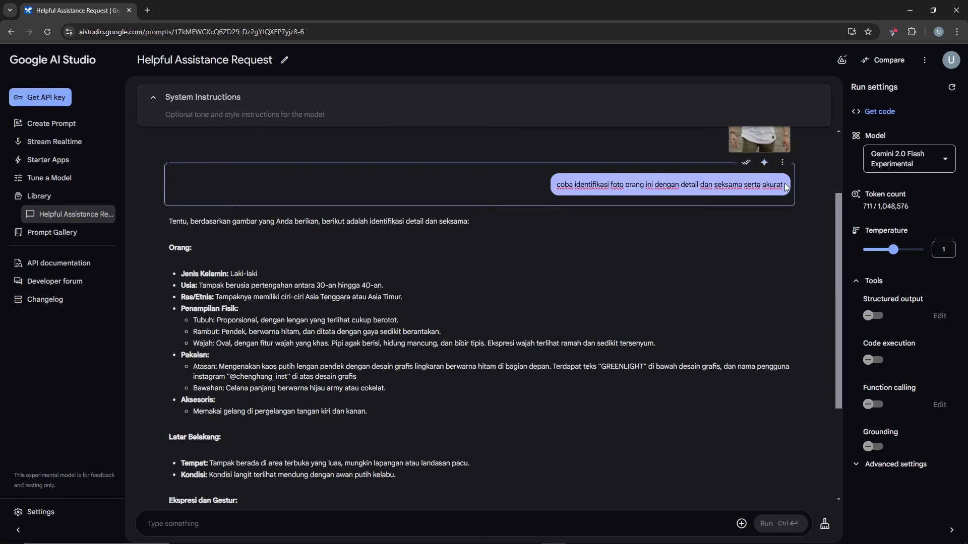
{"action": "left_click_drag", "start_coordinate": [783, 185], "coordinate": [698, 184]}
{"action": "key", "text": "BackSpace"}
{"action": "key", "text": "ctrl+z"}
{"action": "key", "text": "ctrl+a"}
{"action": "key", "text": "BackSpace"}
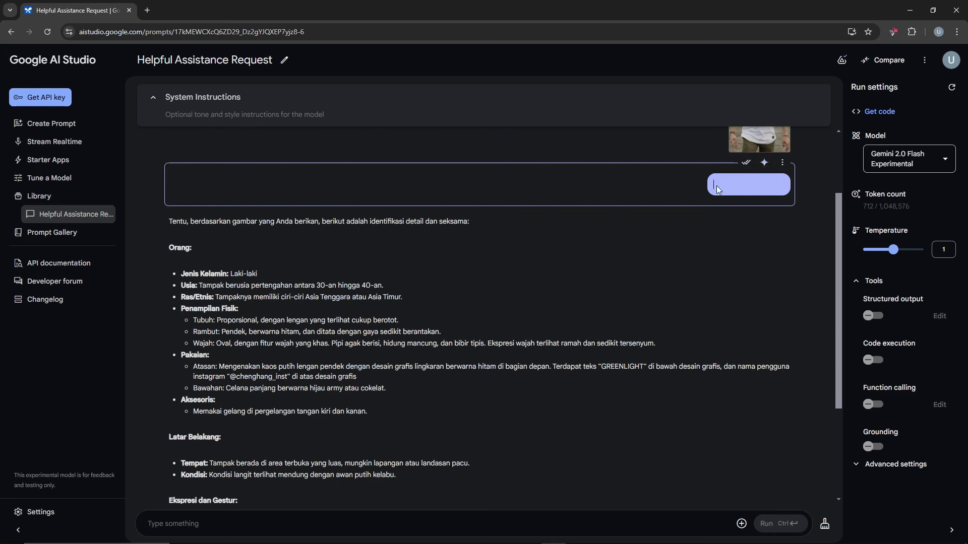
{"action": "key", "text": "ctrl+z"}
Rerun the existing prompt that asks for a detailed and accurate identification of the person in the photo
{"action": "left_click", "coordinate": [764, 162]}
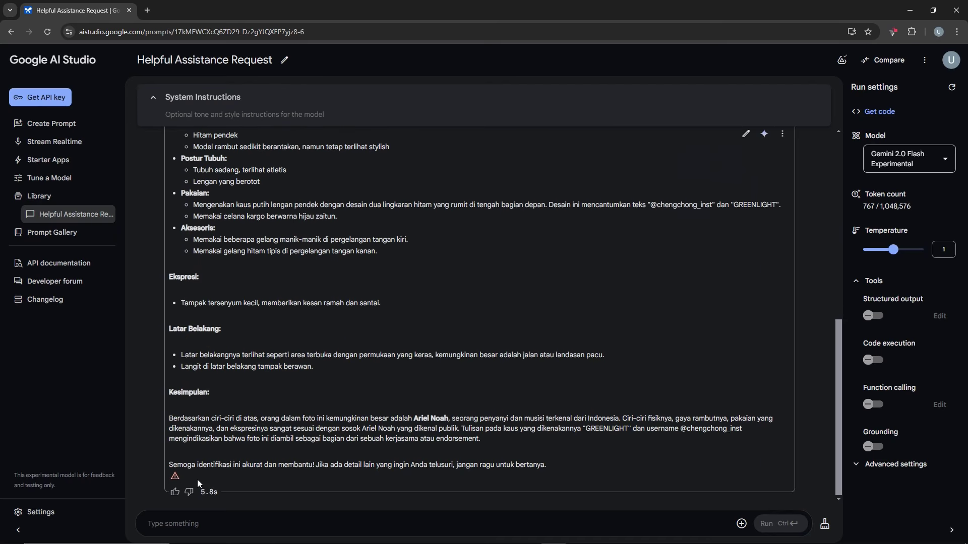
Send the prompt "coba identifikasi foto orang ini dengan detail dan seksama serta akurat lagi pada semua yang berhubungan dengan orngnnya"
{"action": "left_click", "coordinate": [216, 527]}
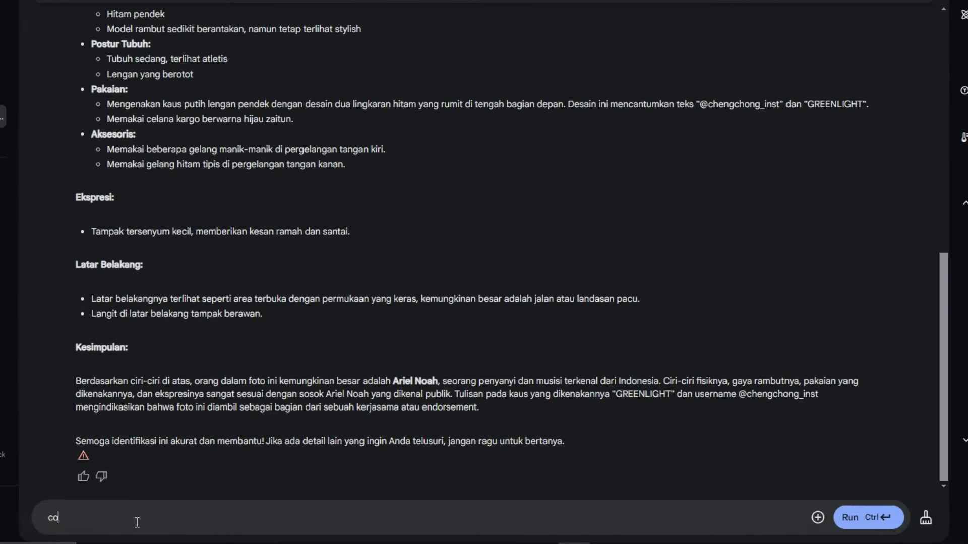
{"action": "type", "text": "coba identifikasi foto orang ini dengan detail dan seksama serta akurat lagi pada semua yang berhubungan dengan orngnnya"}
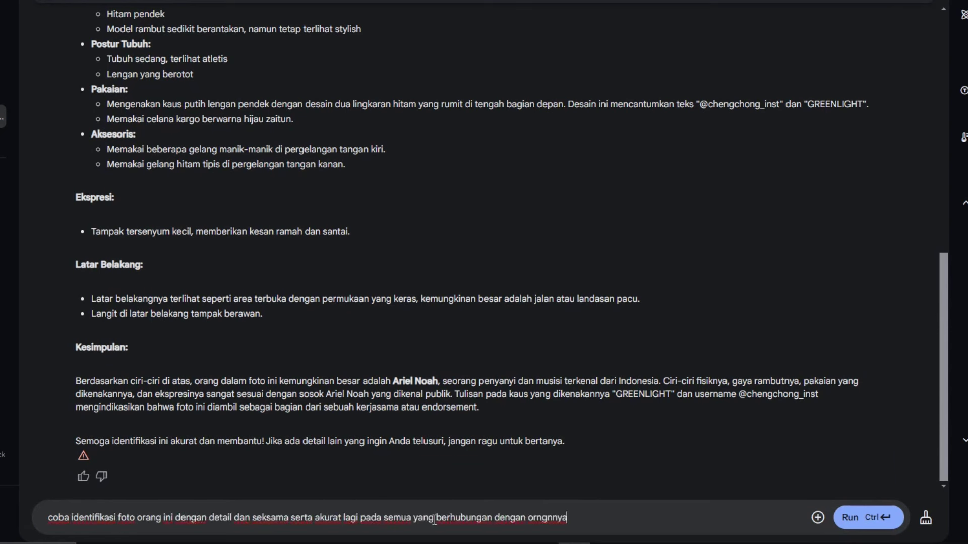
{"action": "left_click_drag", "start_coordinate": [435, 521], "coordinate": [586, 522]}
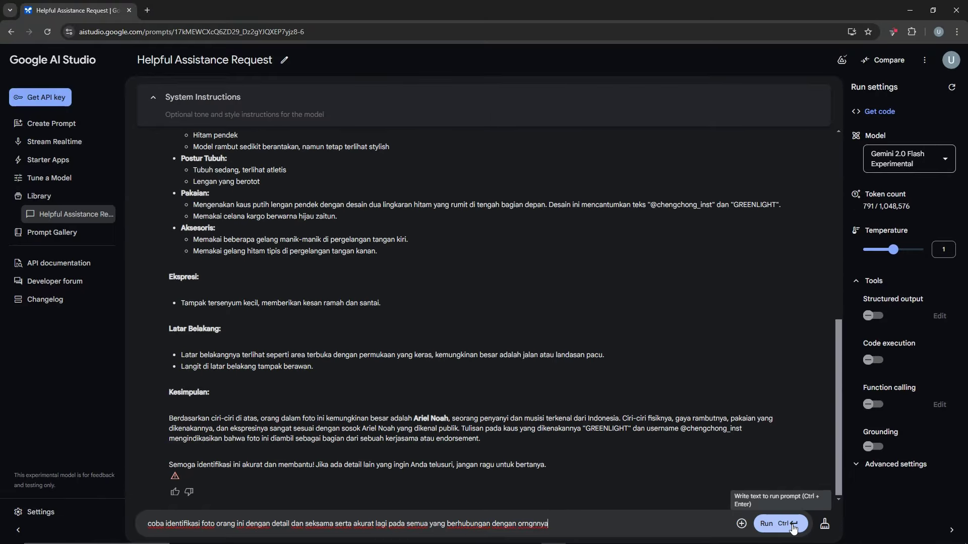
{"action": "left_click", "coordinate": [791, 524]}
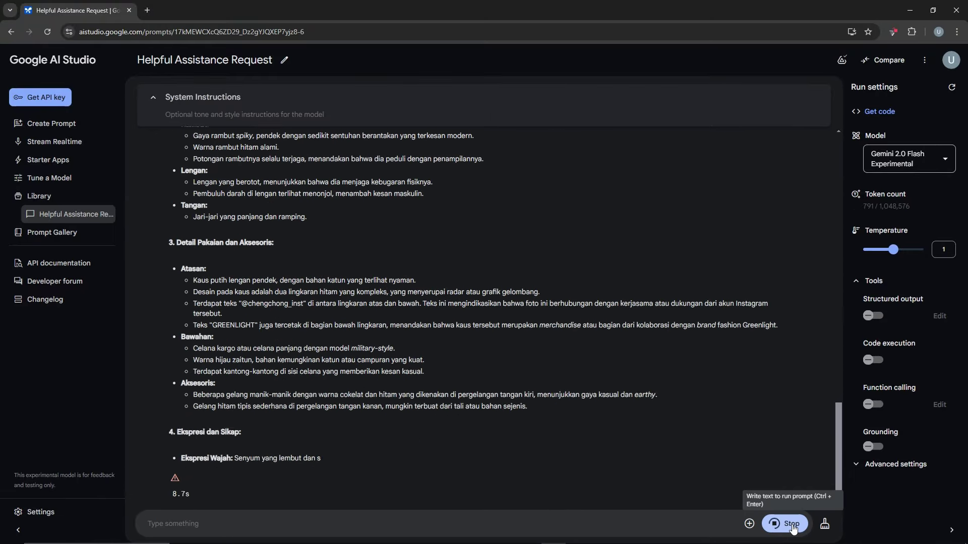
Ask in Indonesian for a more detailed, accurate identification of face shape, body posture, skin color, head shape, hair and other features
{"action": "scroll", "coordinate": [517, 391], "scroll_direction": "up", "scroll_amount": 15}
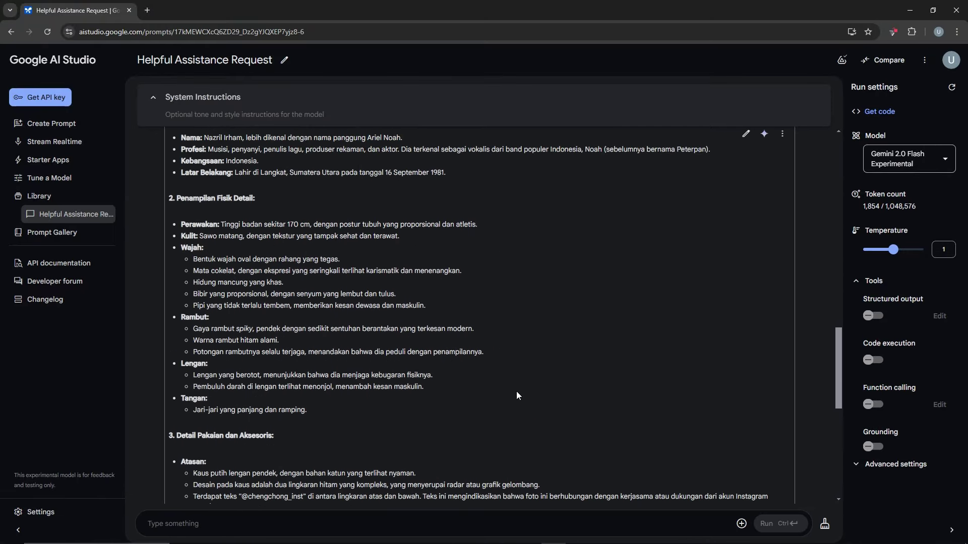
{"action": "scroll", "coordinate": [516, 391], "scroll_direction": "down", "scroll_amount": 15}
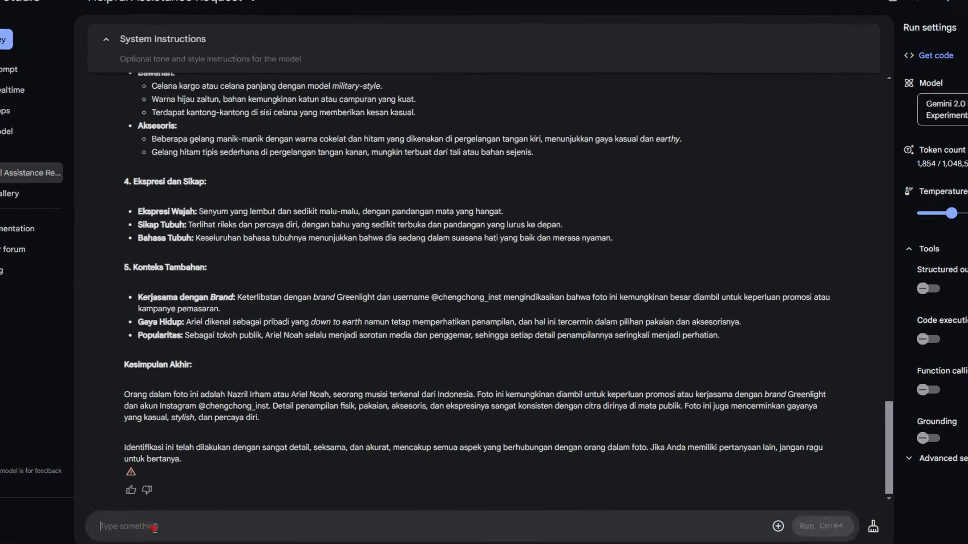
{"action": "left_click", "coordinate": [194, 526]}
{"action": "type", "text": "coba identi"}
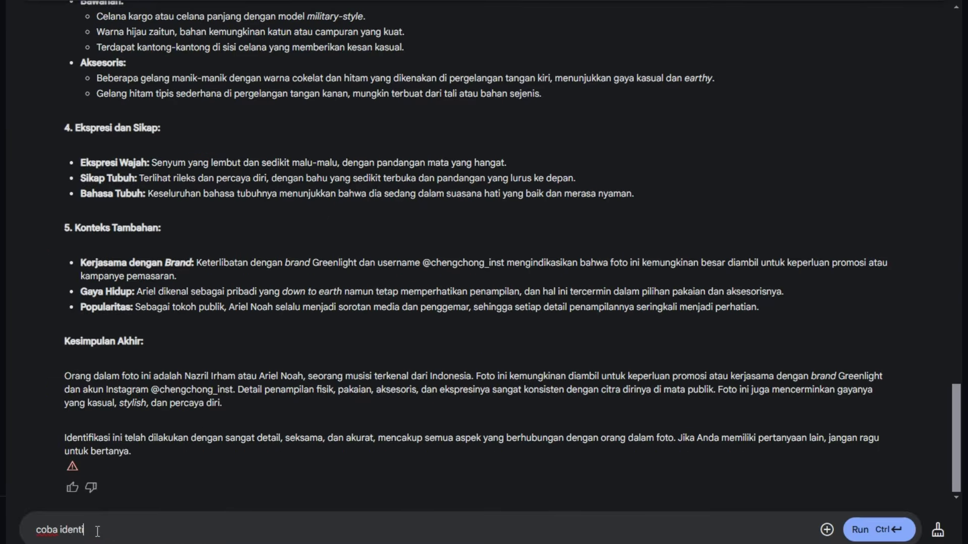
{"action": "type", "text": "fikasi bentuk wajah dan postur tubuhnya lebih detail dan akurat "}
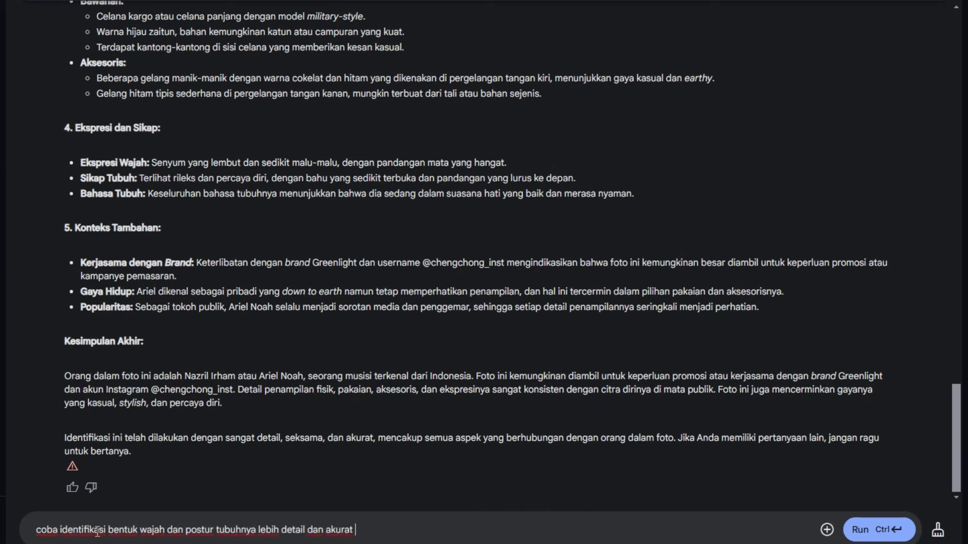
{"action": "type", "text": "lagi termasuk warna kulit, bentuk wajah lengkap yang lebih akurat"}
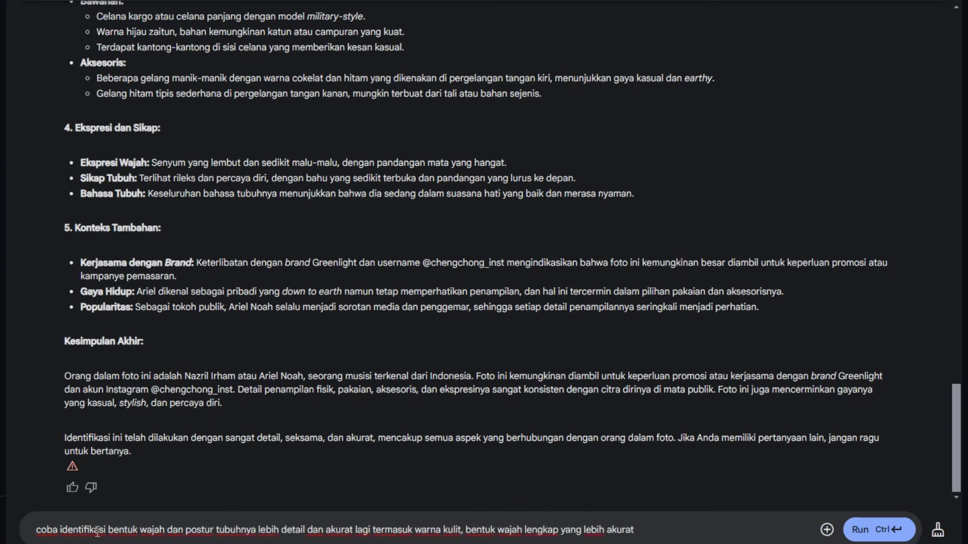
{"action": "type", "text": ", bentuk kepala, rambut dan lainnya dengan lebih lengkap dan detail lagi"}
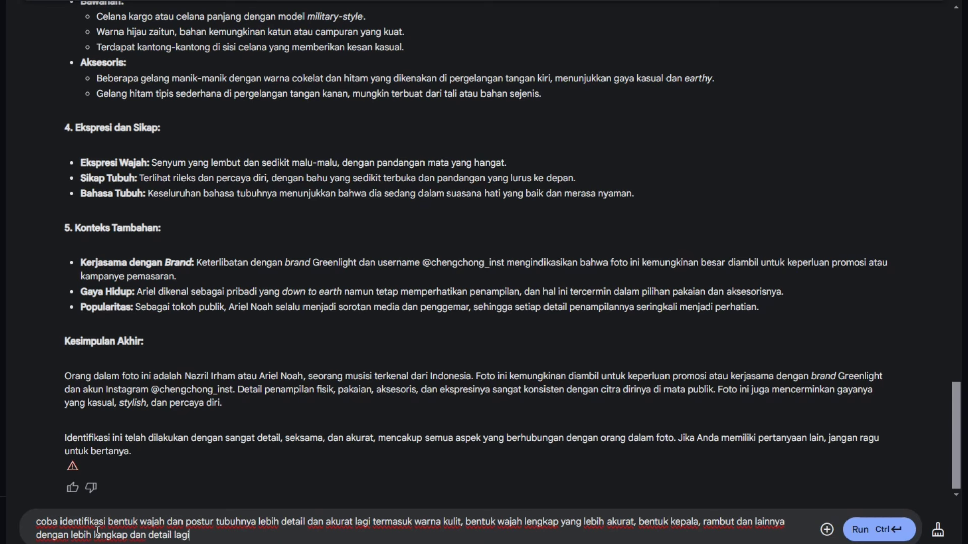
{"action": "key", "text": "ctrl+a"}
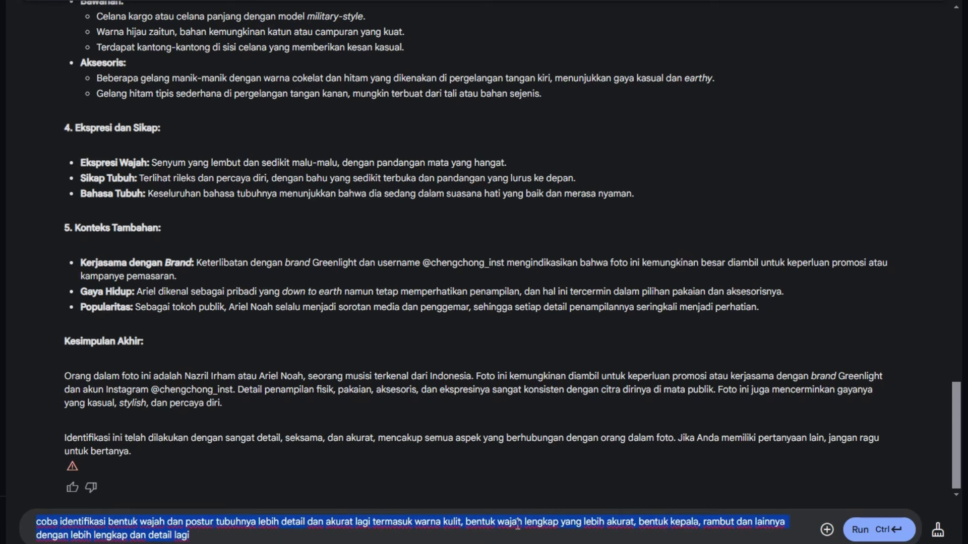
{"action": "left_click", "coordinate": [861, 530]}
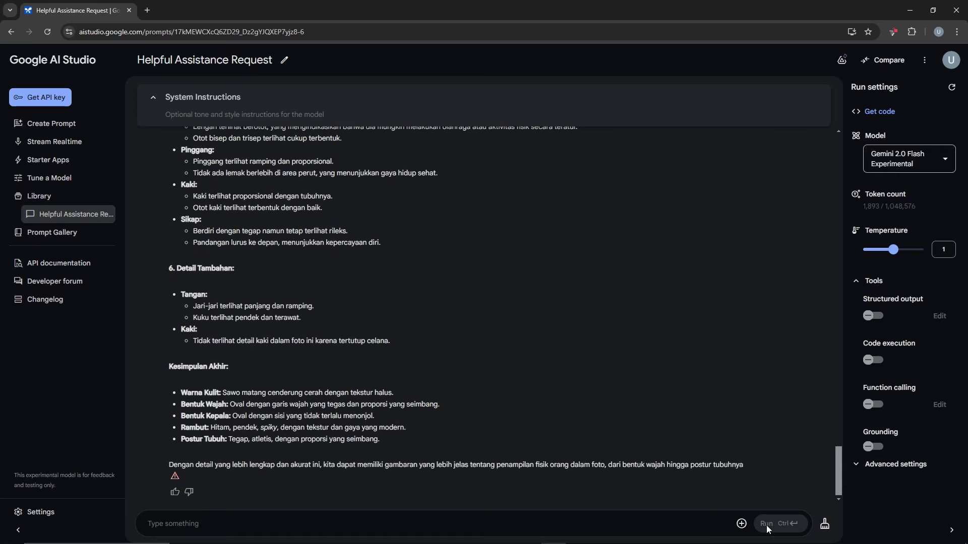
Send the prompt "dari semua data di atas, buat prompt text to image lengkap agar menghasilkan foto yang sama 100% dengan foto referensinya"
{"action": "scroll", "coordinate": [505, 380], "scroll_direction": "up", "scroll_amount": 15}
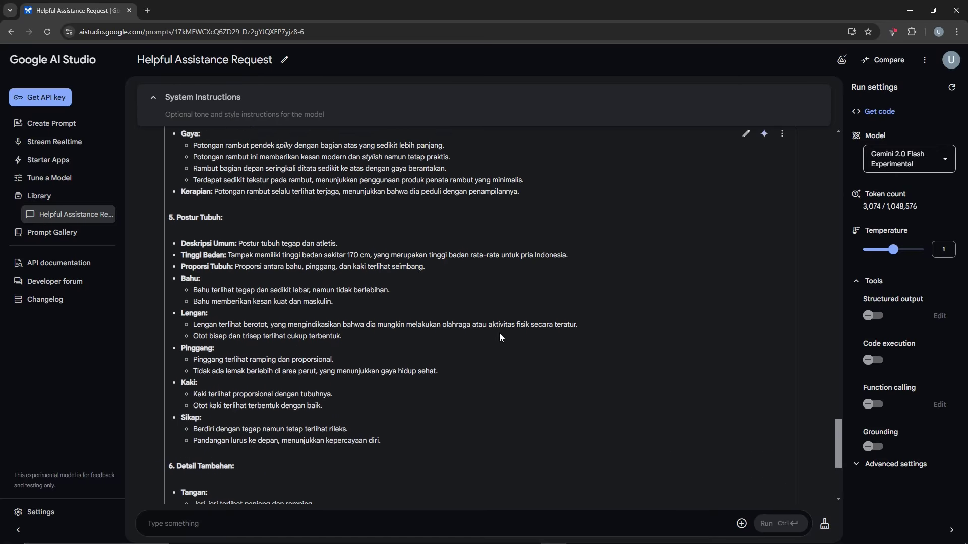
{"action": "scroll", "coordinate": [499, 333], "scroll_direction": "up", "scroll_amount": 15}
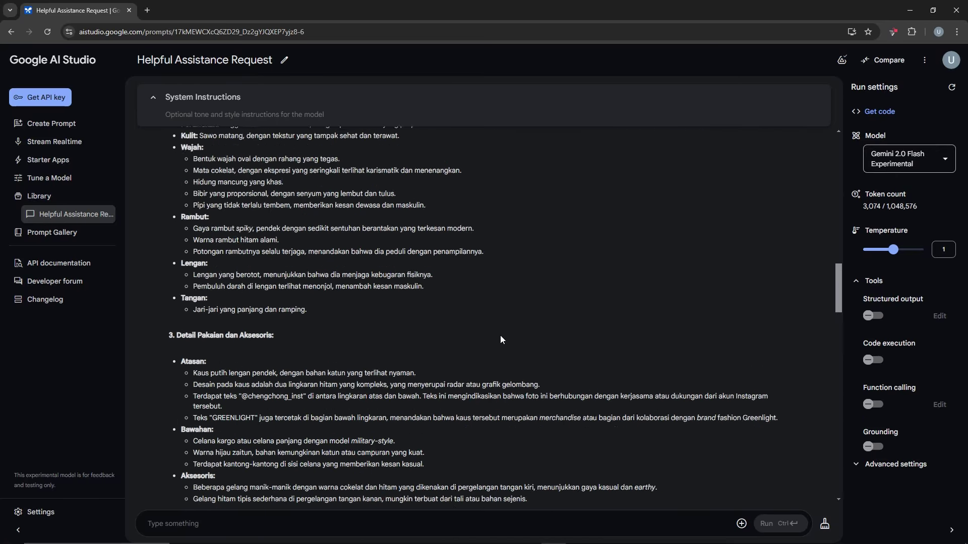
{"action": "scroll", "coordinate": [500, 334], "scroll_direction": "up", "scroll_amount": 8}
{"action": "scroll", "coordinate": [500, 334], "scroll_direction": "down", "scroll_amount": 20}
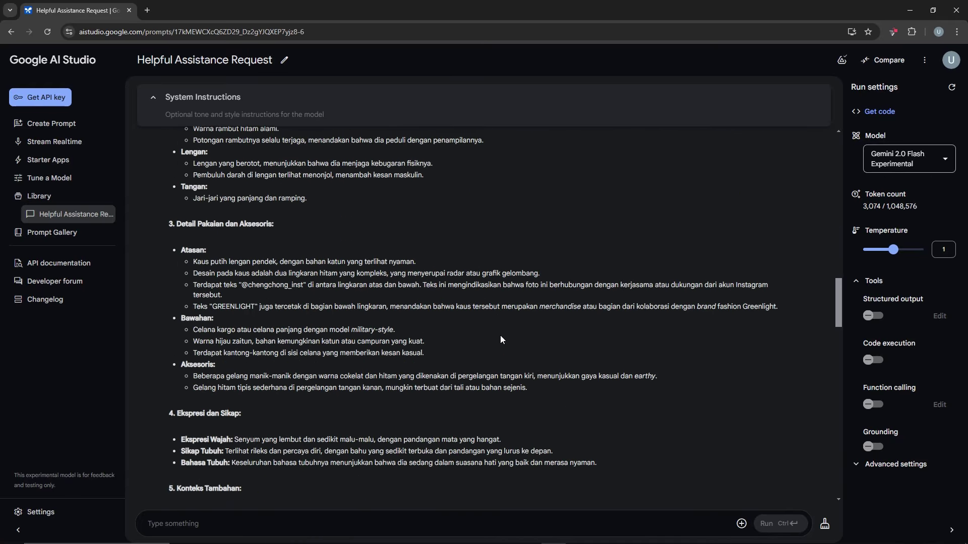
{"action": "scroll", "coordinate": [501, 336], "scroll_direction": "down", "scroll_amount": 20}
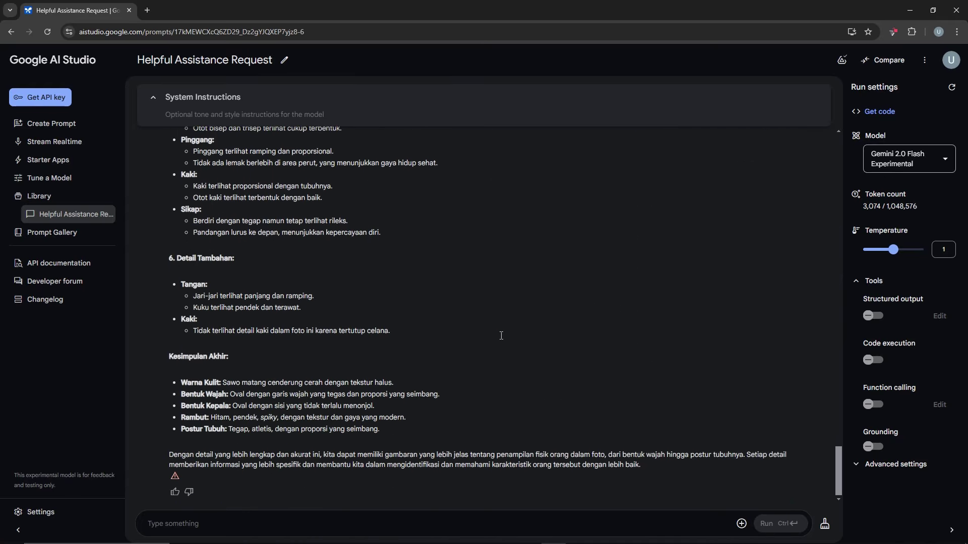
{"action": "left_click", "coordinate": [223, 524]}
{"action": "type", "text": "dari semua data di atas, buat promp"}
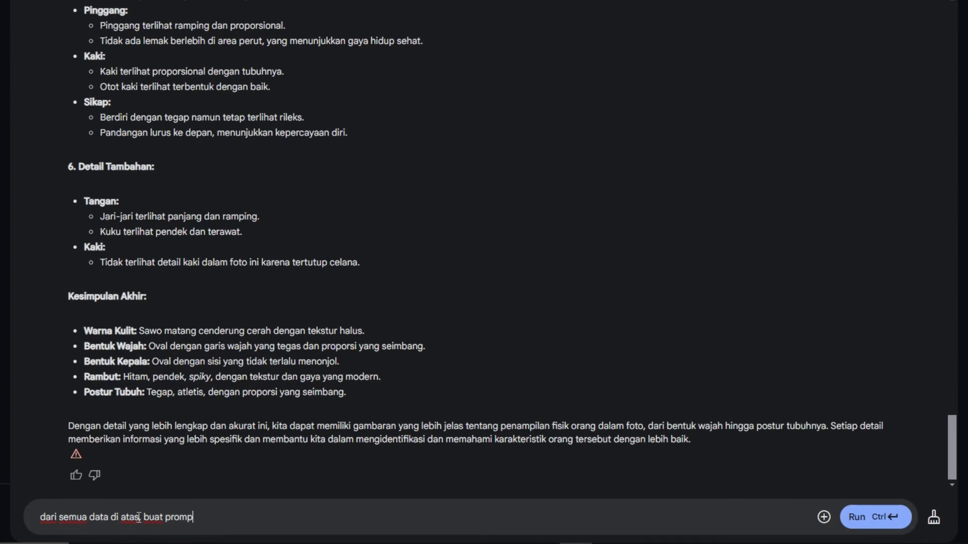
{"action": "type", "text": "t text to image lengkap agar menghasilkan foto yang sama 100% dengan foto referensinya"}
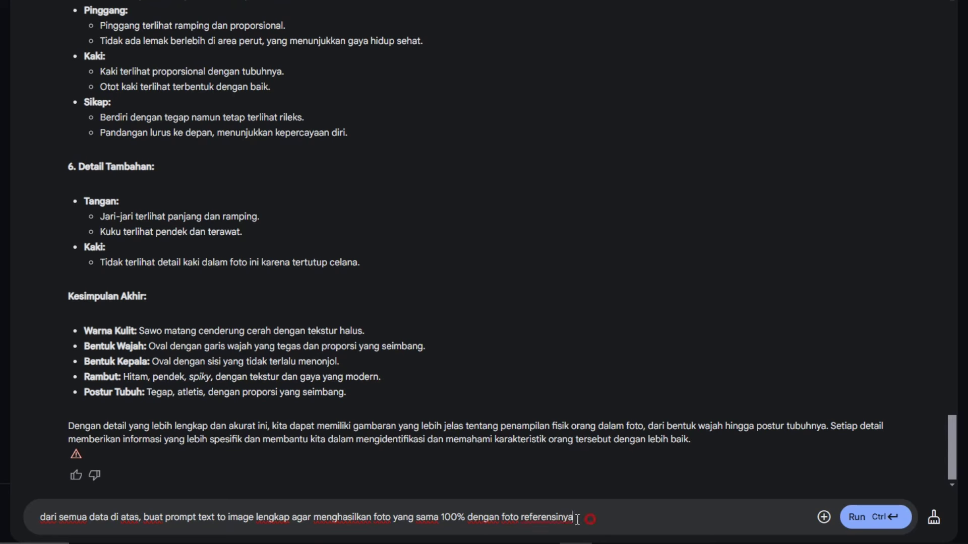
{"action": "key", "text": "ctrl+a"}
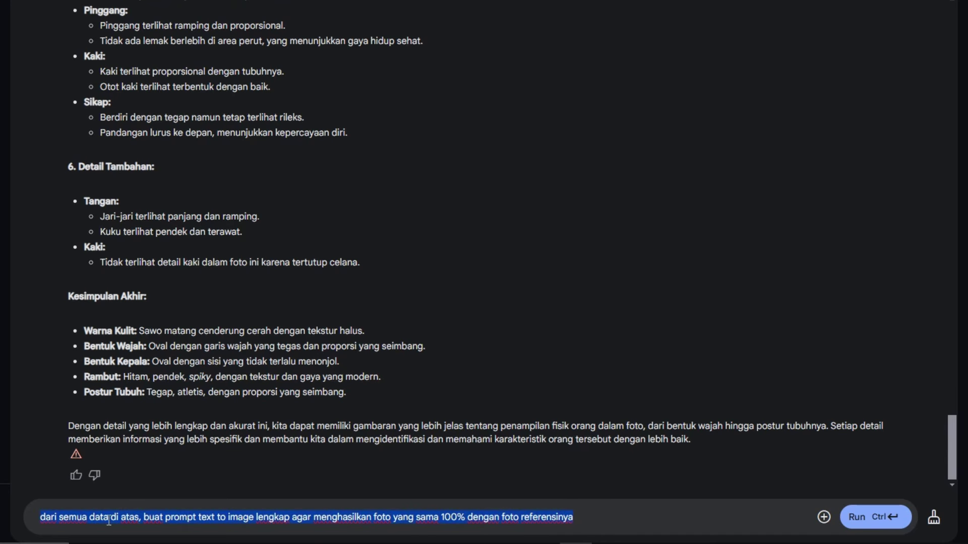
{"action": "left_click", "coordinate": [579, 518]}
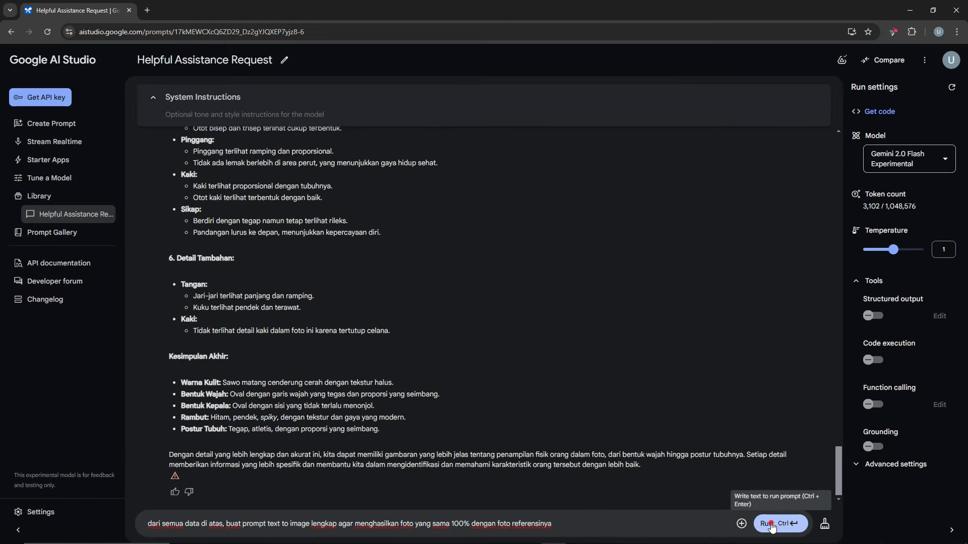
{"action": "left_click", "coordinate": [771, 524]}
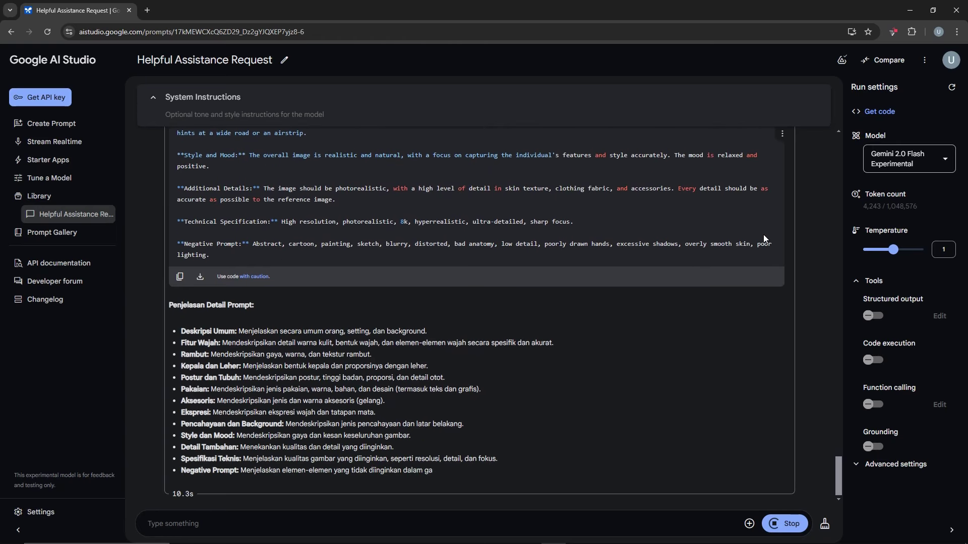
Review the generated text-to-image prompt and rerun the response that contains it
{"action": "scroll", "coordinate": [741, 247], "scroll_direction": "up", "scroll_amount": 5}
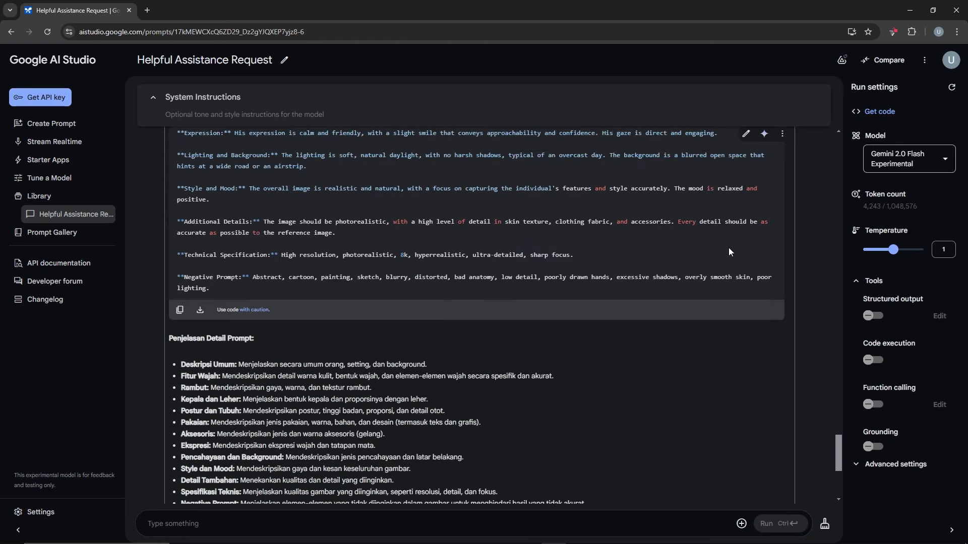
{"action": "scroll", "coordinate": [729, 252], "scroll_direction": "up", "scroll_amount": 5}
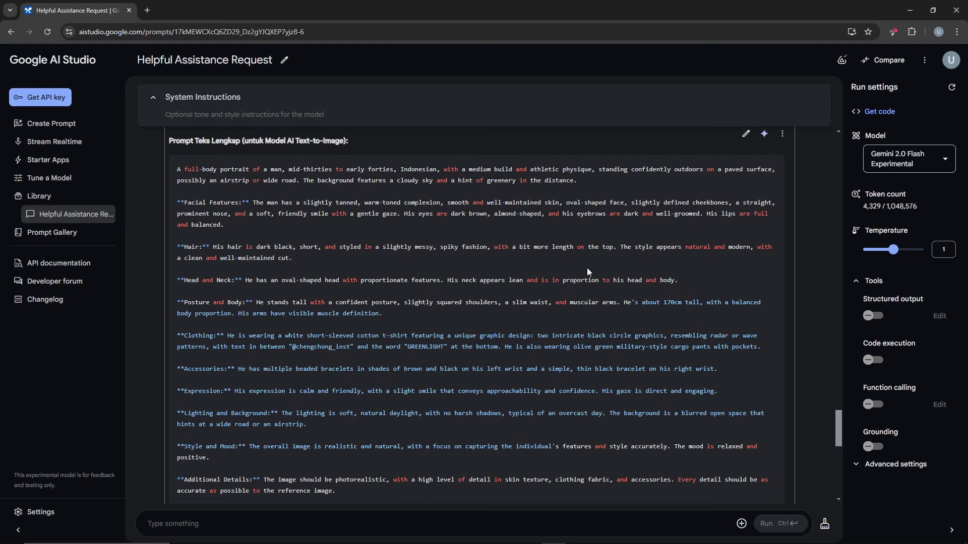
{"action": "scroll", "coordinate": [587, 268], "scroll_direction": "down", "scroll_amount": 2}
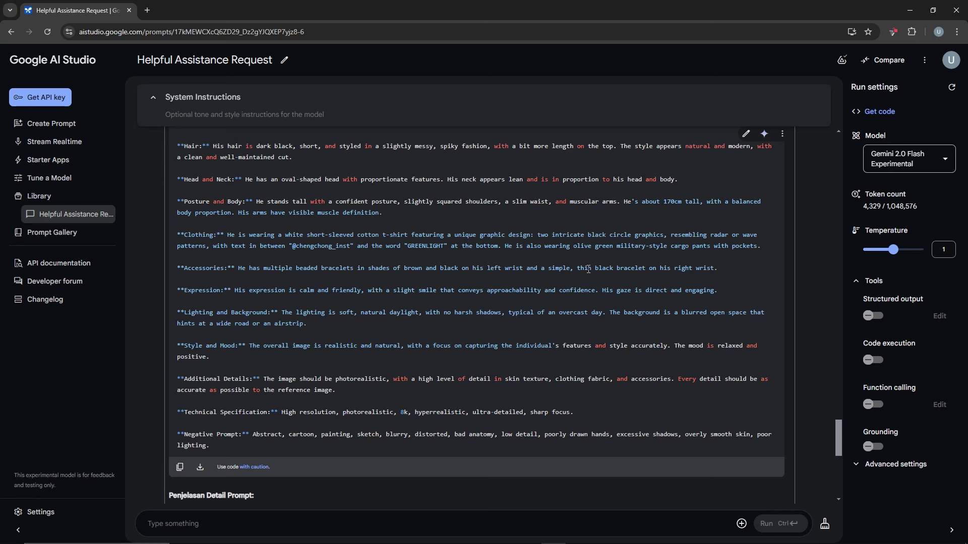
{"action": "scroll", "coordinate": [555, 276], "scroll_direction": "up", "scroll_amount": 3}
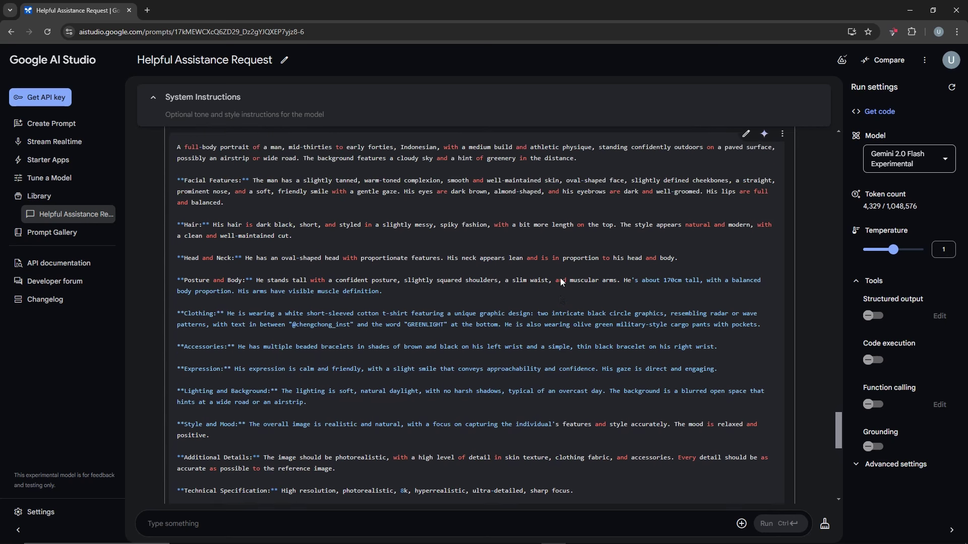
{"action": "scroll", "coordinate": [764, 147], "scroll_direction": "up", "scroll_amount": 1}
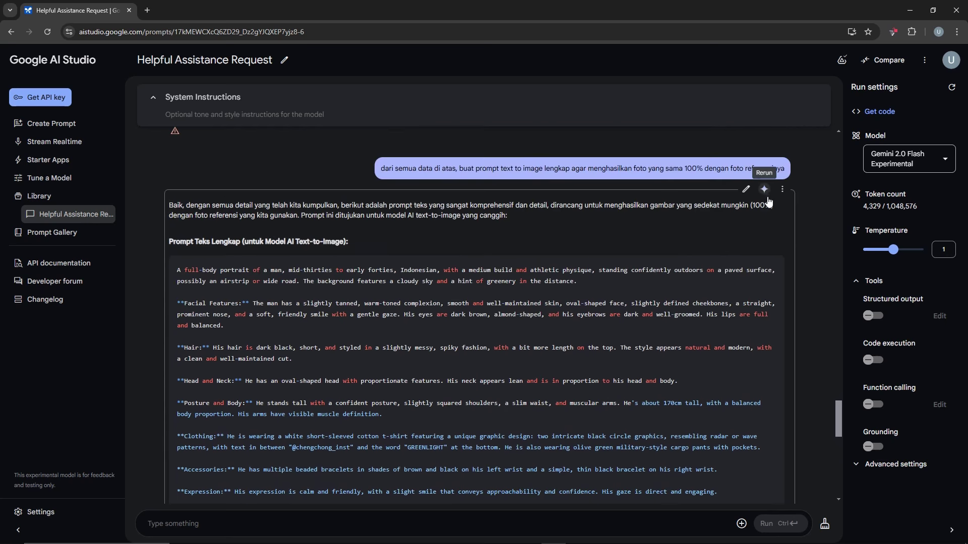
{"action": "left_click", "coordinate": [765, 191]}
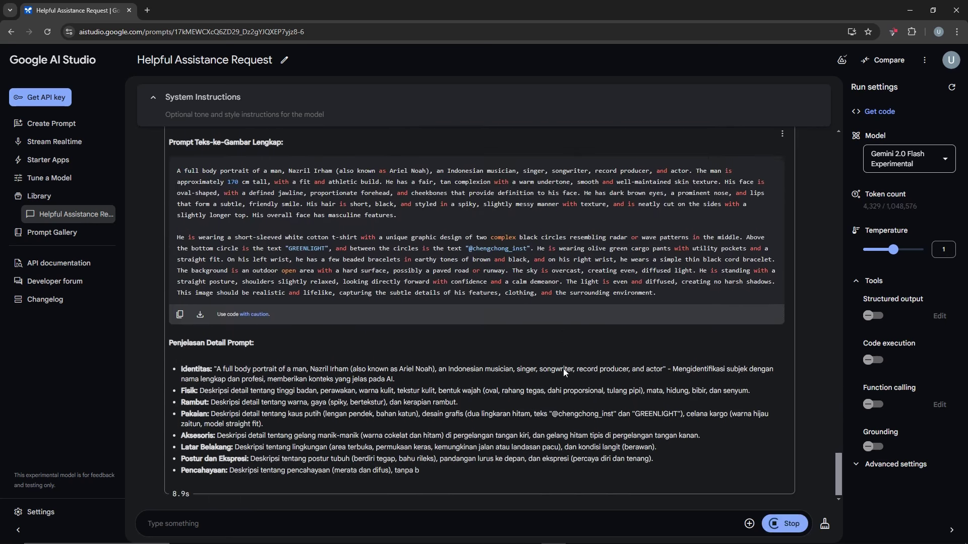
Ask in Indonesian for a shorter prompt keeping face, hairstyle and clothing details, with age 30-40, photorealistic style and black hair without gray
{"action": "scroll", "coordinate": [564, 369], "scroll_direction": "up", "scroll_amount": 4}
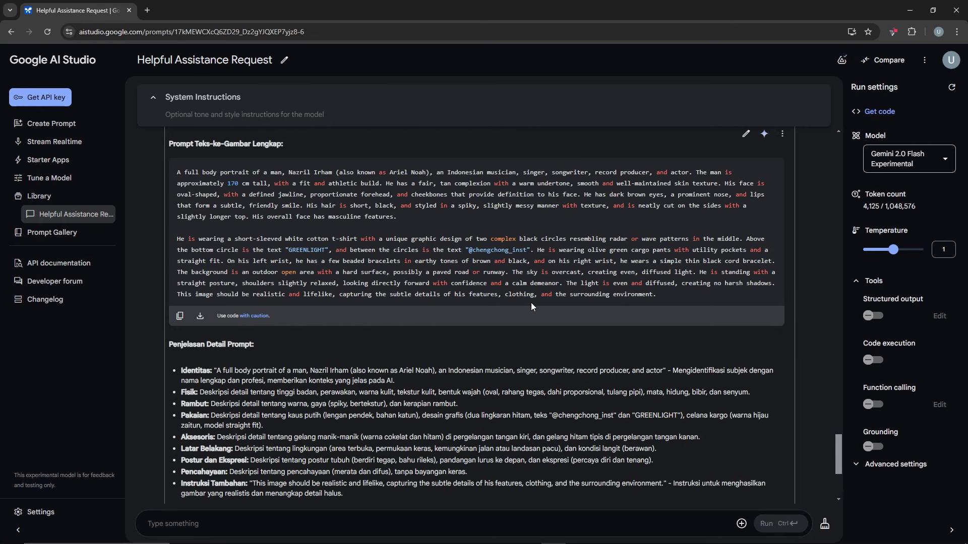
{"action": "left_click", "coordinate": [306, 526]}
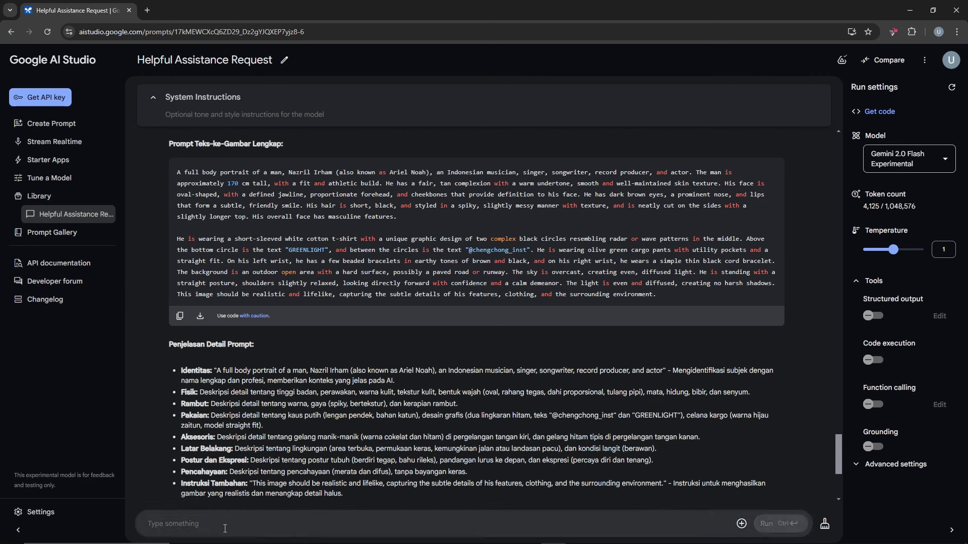
{"action": "type", "text": "susun ulang d"}
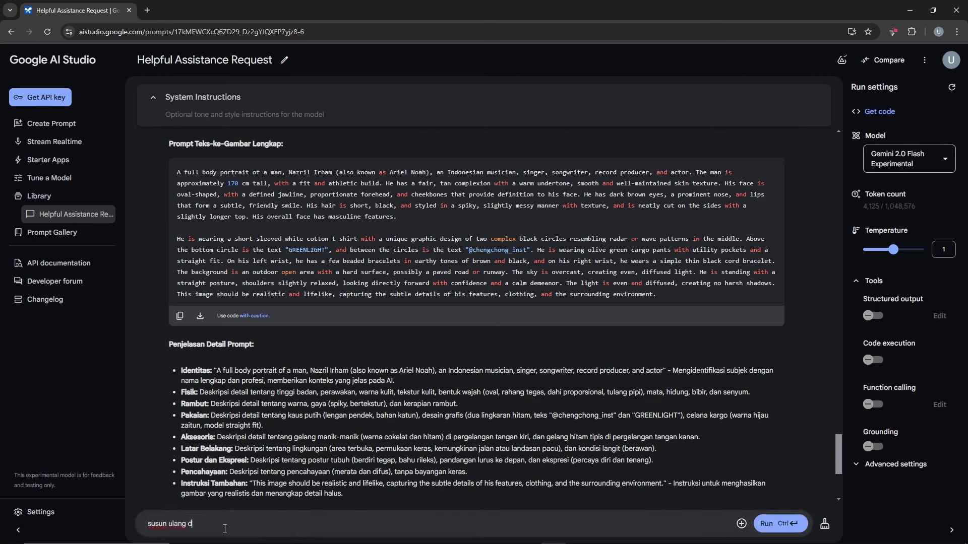
{"action": "type", "text": "engan kalimat yang lebih singkat tanpa mengurangi mak"}
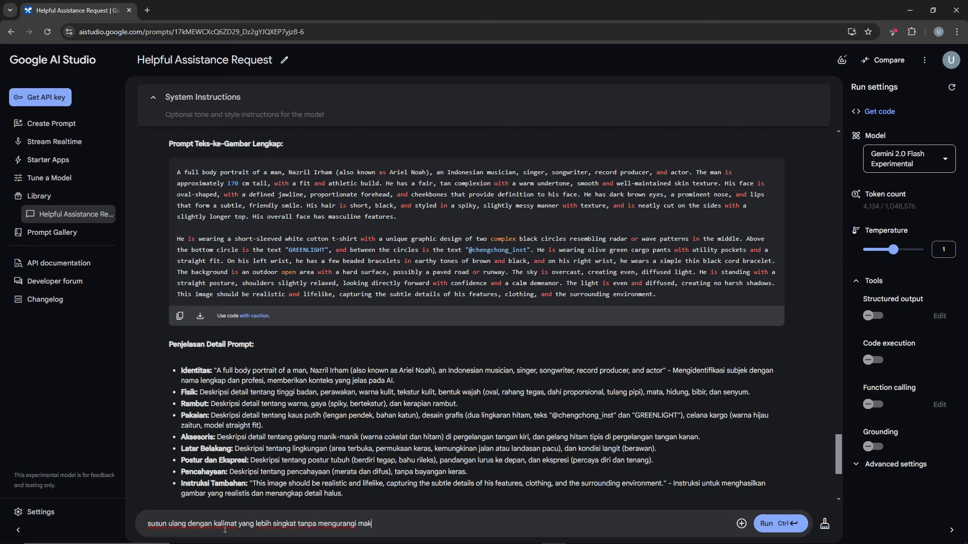
{"action": "type", "text": "na awal, sehingga hasilnya tetap detail. biarkan deskrisi wajah"}
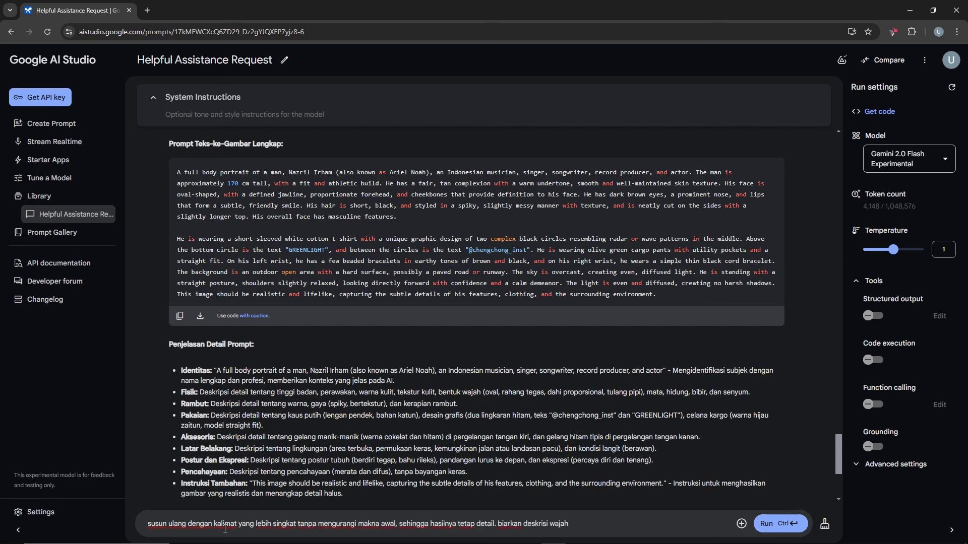
{"action": "type", "text": ", gaya rambut, pakaian, dan detail terkait orangnnya tetap tanpa peru"}
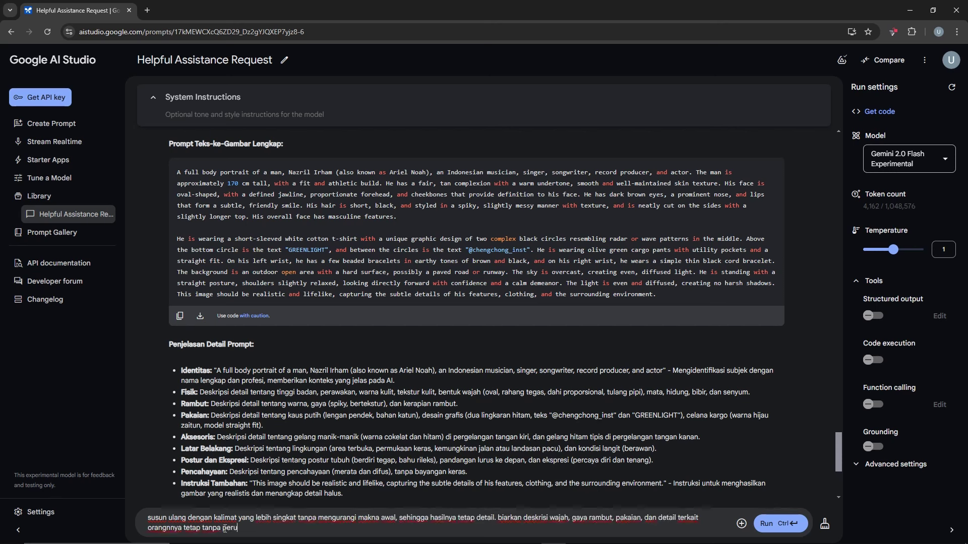
{"action": "type", "text": "bahan. ubah usianya menjadi 30-40 tahun, dan hasilkan foto den"}
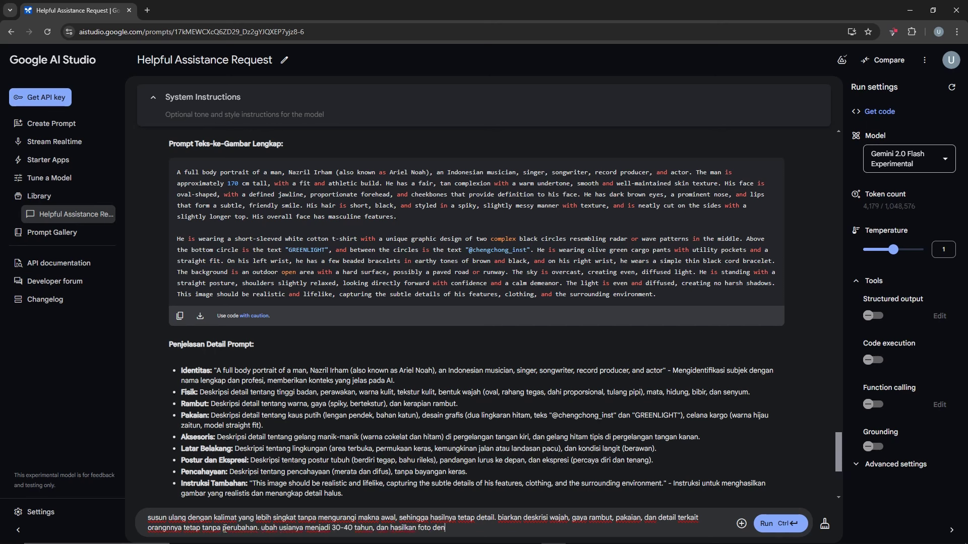
{"action": "type", "text": "gan gaya fotorealistik. dan buat rambutnya jadi hitam ta"}
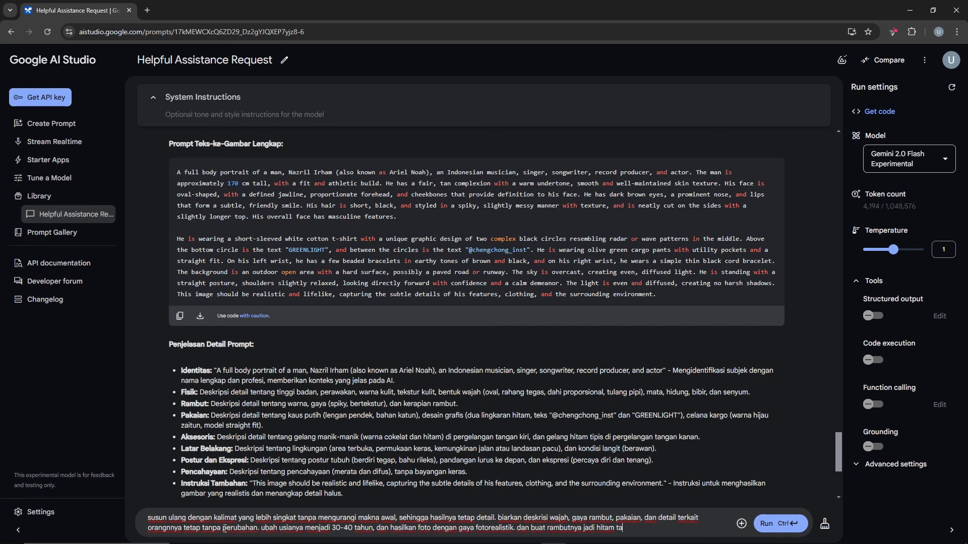
{"action": "type", "text": "npa uban, jangan ada kaliamt detail uban pada rambutnya"}
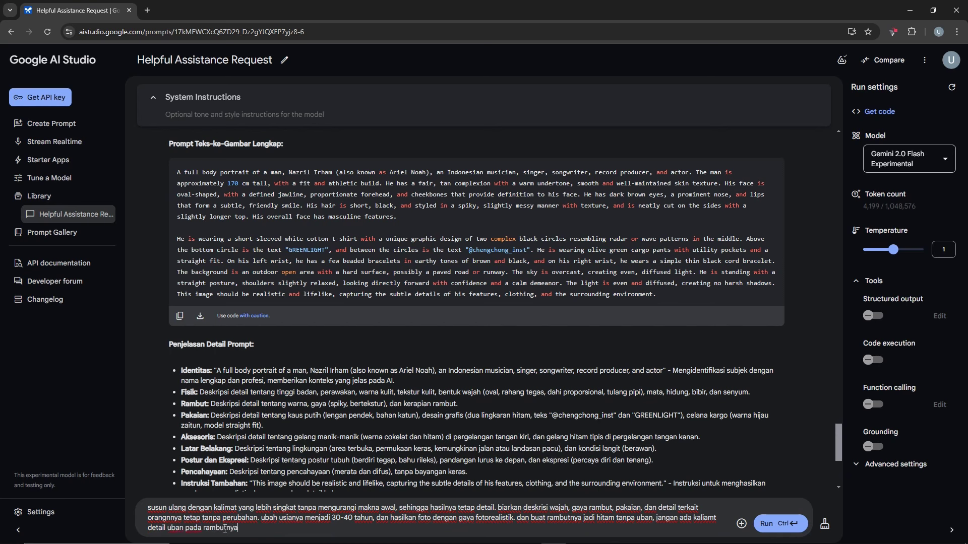
{"action": "left_click_drag", "start_coordinate": [150, 509], "coordinate": [522, 525]}
{"action": "left_click", "coordinate": [340, 520]}
{"action": "left_click", "coordinate": [767, 524]}
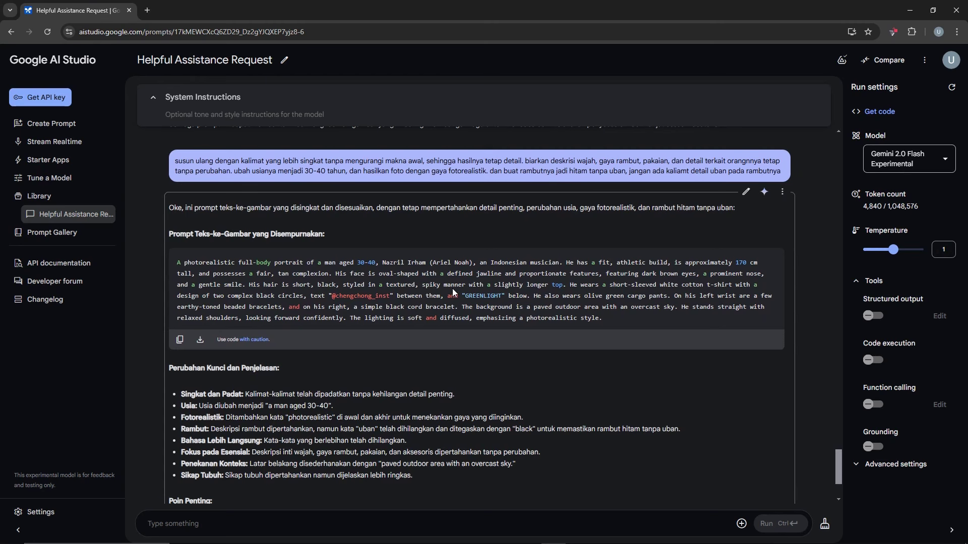
Review the shortened text-to-image prompt, rerun its response and compare the new version with the earlier full prompt
{"action": "scroll", "coordinate": [453, 288], "scroll_direction": "down", "scroll_amount": 1}
{"action": "scroll", "coordinate": [428, 233], "scroll_direction": "down", "scroll_amount": 1}
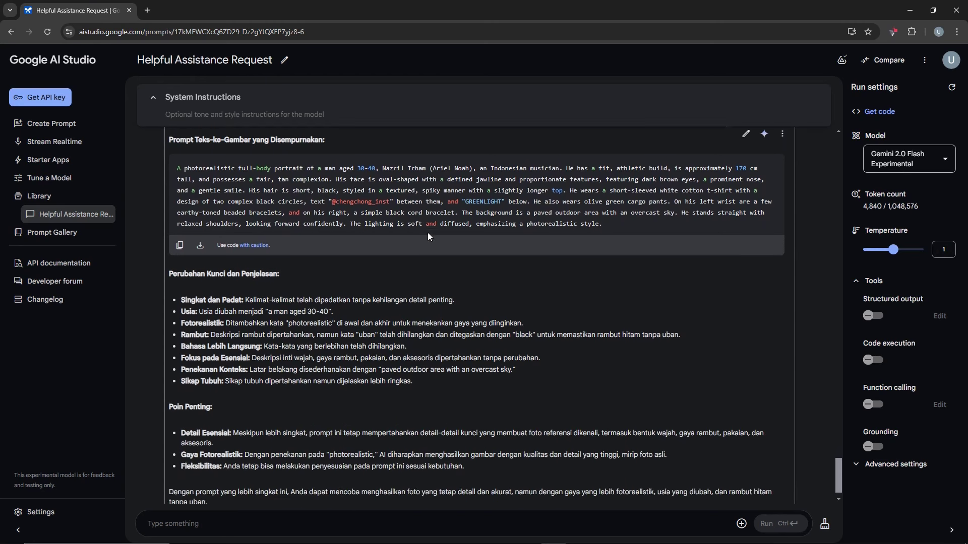
{"action": "scroll", "coordinate": [427, 232], "scroll_direction": "up", "scroll_amount": 2}
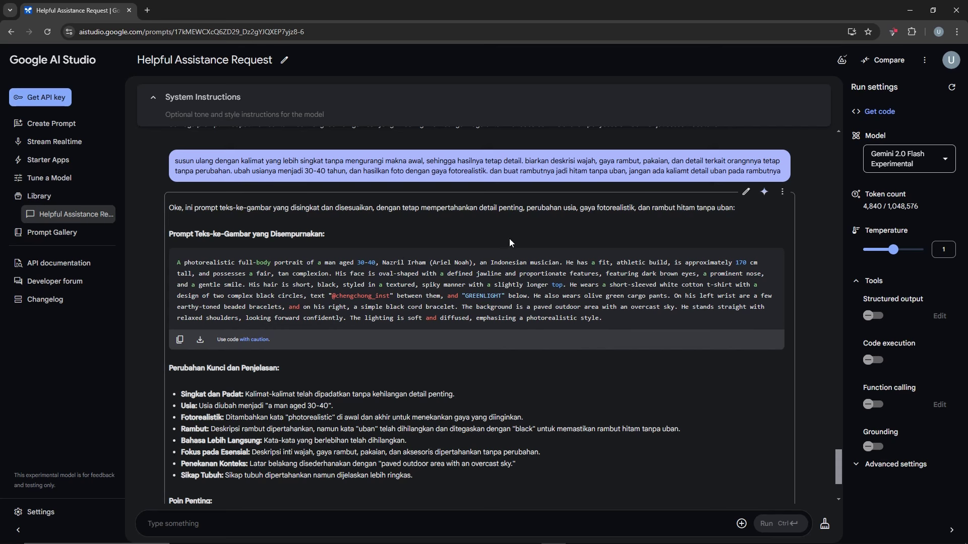
{"action": "left_click", "coordinate": [764, 192]}
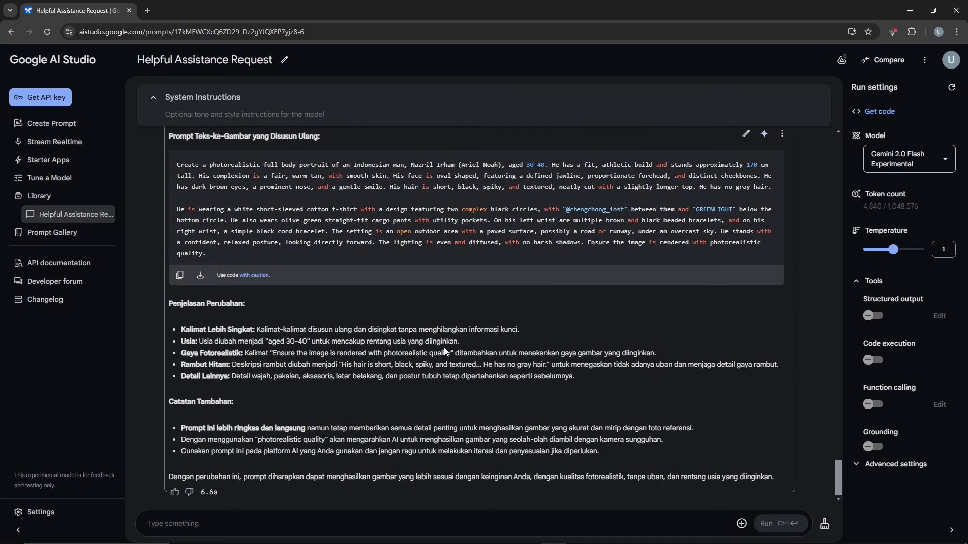
{"action": "scroll", "coordinate": [443, 348], "scroll_direction": "up", "scroll_amount": 1}
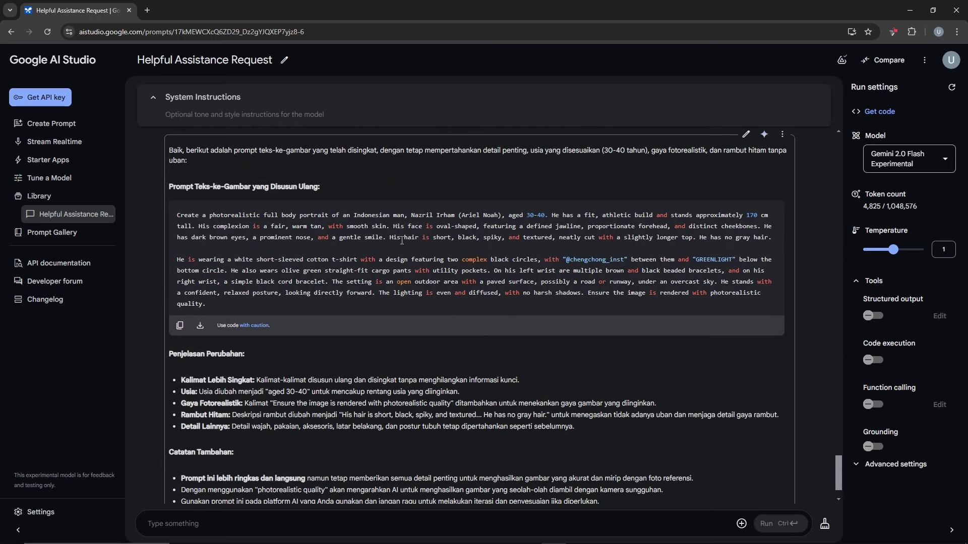
{"action": "scroll", "coordinate": [422, 230], "scroll_direction": "up", "scroll_amount": 15}
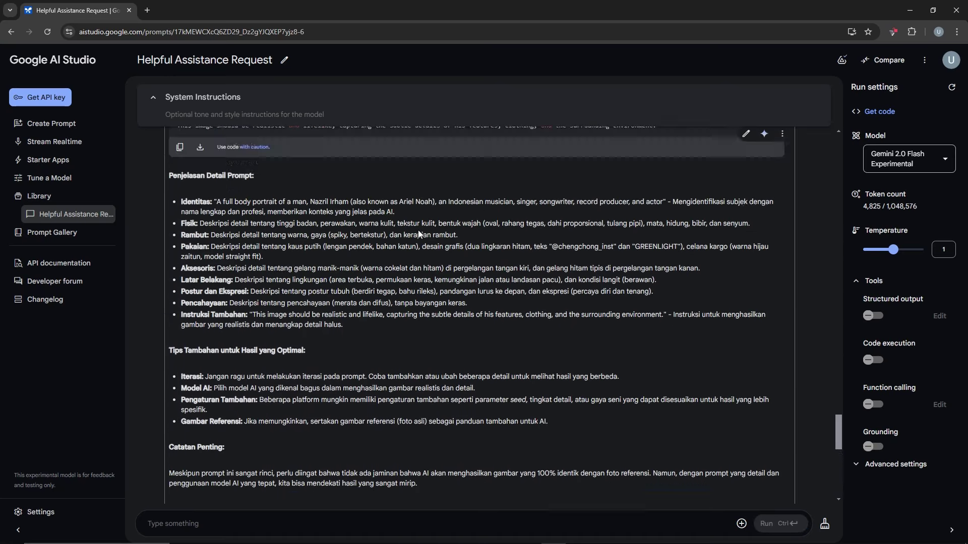
{"action": "scroll", "coordinate": [385, 273], "scroll_direction": "down", "scroll_amount": 6}
{"action": "scroll", "coordinate": [387, 289], "scroll_direction": "down", "scroll_amount": 7}
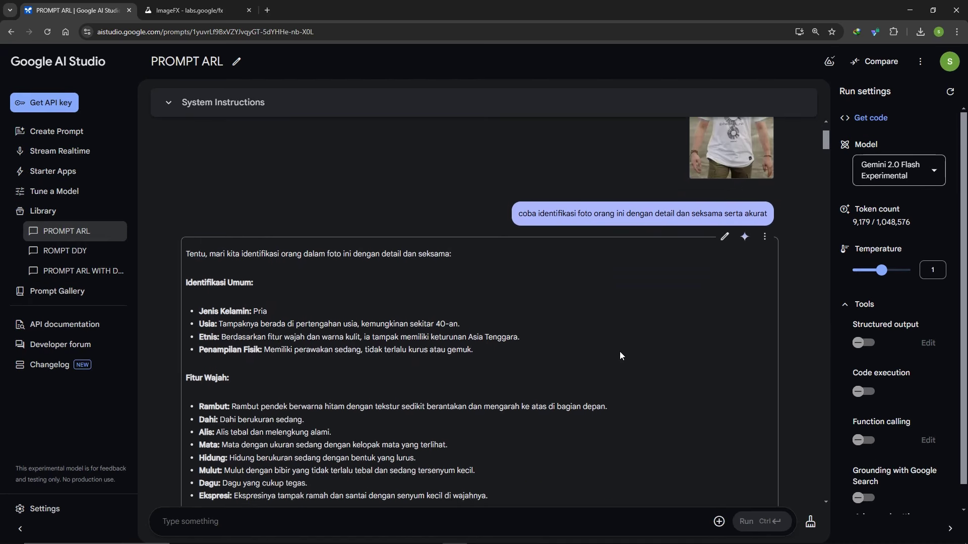
Examine the identification requests in the PROMPT ARL conversation, covering the person's overall details, face shape, body posture and skin color
{"action": "scroll", "coordinate": [619, 351], "scroll_direction": "down", "scroll_amount": 9}
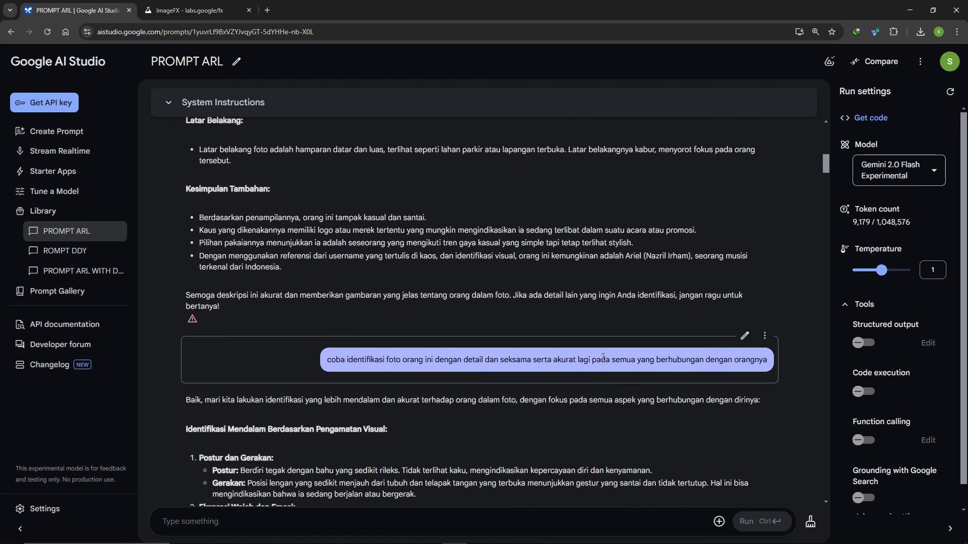
{"action": "left_click_drag", "start_coordinate": [327, 368], "coordinate": [759, 377]}
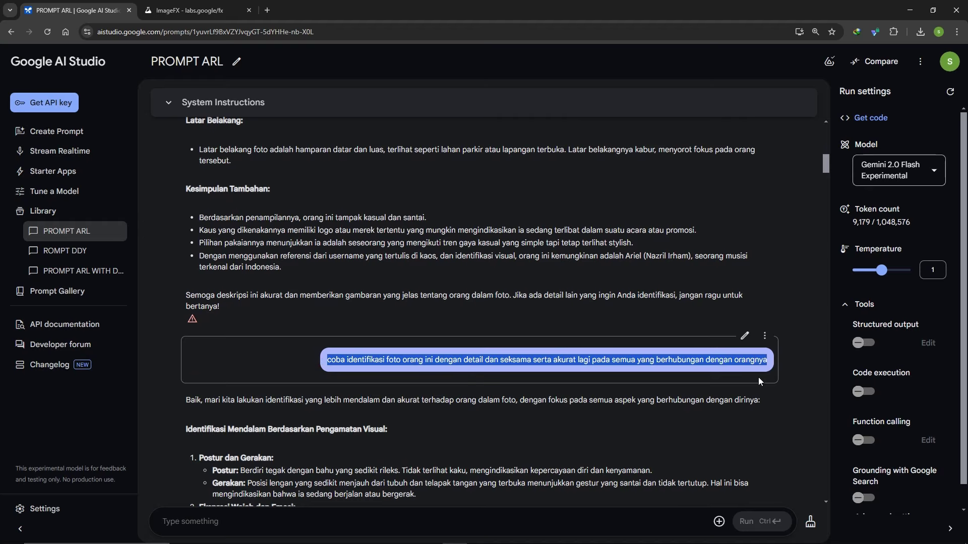
{"action": "left_click", "coordinate": [696, 365]}
{"action": "scroll", "coordinate": [683, 358], "scroll_direction": "down", "scroll_amount": 2}
{"action": "scroll", "coordinate": [684, 358], "scroll_direction": "down", "scroll_amount": 3}
{"action": "left_click_drag", "start_coordinate": [328, 373], "coordinate": [766, 388]}
{"action": "left_click", "coordinate": [329, 382]}
{"action": "scroll", "coordinate": [329, 382], "scroll_direction": "down", "scroll_amount": 5}
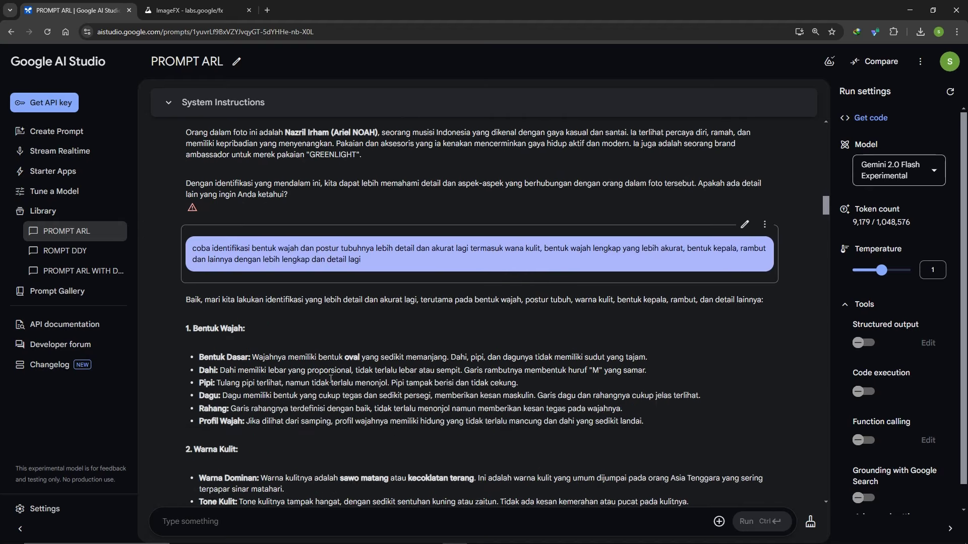
{"action": "left_click_drag", "start_coordinate": [329, 381], "coordinate": [632, 376]}
Examine the full text-to-image prompt and the request to shorten it with age 30-40, white skin and a slightly stockier, taller build
{"action": "scroll", "coordinate": [580, 353], "scroll_direction": "down", "scroll_amount": 9}
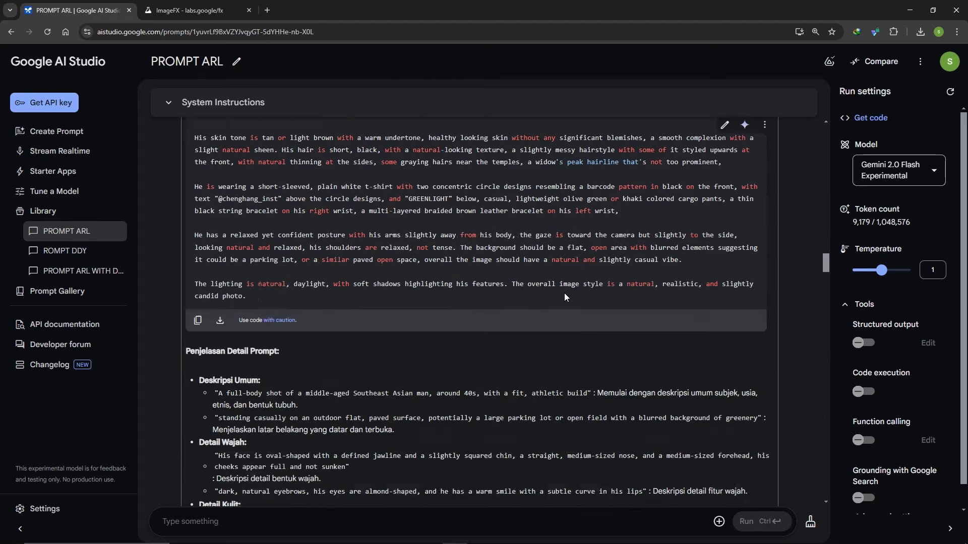
{"action": "scroll", "coordinate": [565, 297], "scroll_direction": "down", "scroll_amount": 10}
{"action": "triple_click", "coordinate": [555, 302]}
{"action": "left_click", "coordinate": [337, 180]}
{"action": "scroll", "coordinate": [337, 180], "scroll_direction": "down", "scroll_amount": 2}
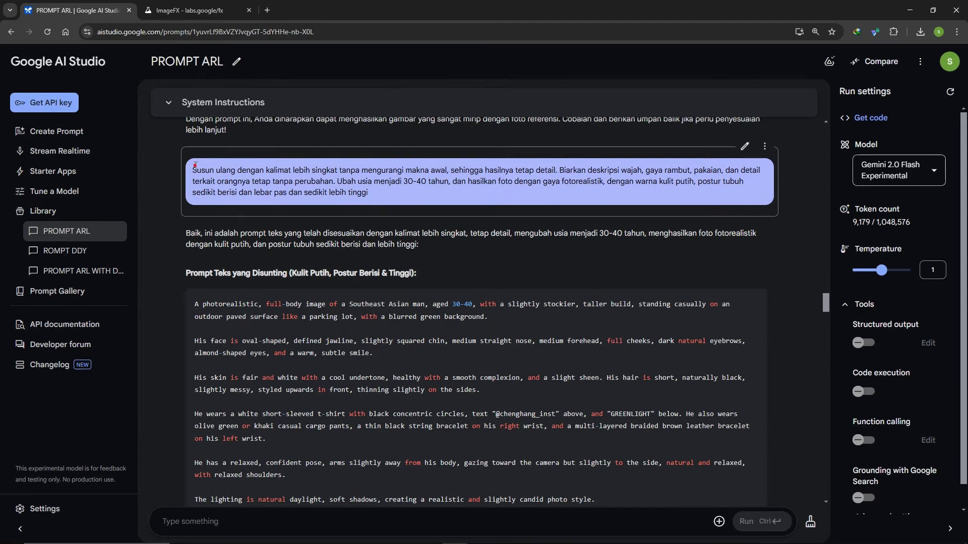
{"action": "left_click_drag", "start_coordinate": [194, 165], "coordinate": [383, 196]}
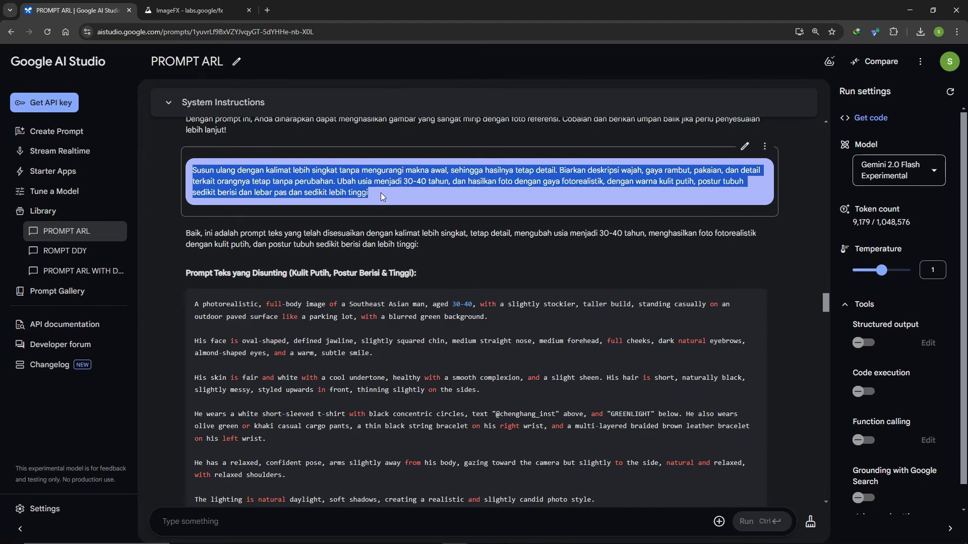
{"action": "left_click", "coordinate": [443, 341]}
{"action": "scroll", "coordinate": [444, 342], "scroll_direction": "down", "scroll_amount": 1}
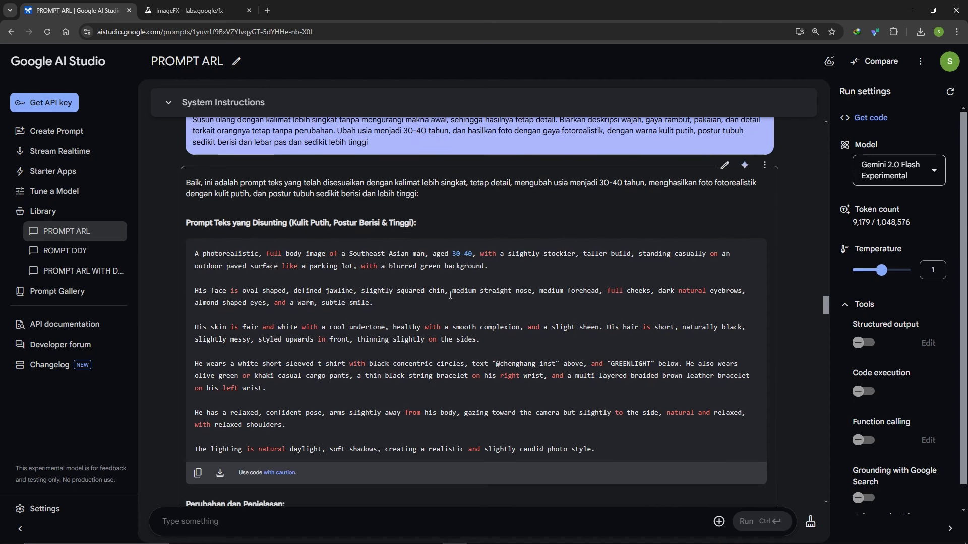
Collapse both side panels and copy the edited prompt under "Prompt Teks yang Disunting (Kulit Putih, Postur Berisi & Tinggi)"
{"action": "left_click", "coordinate": [20, 529]}
{"action": "left_click", "coordinate": [950, 529]}
{"action": "scroll", "coordinate": [457, 279], "scroll_direction": "up", "scroll_amount": 1}
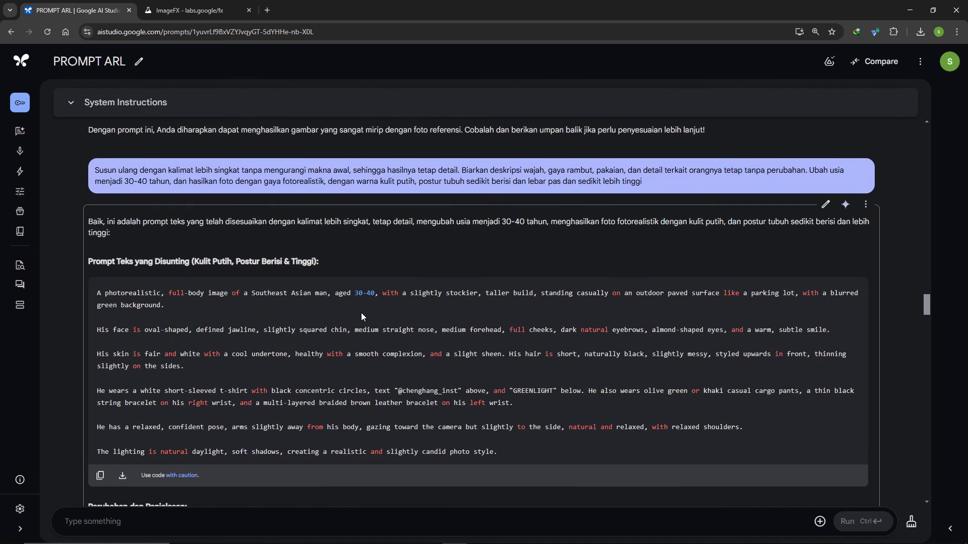
{"action": "left_click", "coordinate": [100, 476]}
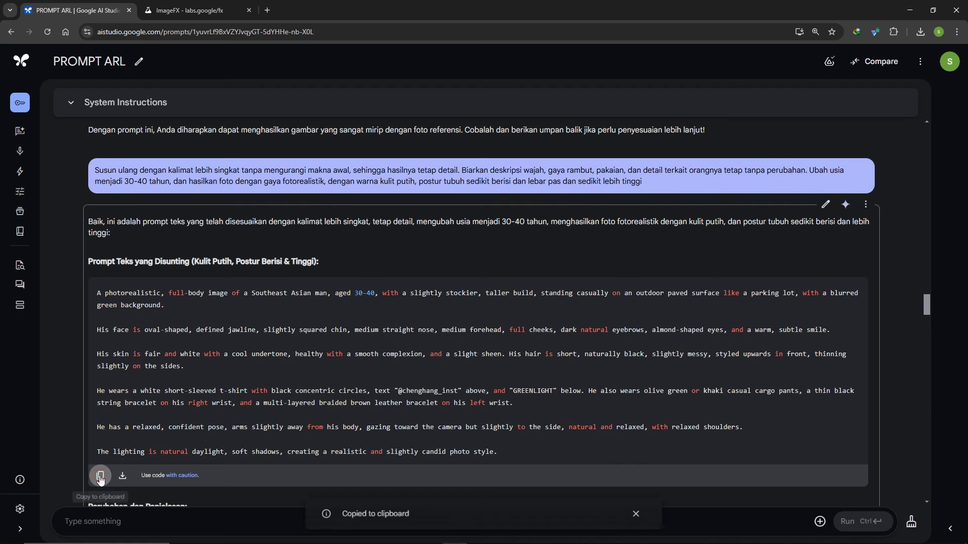
Switch to ImageFX and paste the copied text as the image prompt
{"action": "left_click", "coordinate": [196, 15]}
{"action": "right_click", "coordinate": [163, 145]}
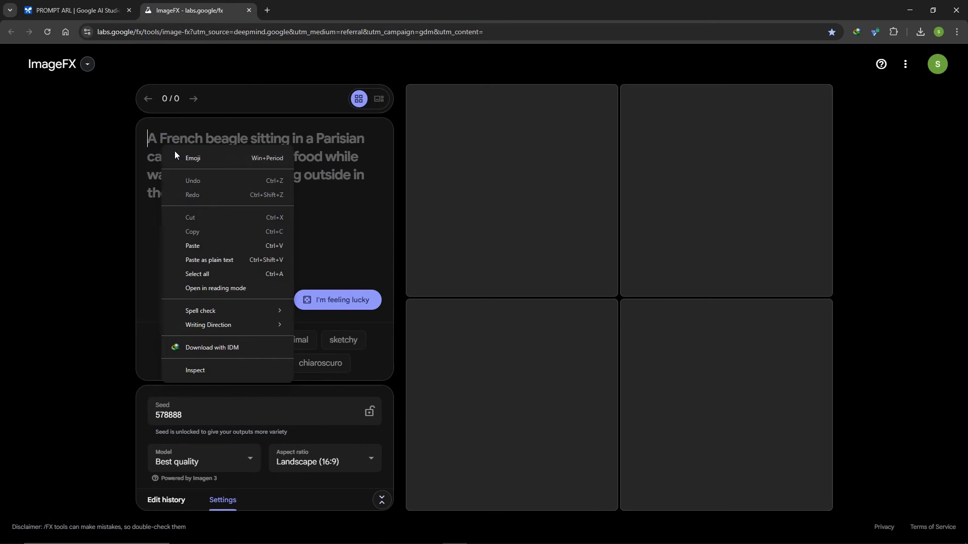
{"action": "left_click", "coordinate": [195, 247]}
{"action": "scroll", "coordinate": [273, 216], "scroll_direction": "up", "scroll_amount": 2}
{"action": "scroll", "coordinate": [273, 216], "scroll_direction": "up", "scroll_amount": 2}
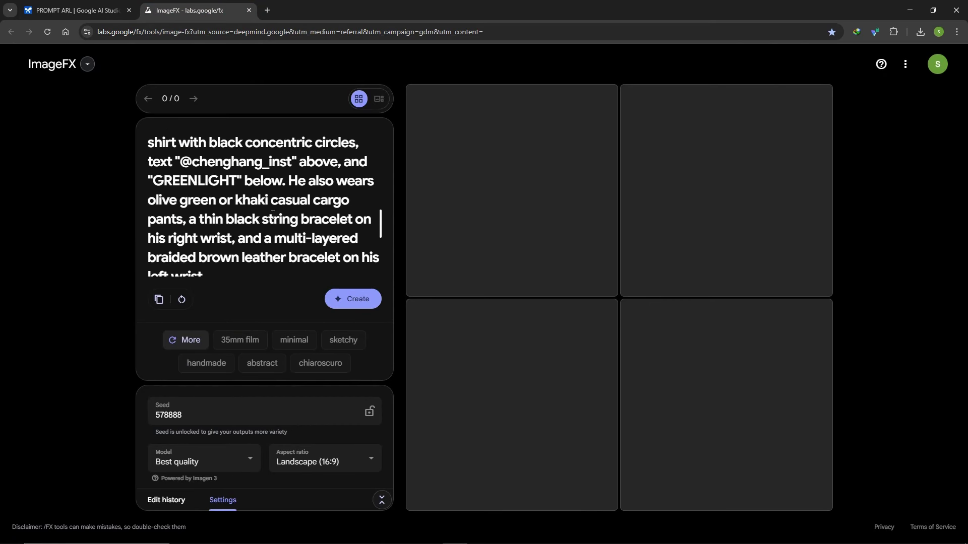
Set the aspect ratio to Square and generate the images
{"action": "left_click", "coordinate": [325, 451]}
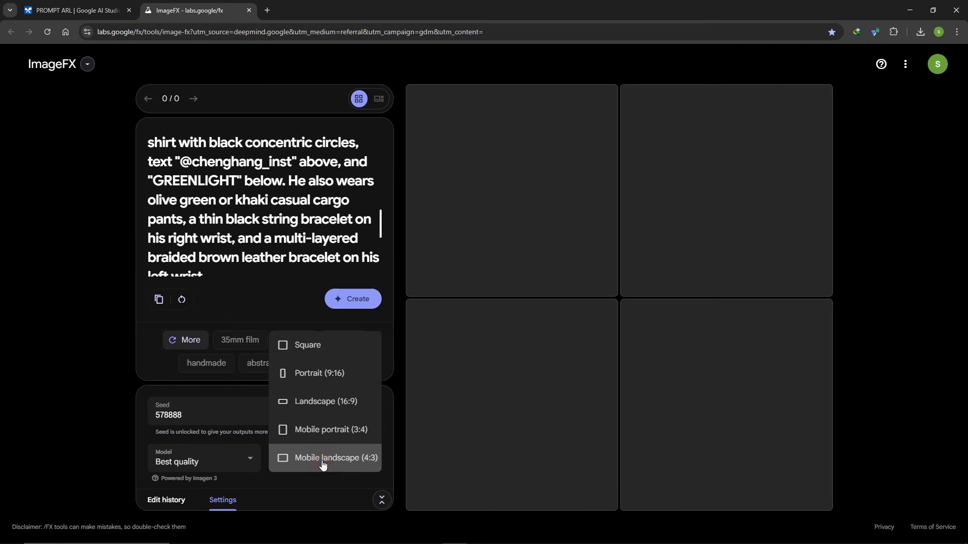
{"action": "left_click", "coordinate": [307, 349]}
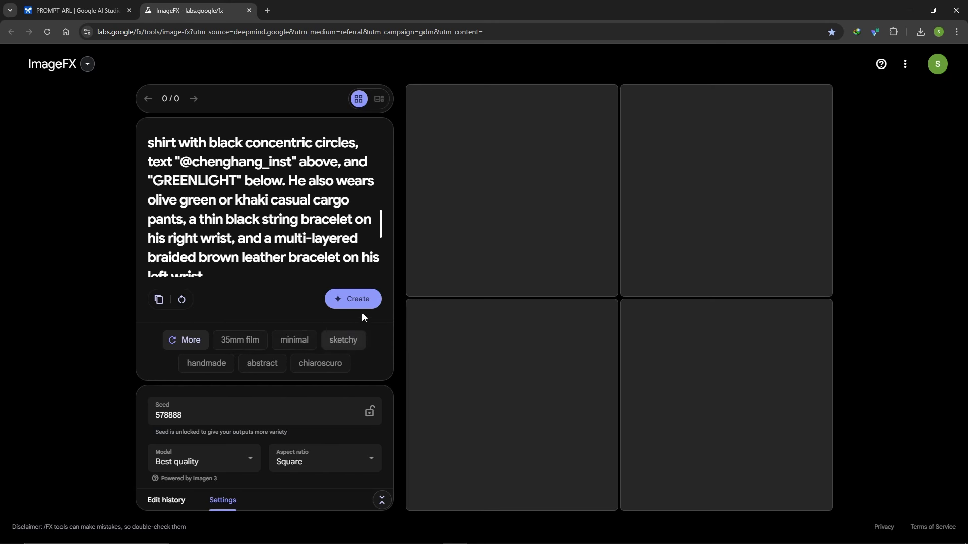
{"action": "left_click", "coordinate": [345, 300]}
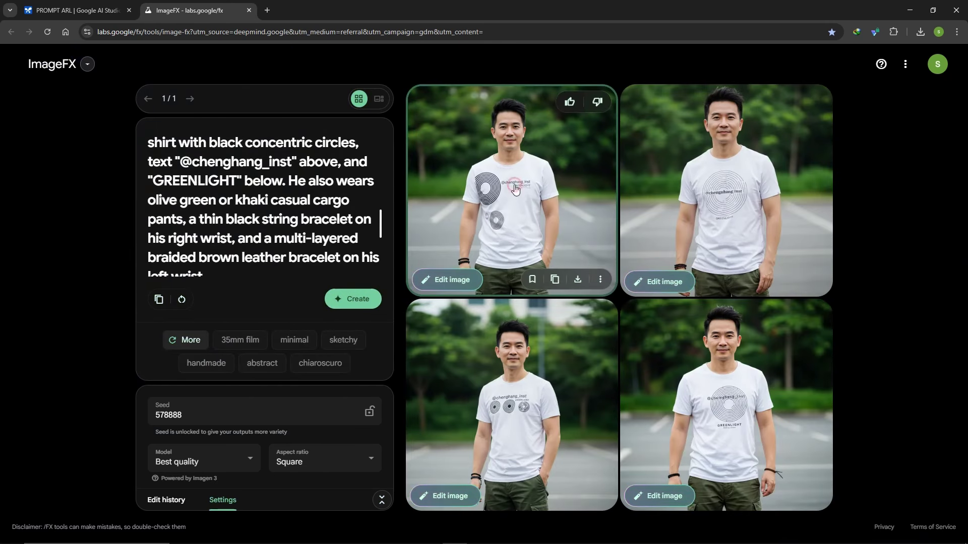
Enlarge the first generated image, browse through all four results and return to the first one
{"action": "left_click", "coordinate": [515, 190]}
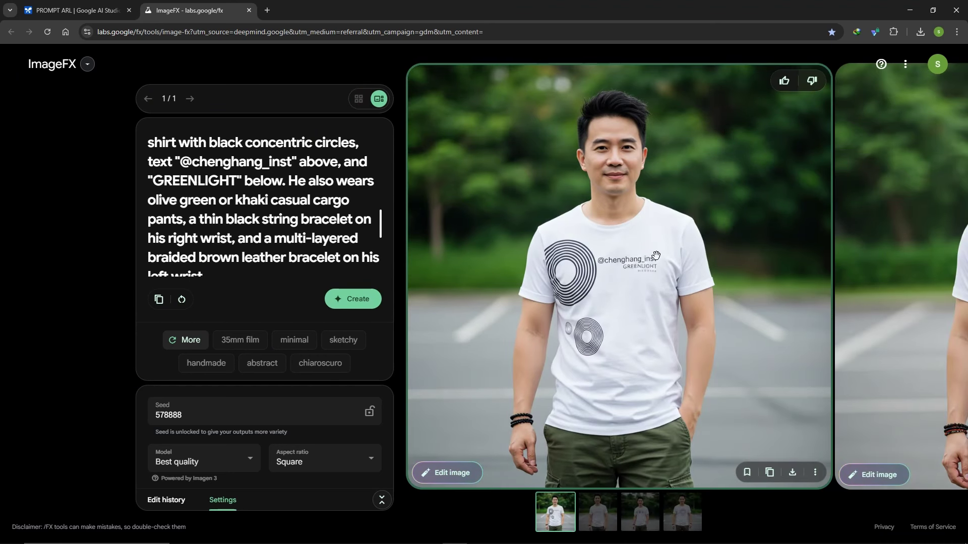
{"action": "left_click_drag", "start_coordinate": [736, 265], "coordinate": [671, 287]}
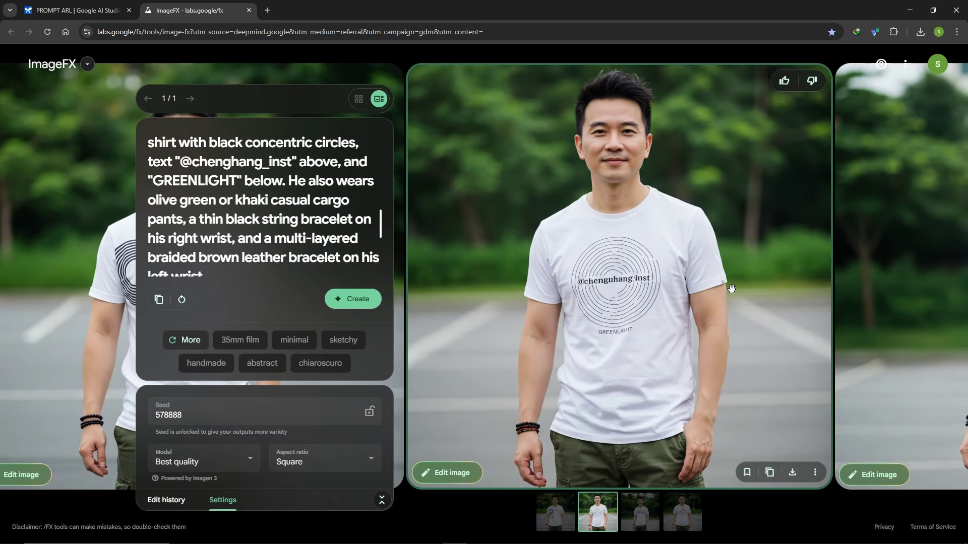
{"action": "scroll", "coordinate": [677, 289], "scroll_direction": "right", "scroll_amount": 2}
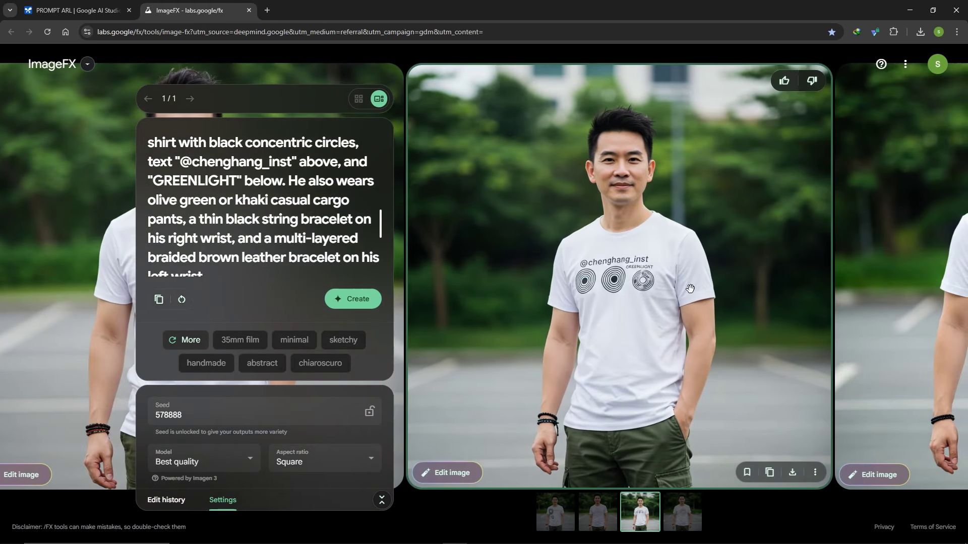
{"action": "left_click_drag", "start_coordinate": [690, 288], "coordinate": [396, 290]}
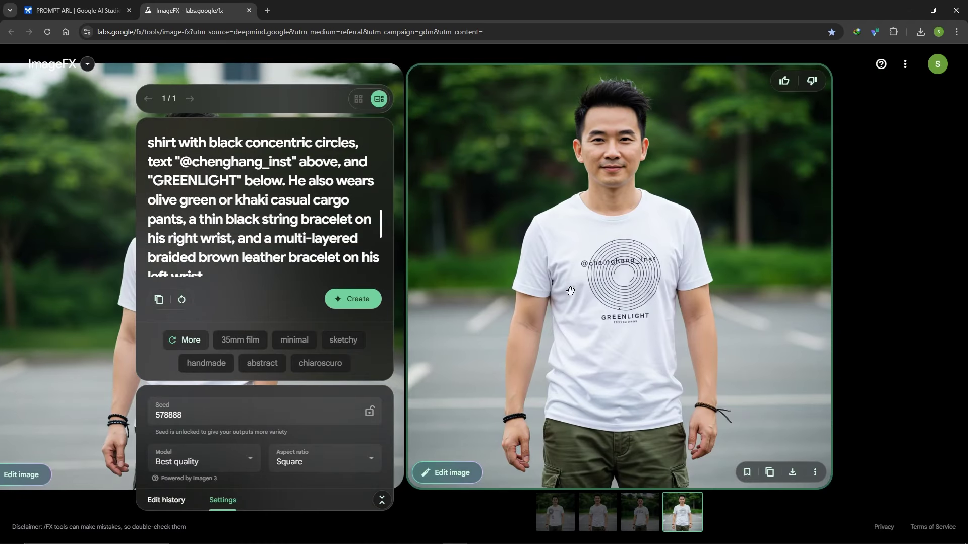
{"action": "left_click_drag", "start_coordinate": [570, 291], "coordinate": [489, 288]}
{"action": "scroll", "coordinate": [869, 273], "scroll_direction": "up", "scroll_amount": 2}
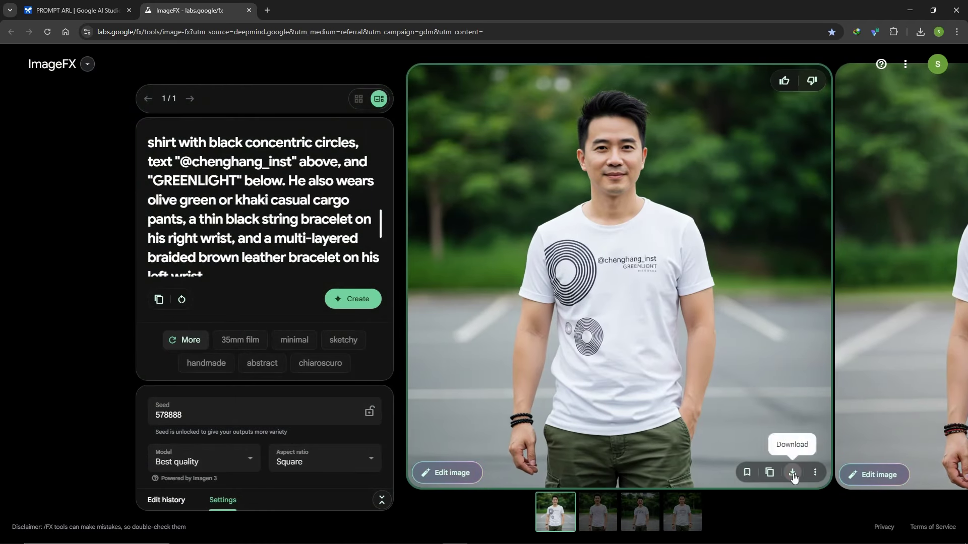
Download the first generated image and search for "pixnova ai" in a new browser tab
{"action": "left_click", "coordinate": [793, 475]}
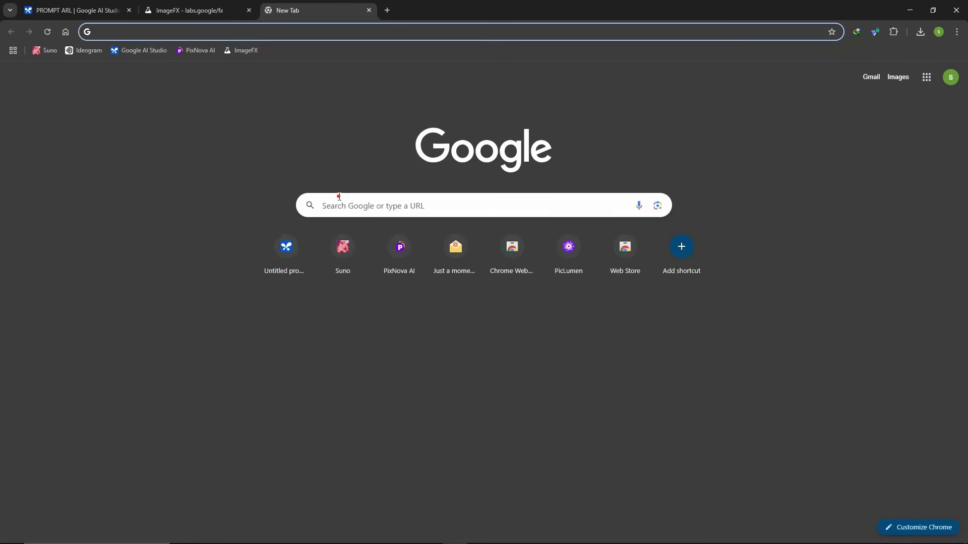
{"action": "left_click", "coordinate": [339, 197]}
{"action": "type", "text": "p"}
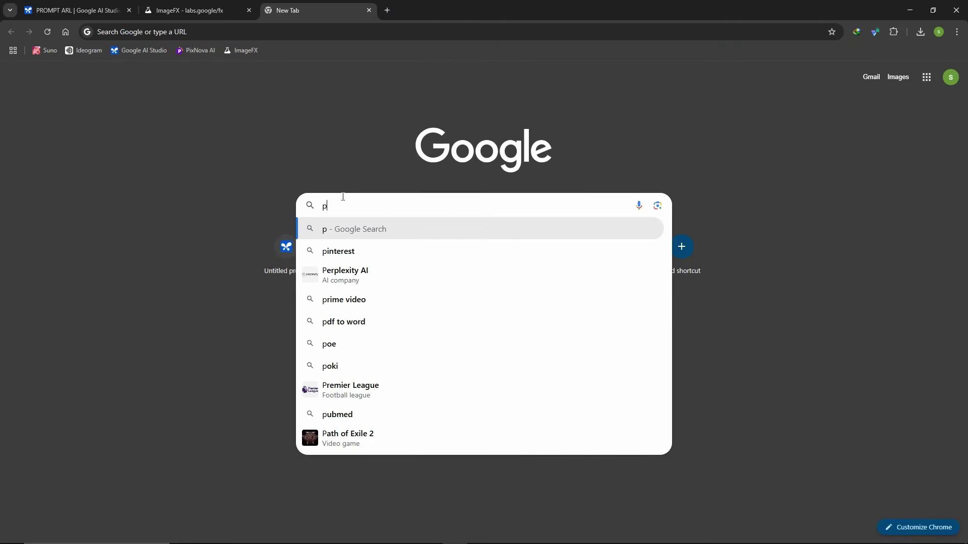
{"action": "type", "text": "ixnova ai"}
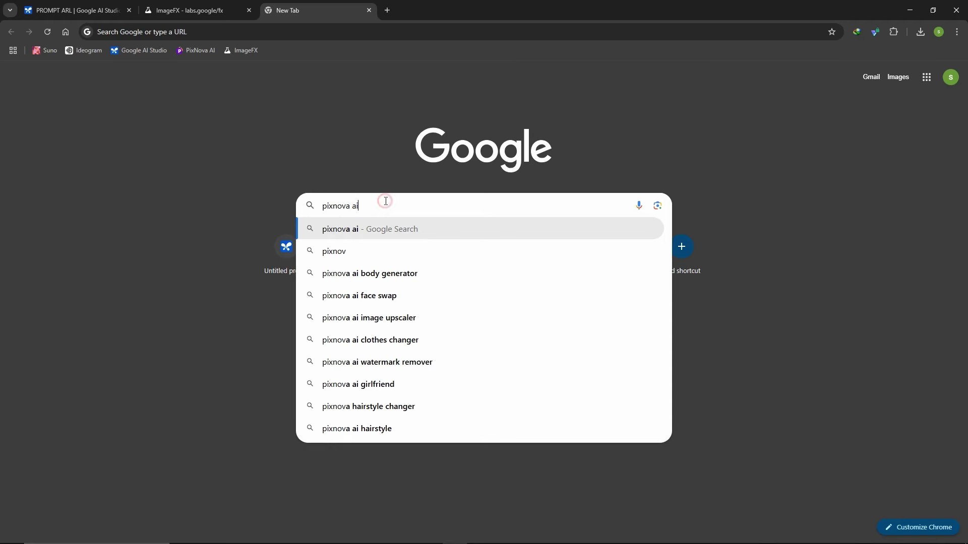
{"action": "left_click", "coordinate": [334, 231]}
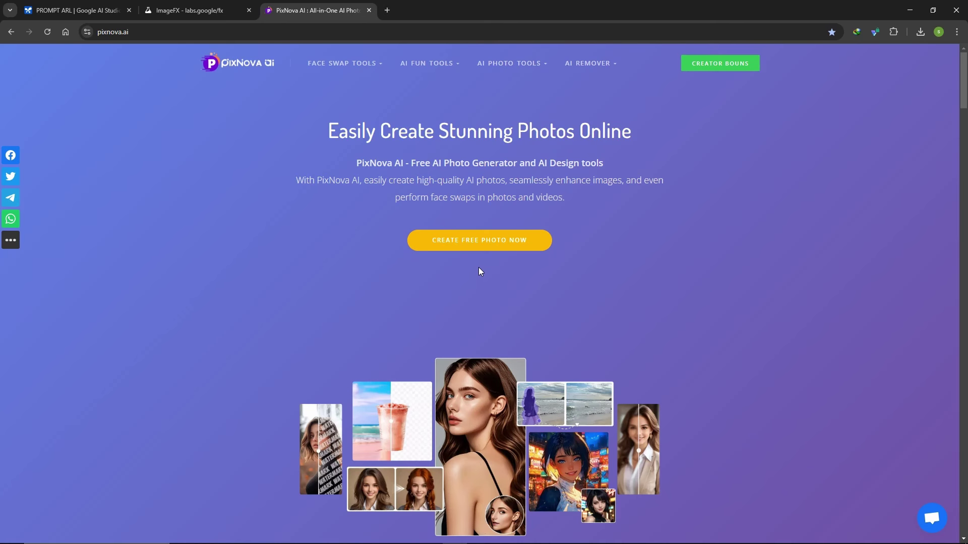
Look over the PixNova AI home page and open its AI Face Swap tool
{"action": "scroll", "coordinate": [481, 272], "scroll_direction": "down", "scroll_amount": 10}
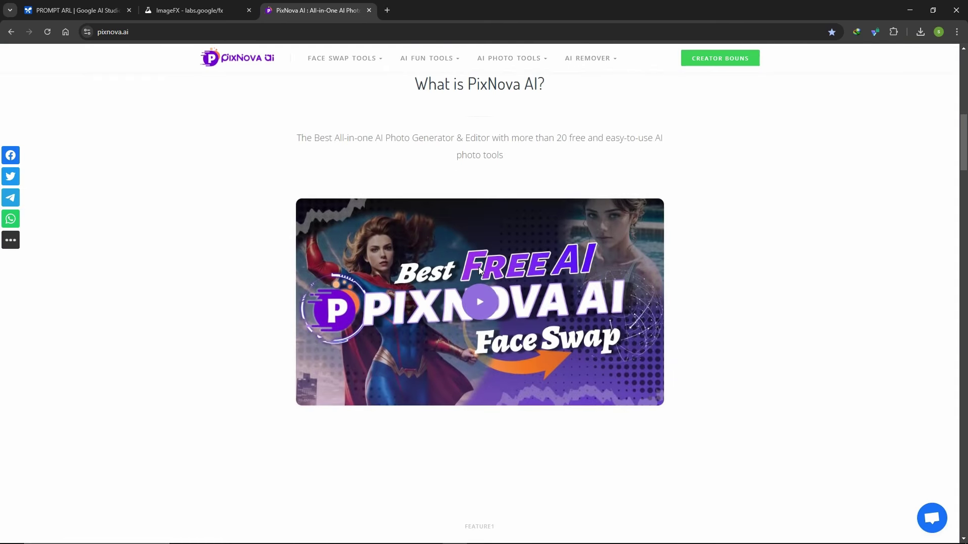
{"action": "scroll", "coordinate": [479, 268], "scroll_direction": "down", "scroll_amount": 9}
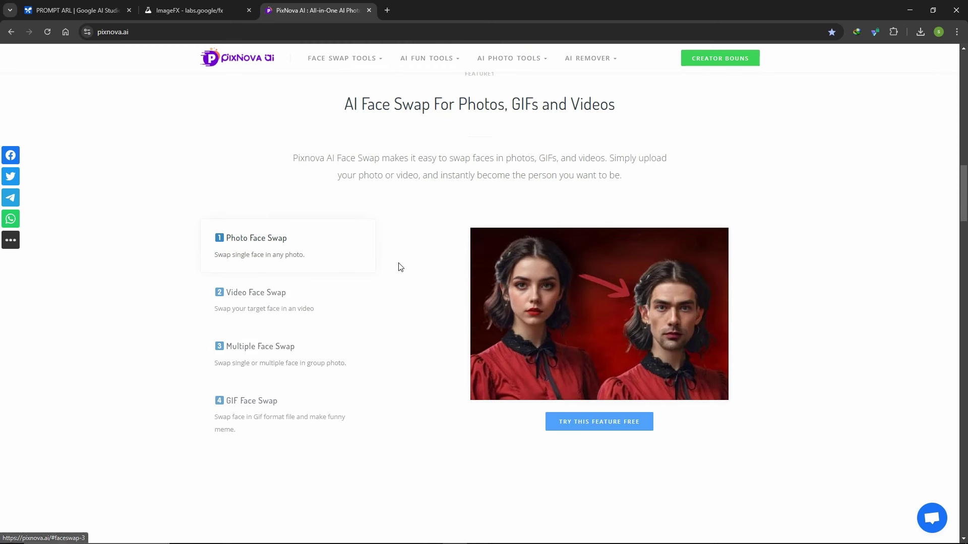
{"action": "scroll", "coordinate": [400, 267], "scroll_direction": "up", "scroll_amount": 18}
{"action": "mouse_move", "coordinate": [325, 64]}
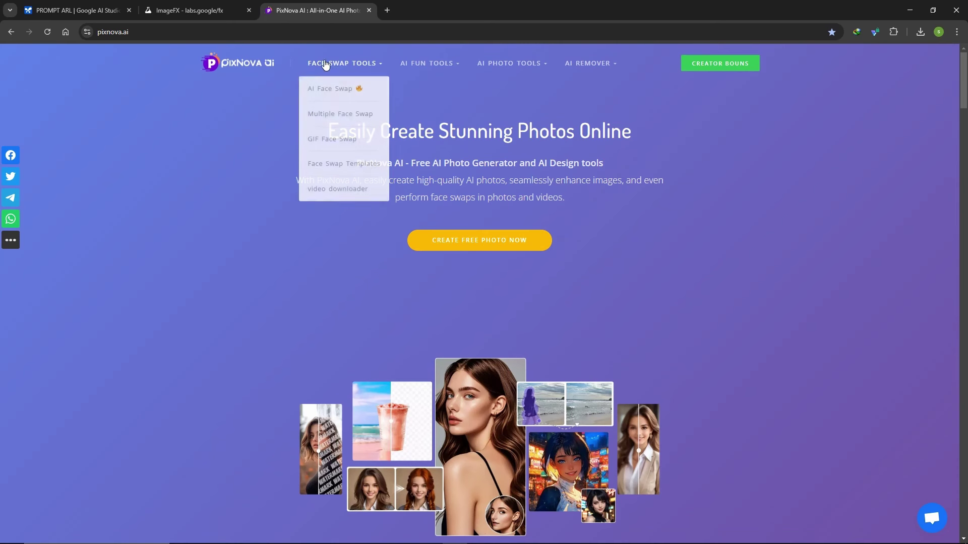
{"action": "left_click", "coordinate": [335, 90]}
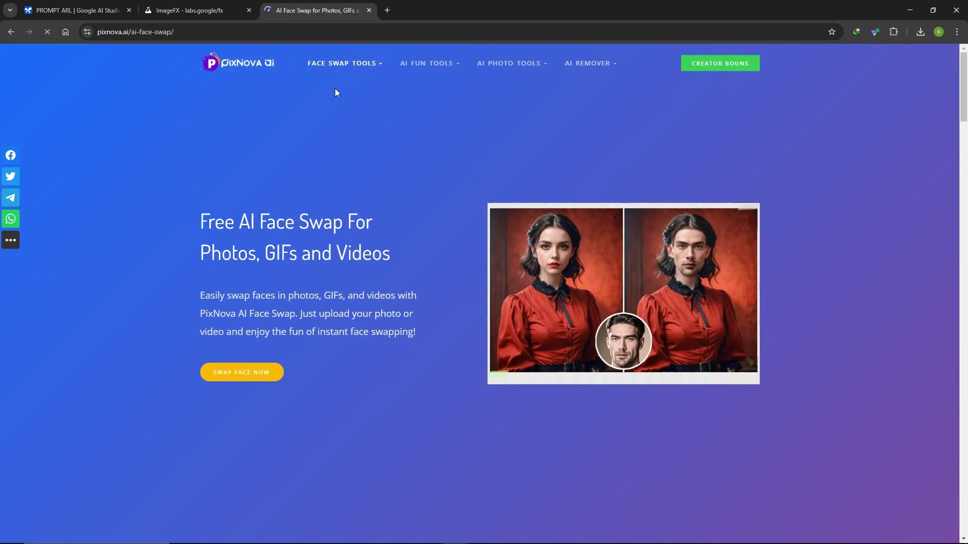
Upload image_fx_ (30).jpg from the Downloads folder as the source image for Photo Face Swap
{"action": "scroll", "coordinate": [341, 179], "scroll_direction": "down", "scroll_amount": 8}
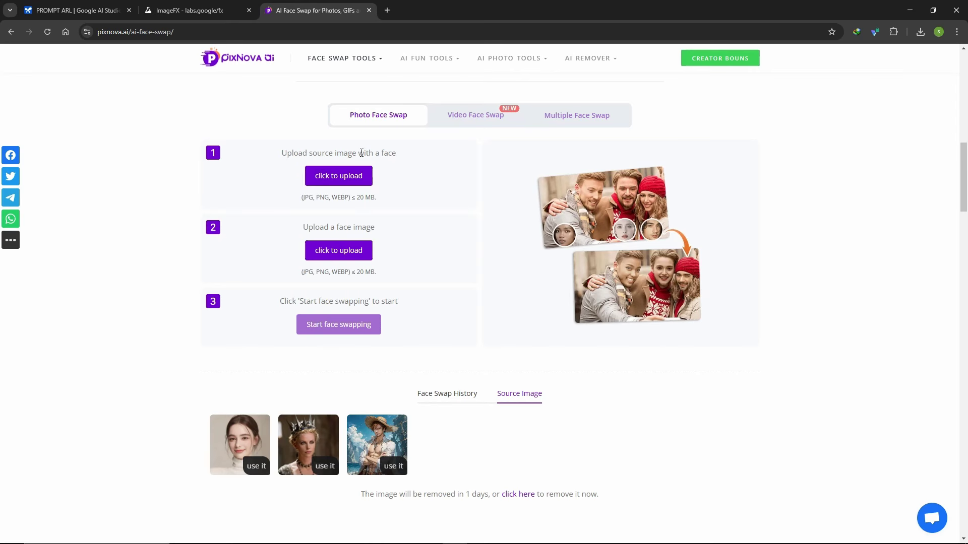
{"action": "left_click", "coordinate": [335, 178]}
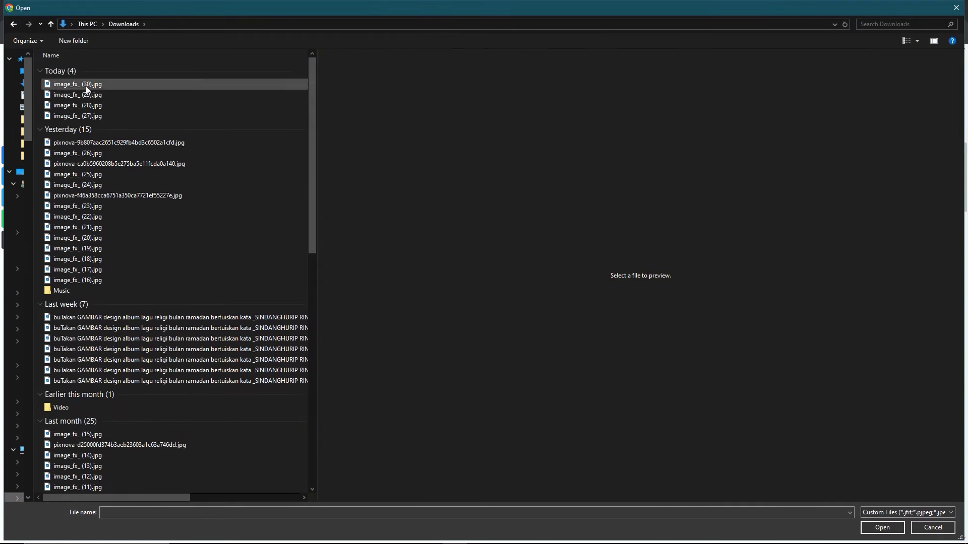
{"action": "left_click", "coordinate": [87, 85]}
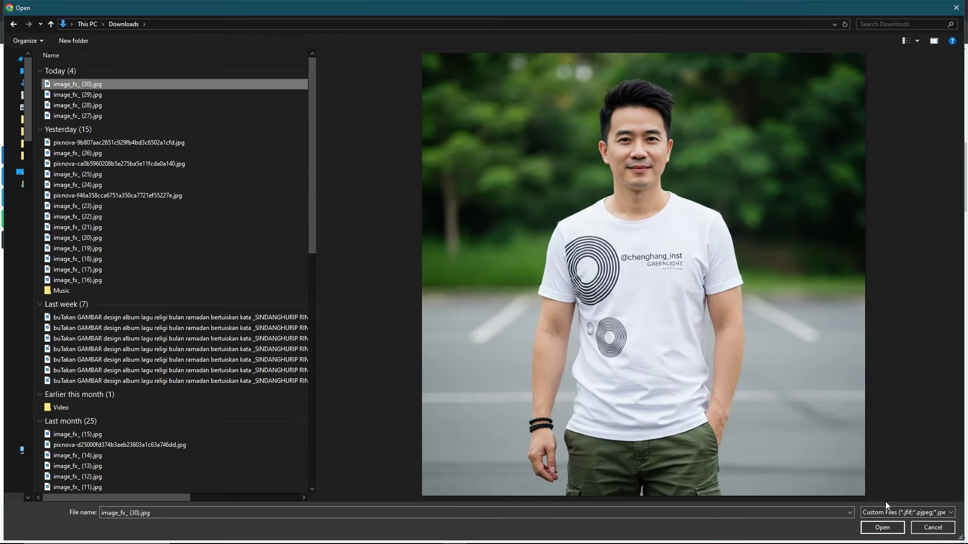
{"action": "left_click", "coordinate": [883, 527]}
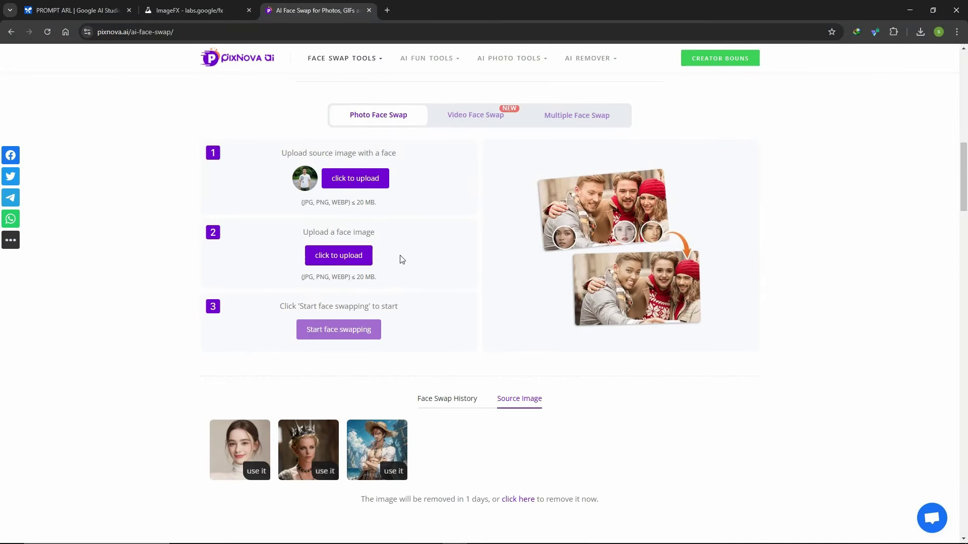
Upload ARL2.jpg from the ARIEL folder as the face image and start the face swap
{"action": "left_click", "coordinate": [325, 256]}
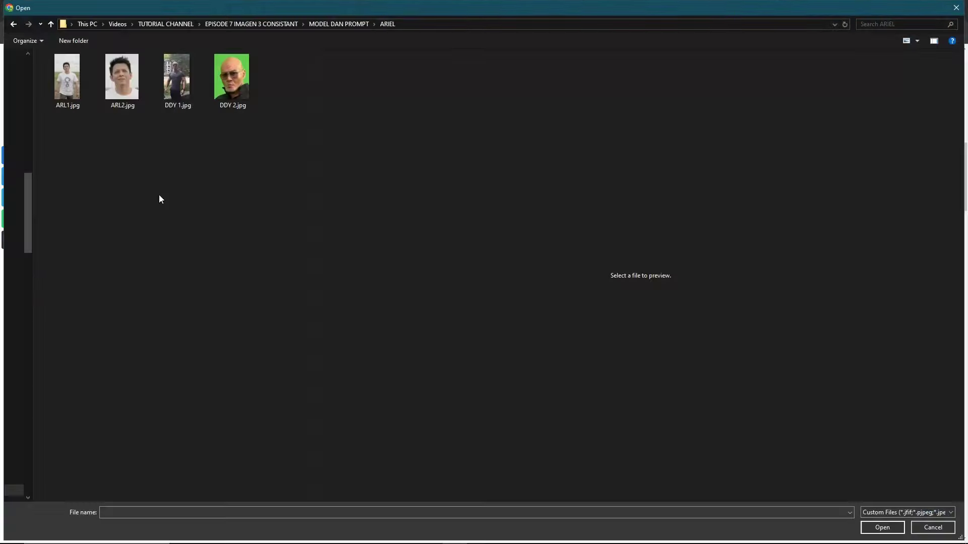
{"action": "left_click", "coordinate": [77, 89]}
{"action": "left_click", "coordinate": [126, 90]}
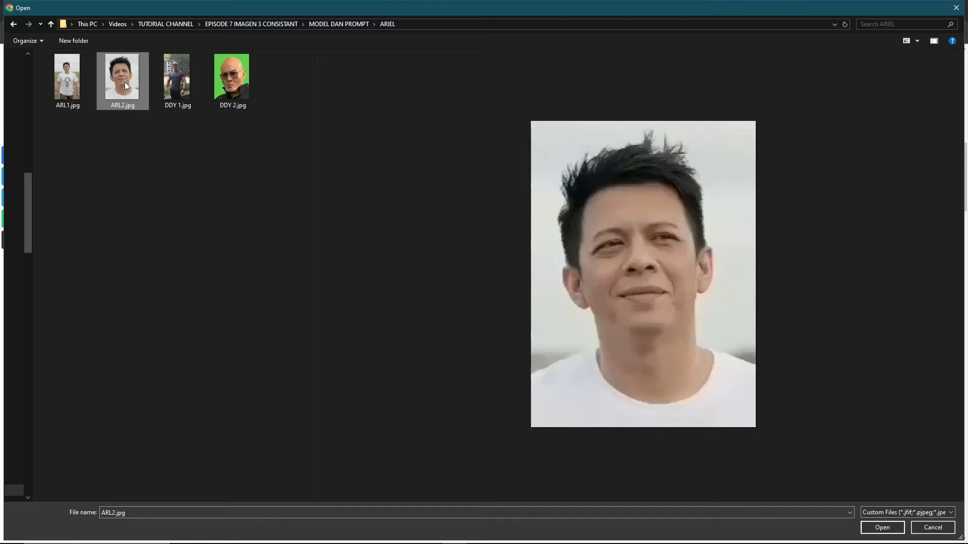
{"action": "double_click", "coordinate": [125, 81]}
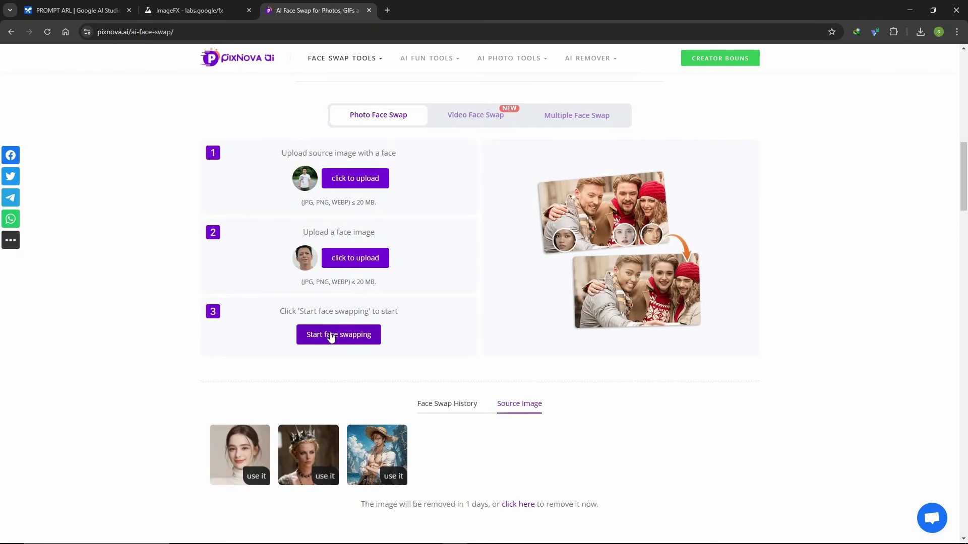
{"action": "left_click", "coordinate": [332, 336]}
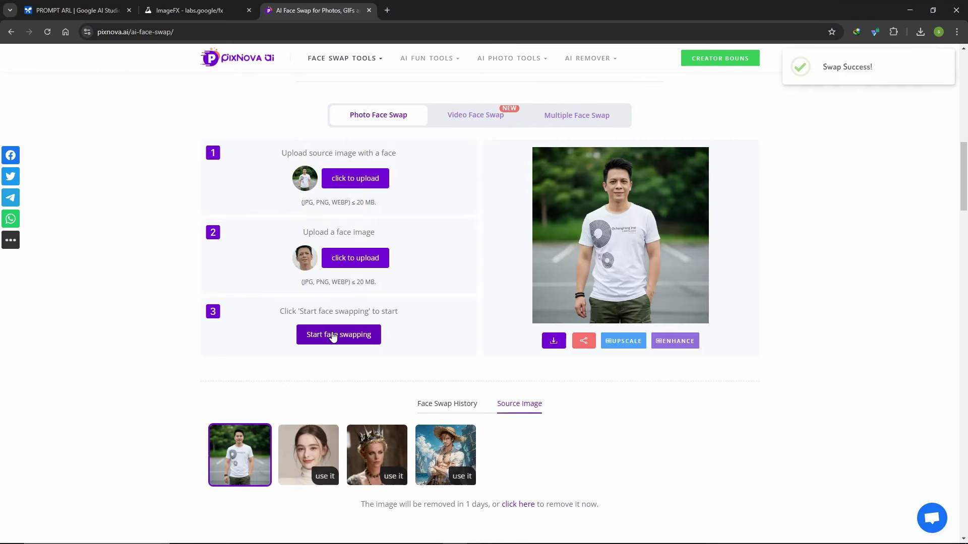
Enlarge the face-swapped result, examine the face and shirt up close, and close the preview
{"action": "left_click", "coordinate": [623, 218]}
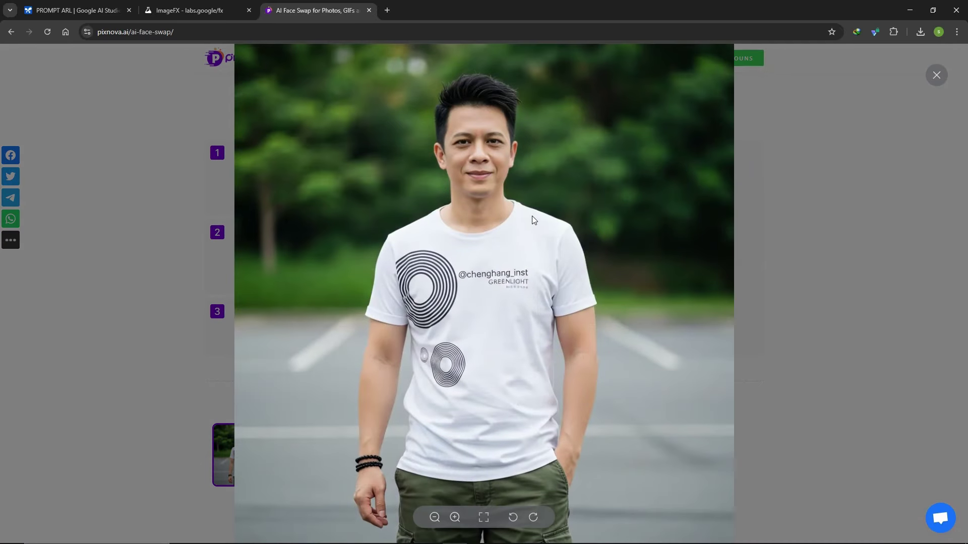
{"action": "scroll", "coordinate": [533, 220], "scroll_direction": "up", "scroll_amount": 3}
{"action": "left_click_drag", "start_coordinate": [525, 198], "coordinate": [555, 352]}
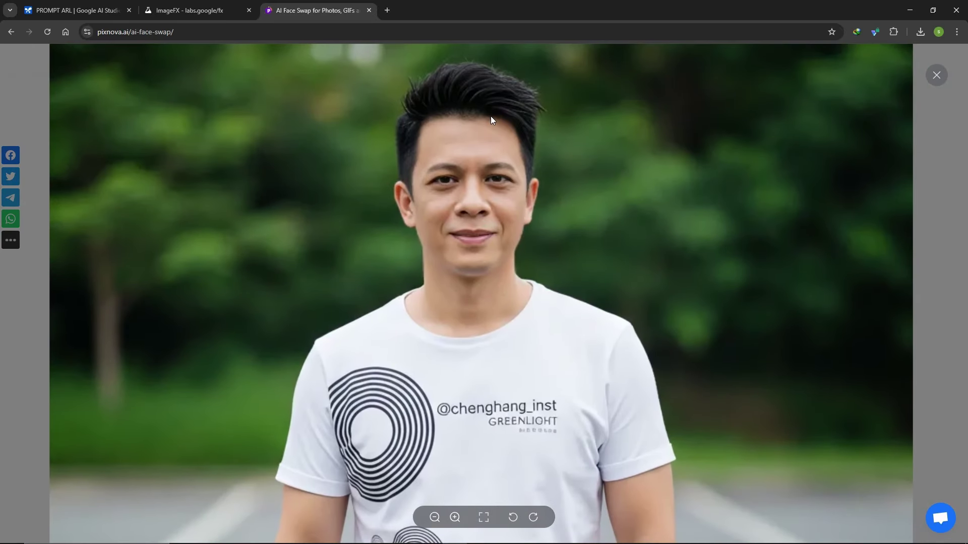
{"action": "left_click_drag", "start_coordinate": [519, 346], "coordinate": [546, 264]}
{"action": "scroll", "coordinate": [504, 376], "scroll_direction": "down", "scroll_amount": 3}
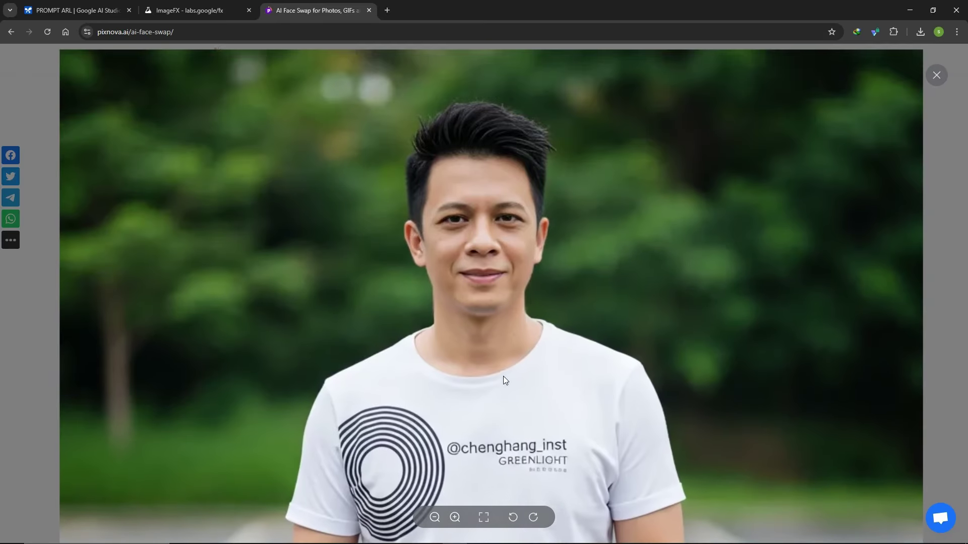
{"action": "left_click", "coordinate": [683, 252]}
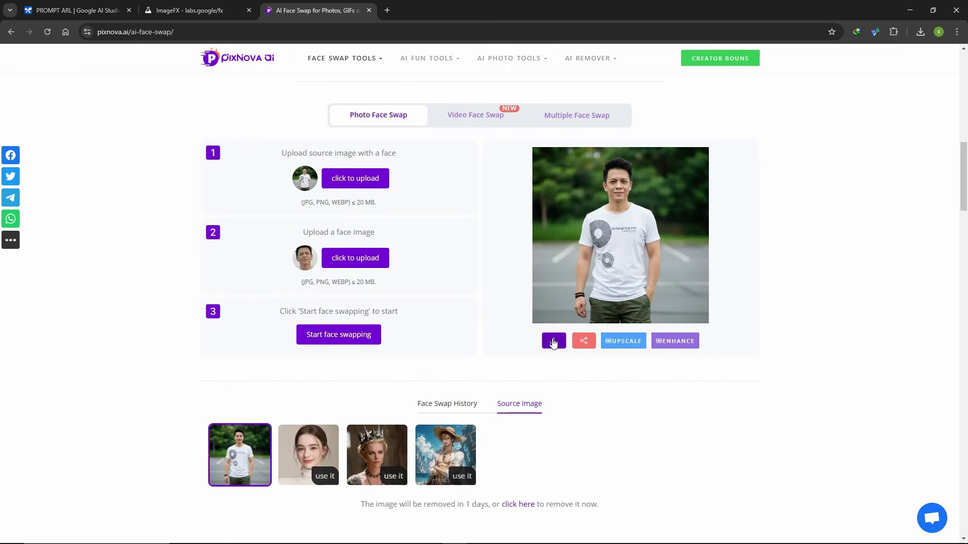
Download the face-swapped image and open the saved file to inspect its details
{"action": "left_click", "coordinate": [553, 342]}
{"action": "left_click", "coordinate": [828, 64]}
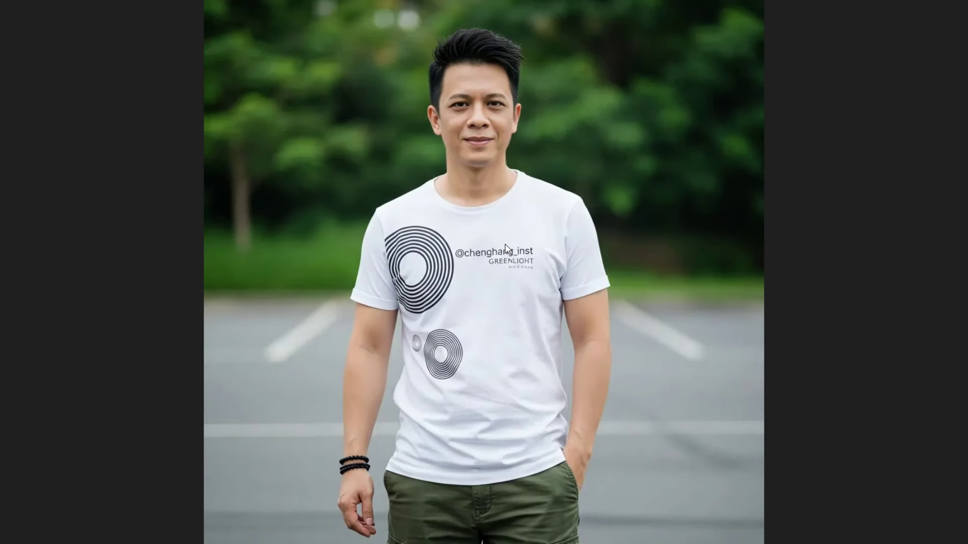
{"action": "scroll", "coordinate": [506, 247], "scroll_direction": "up", "scroll_amount": 5}
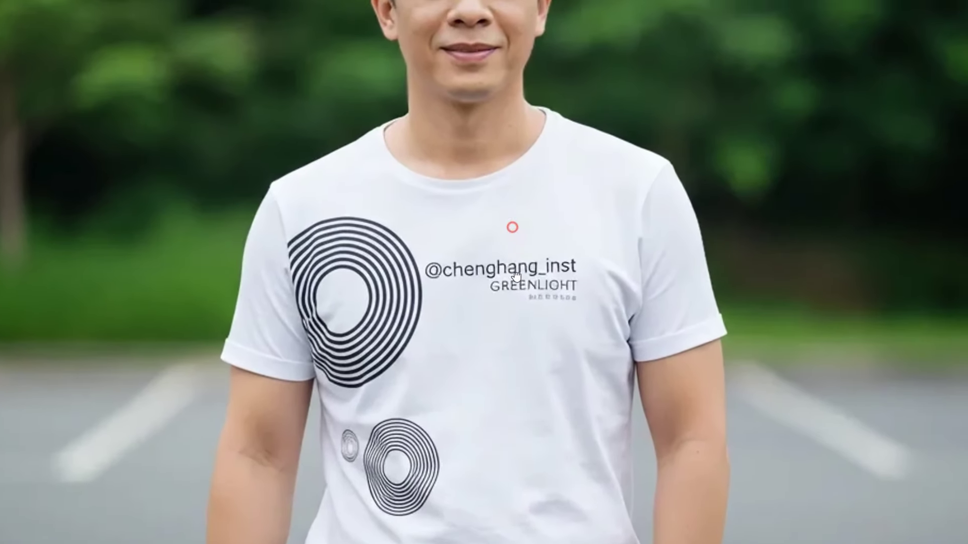
{"action": "left_click_drag", "start_coordinate": [515, 276], "coordinate": [520, 413]}
{"action": "scroll", "coordinate": [533, 248], "scroll_direction": "down", "scroll_amount": 5}
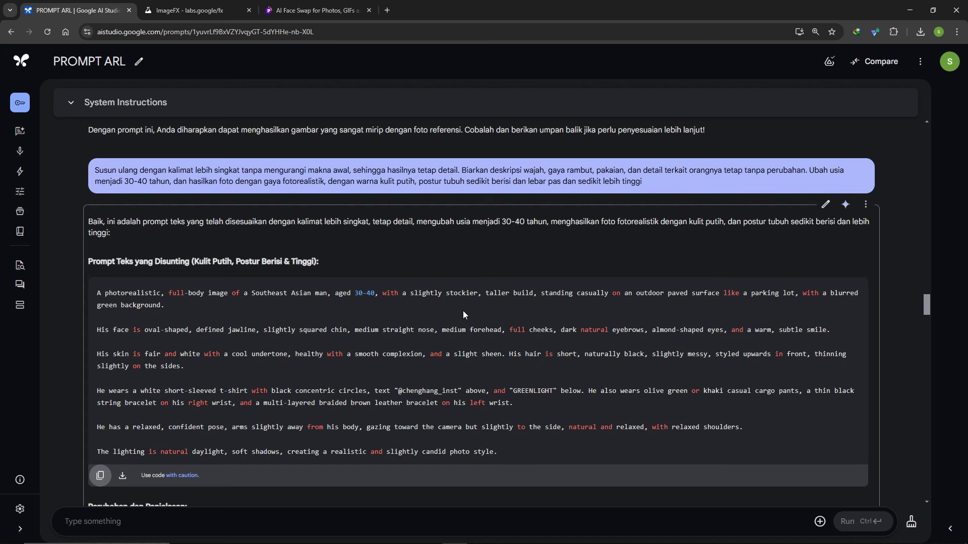
Copy the edited prompt under "Prompt Teks yang Disunting (Bermain Gitar)" in the AI Studio conversation
{"action": "scroll", "coordinate": [463, 311], "scroll_direction": "down", "scroll_amount": 7}
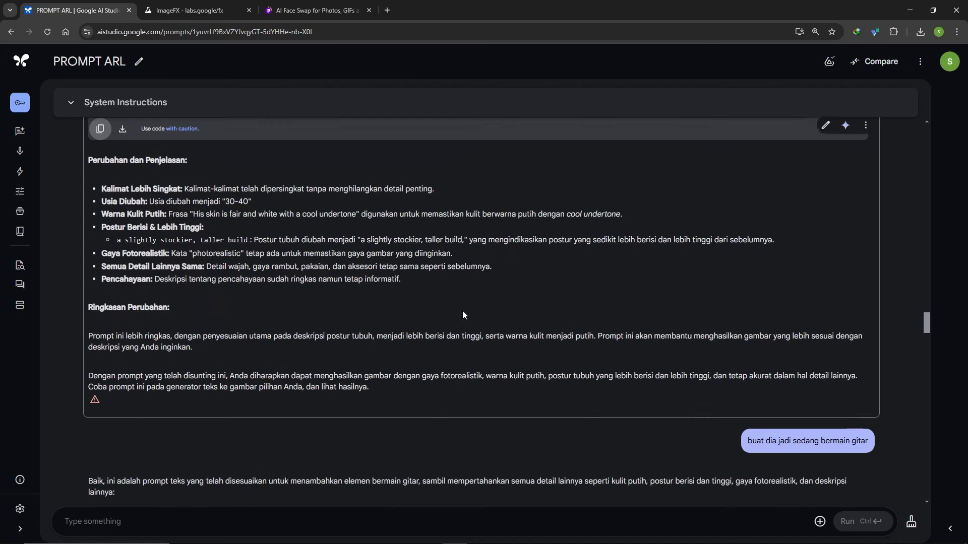
{"action": "scroll", "coordinate": [463, 312], "scroll_direction": "down", "scroll_amount": 4}
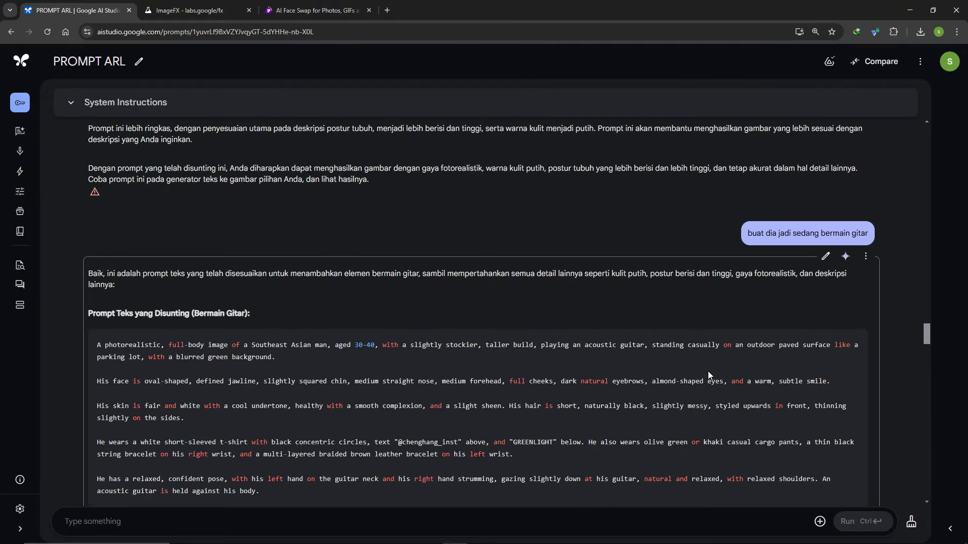
{"action": "scroll", "coordinate": [707, 371], "scroll_direction": "down", "scroll_amount": 3}
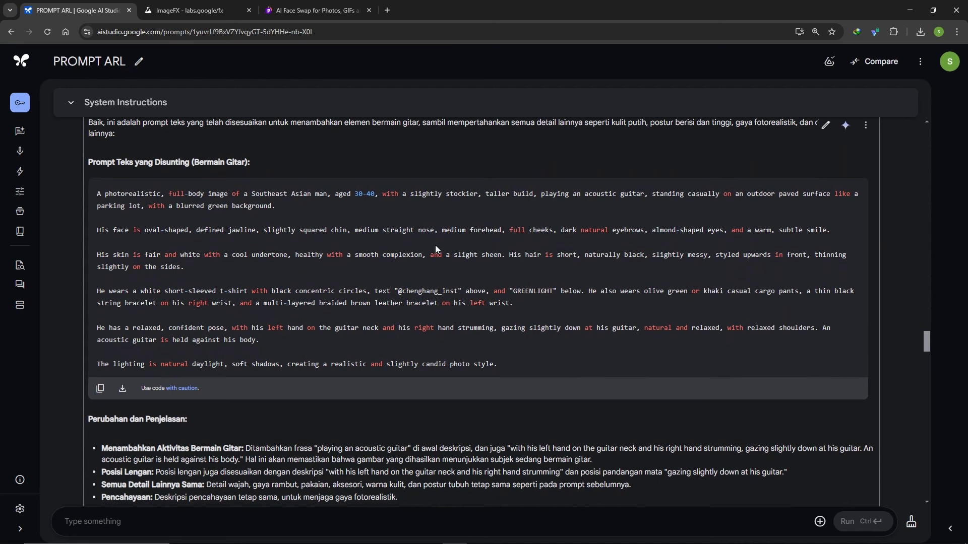
{"action": "left_click", "coordinate": [99, 390]}
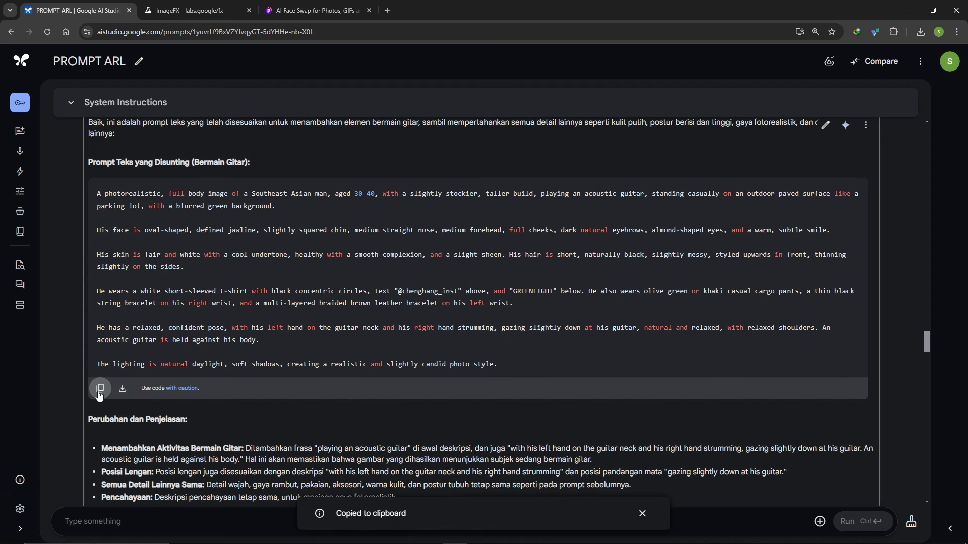
Paste the guitar prompt into ImageFX, set the aspect ratio to Mobile portrait (3:4), and generate the images
{"action": "left_click", "coordinate": [187, 12]}
{"action": "right_click", "coordinate": [180, 144]}
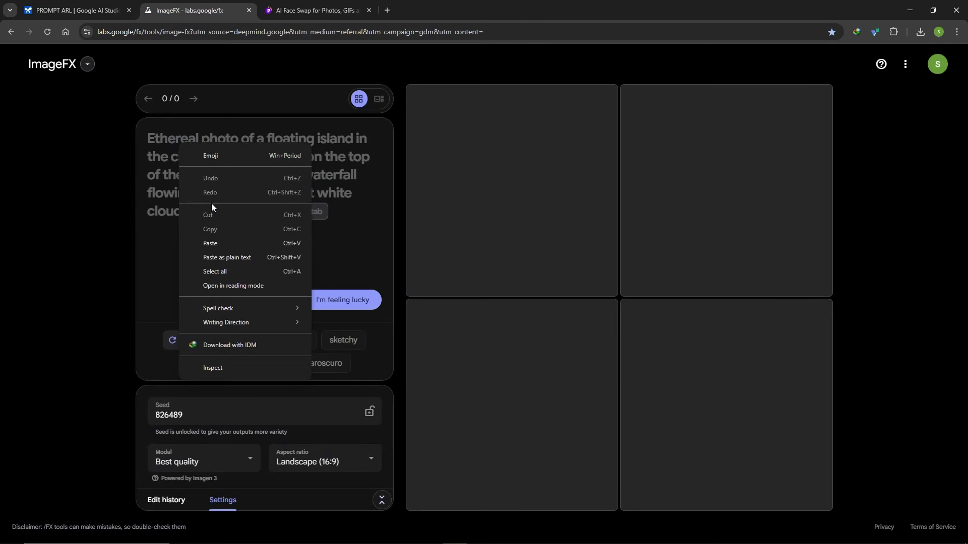
{"action": "left_click", "coordinate": [223, 243]}
{"action": "left_click", "coordinate": [305, 462]}
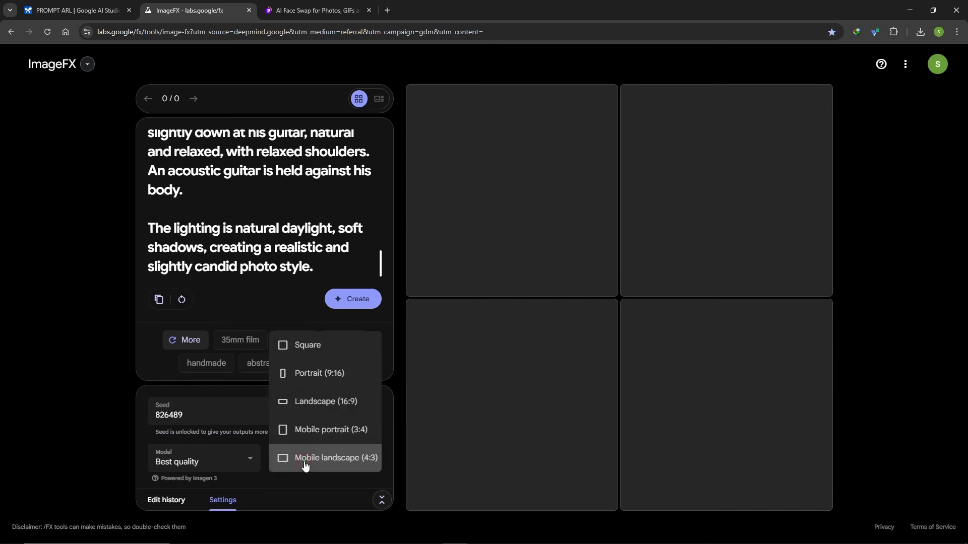
{"action": "left_click", "coordinate": [309, 430]}
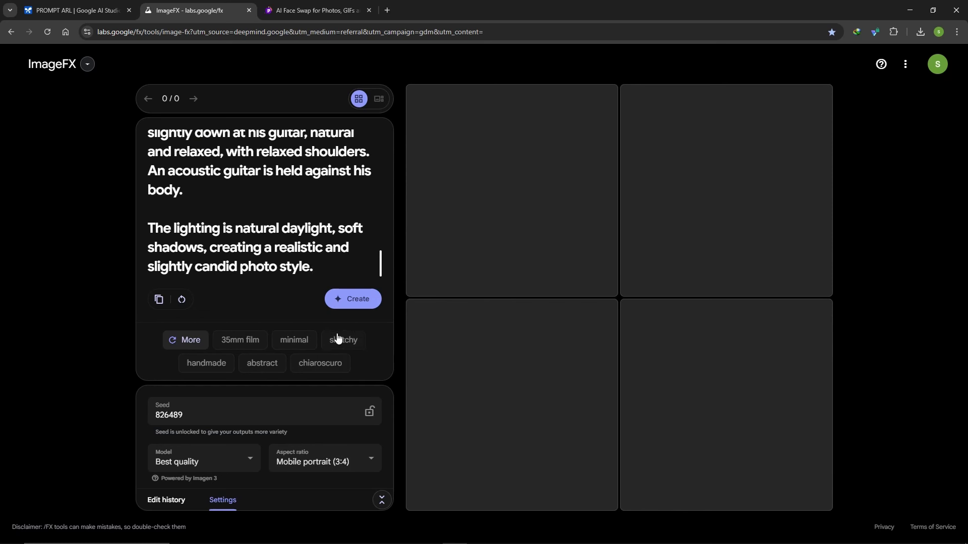
{"action": "left_click", "coordinate": [342, 301]}
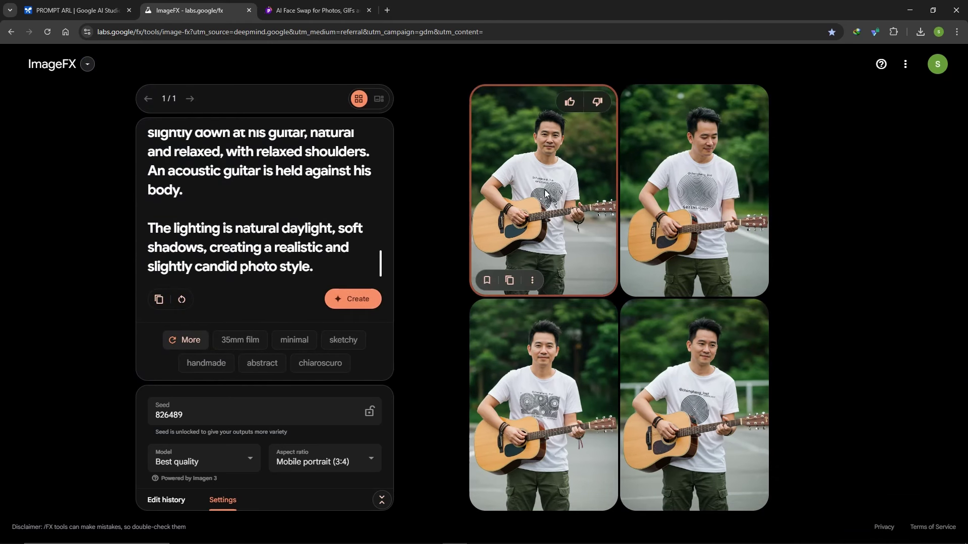
Enlarge the first guitar image and browse through all four generated results
{"action": "left_click", "coordinate": [545, 193]}
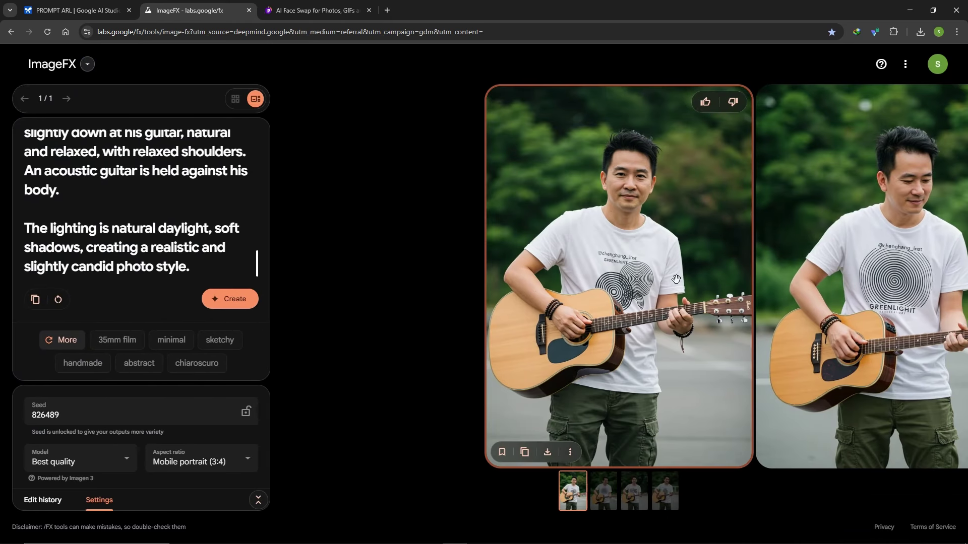
{"action": "scroll", "coordinate": [681, 286], "scroll_direction": "right", "scroll_amount": 3}
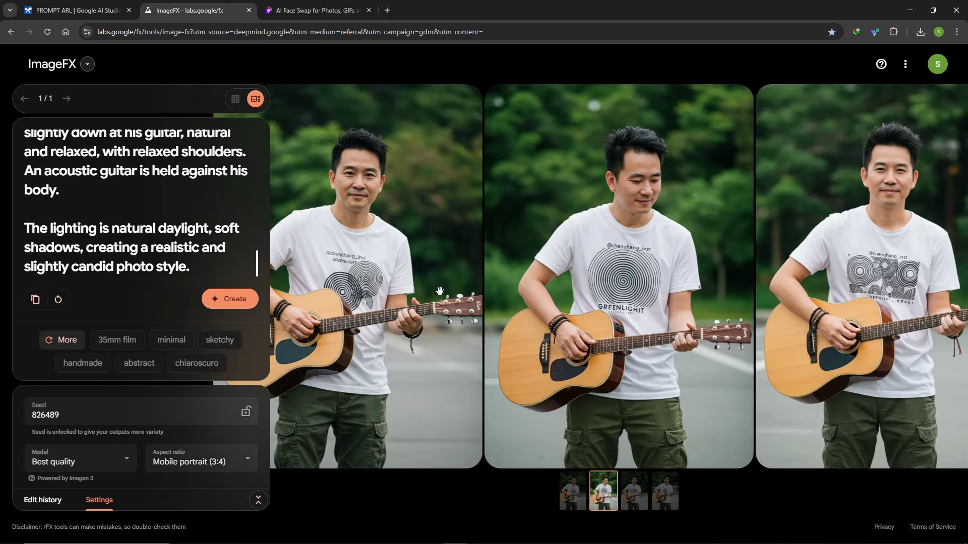
{"action": "scroll", "coordinate": [661, 287], "scroll_direction": "right", "scroll_amount": 3}
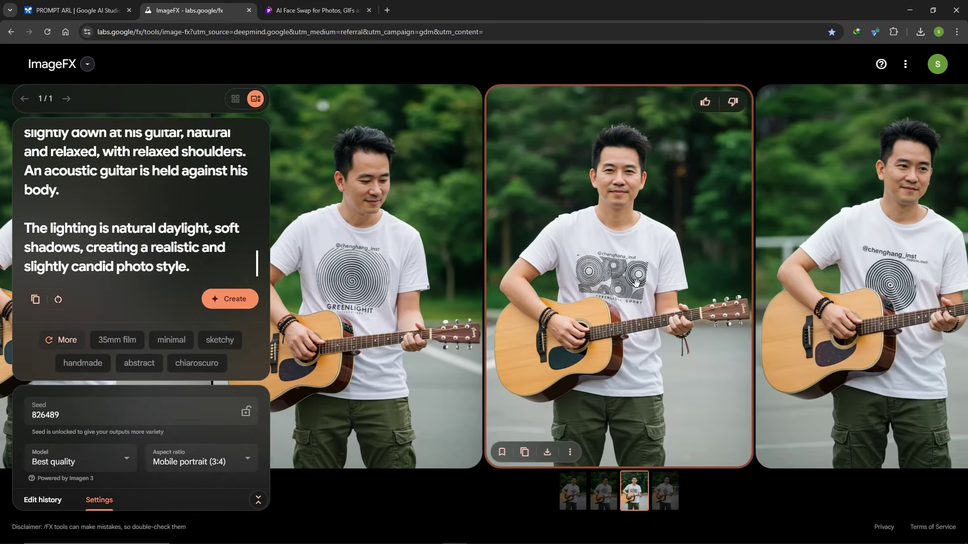
{"action": "scroll", "coordinate": [641, 282], "scroll_direction": "right", "scroll_amount": 2}
{"action": "scroll", "coordinate": [446, 277], "scroll_direction": "left", "scroll_amount": 4}
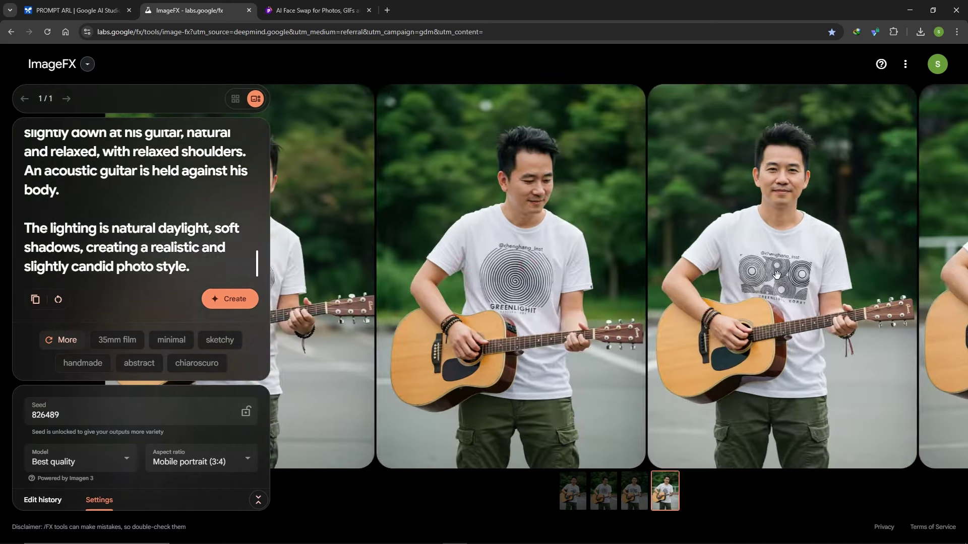
Download the first guitar image from ImageFX and swap the reference face onto it in PixNova AI
{"action": "left_click_drag", "start_coordinate": [446, 276], "coordinate": [636, 267]}
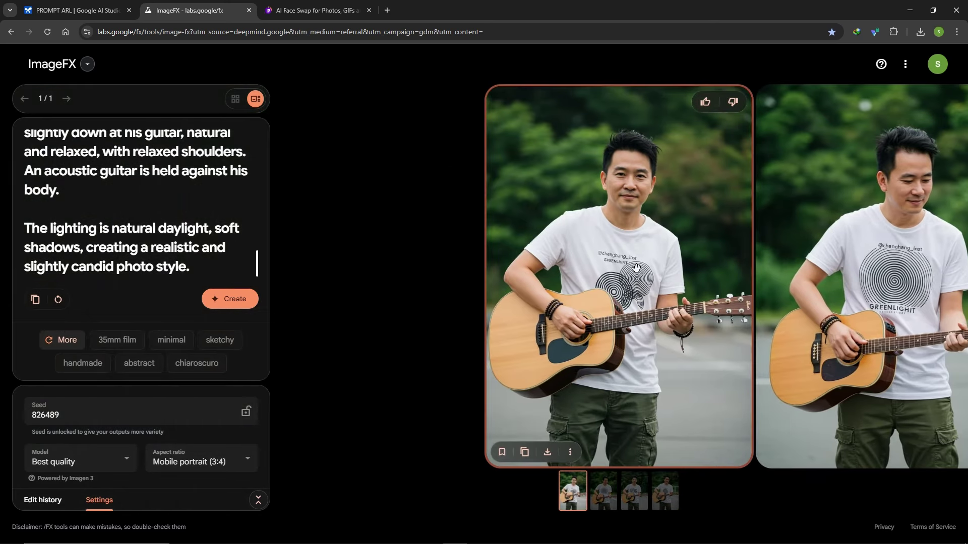
{"action": "left_click", "coordinate": [552, 458]}
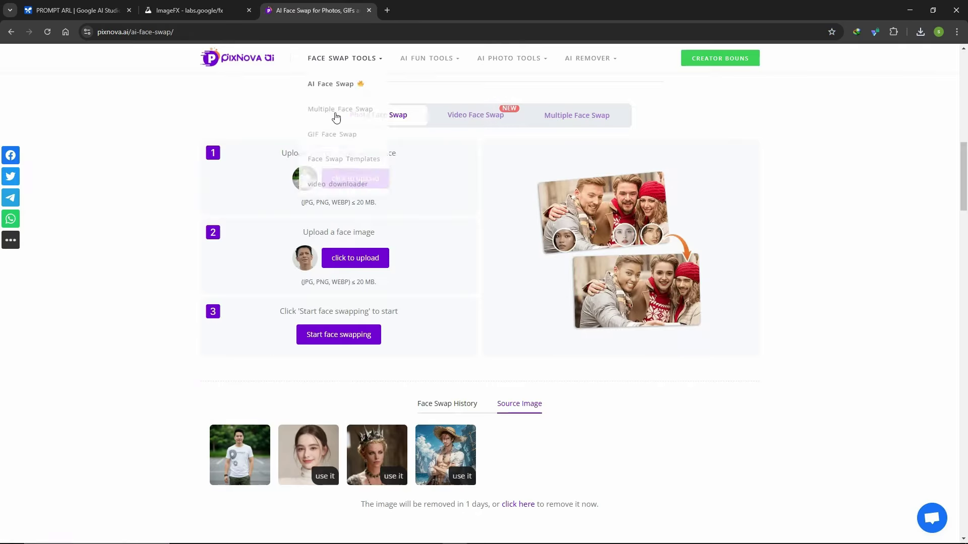
{"action": "left_click", "coordinate": [353, 176]}
{"action": "left_click", "coordinate": [98, 83]}
{"action": "key", "text": "Return"}
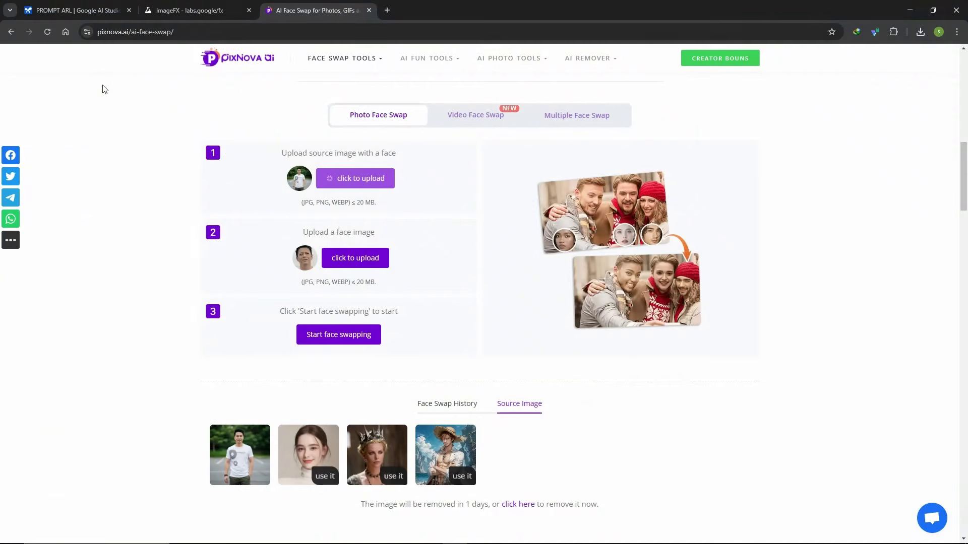
{"action": "left_click", "coordinate": [349, 334]}
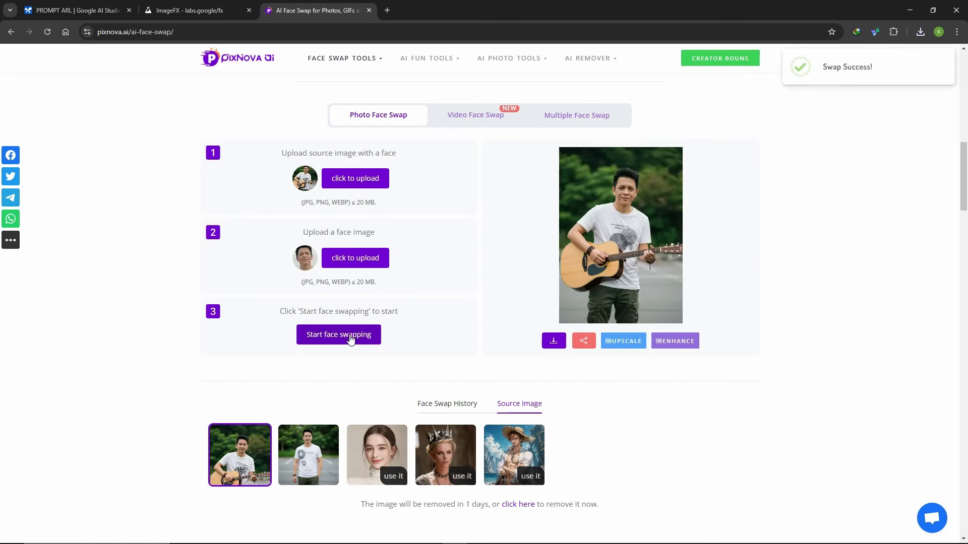
Open the face-swapped guitar photo at full size and examine the face and shirt details up close
{"action": "left_click", "coordinate": [579, 242]}
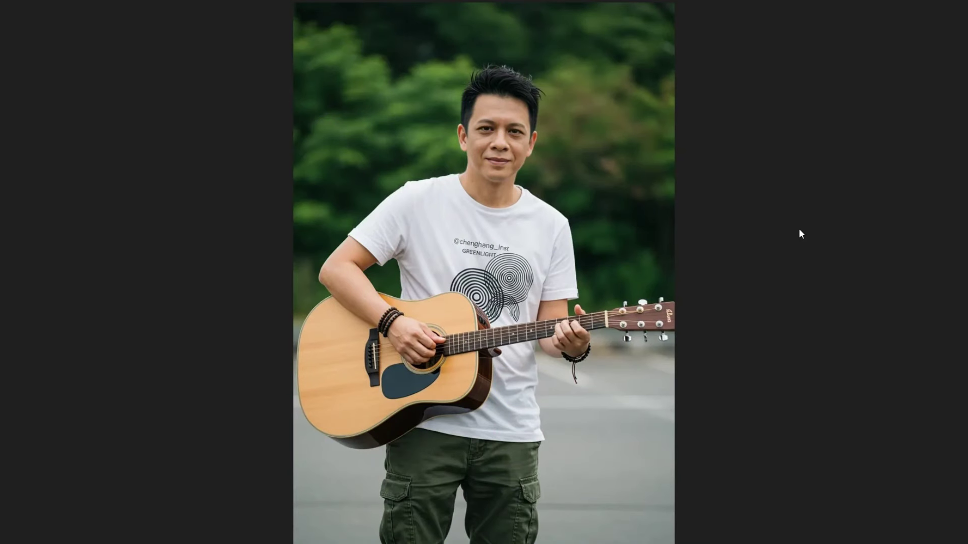
{"action": "scroll", "coordinate": [798, 231], "scroll_direction": "up", "scroll_amount": 5}
{"action": "left_click_drag", "start_coordinate": [712, 215], "coordinate": [715, 330]}
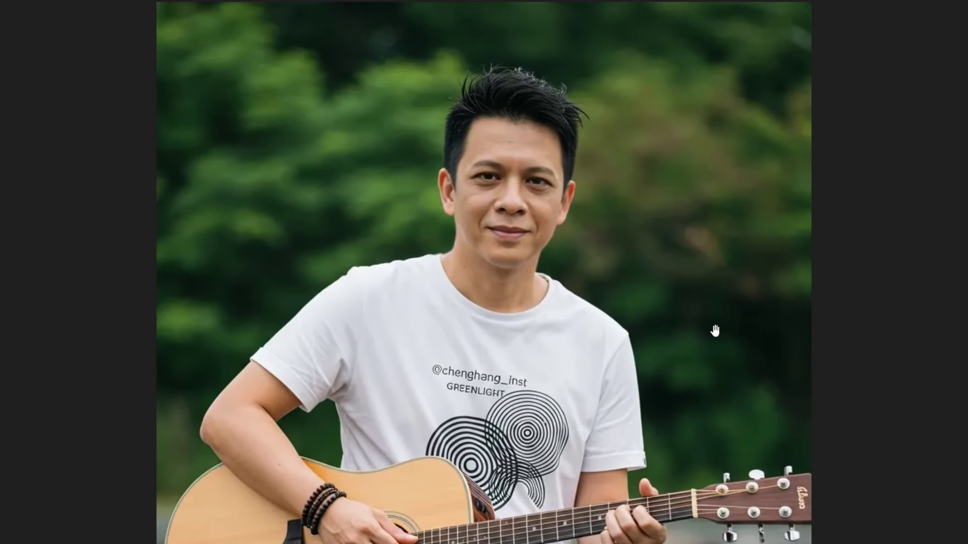
{"action": "scroll", "coordinate": [708, 313], "scroll_direction": "up", "scroll_amount": 3}
{"action": "scroll", "coordinate": [710, 324], "scroll_direction": "down", "scroll_amount": 8}
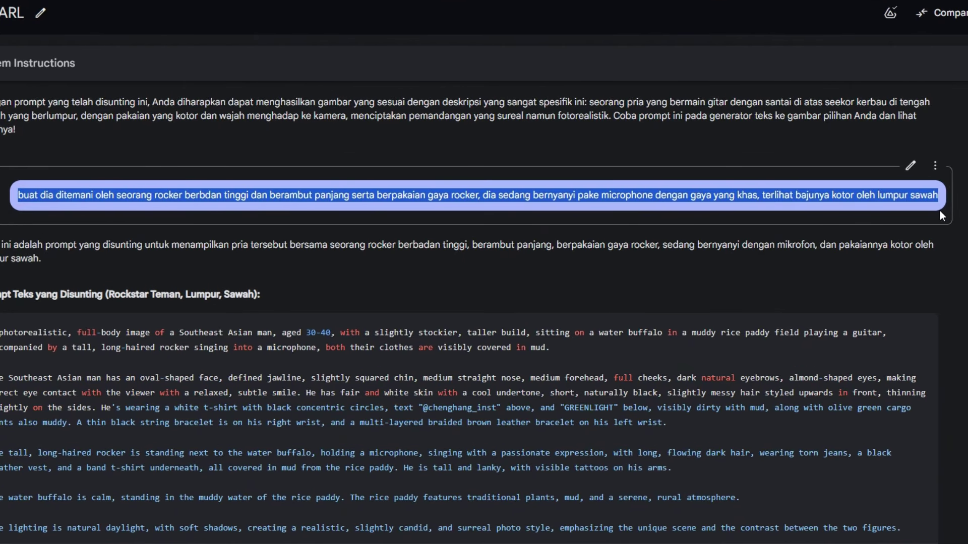
Review the requests in the PROMPT DDY conversation and copy the prompt under "Prompt Teks yang Disusun Ulang dan Lebih Singkat"
{"action": "left_click", "coordinate": [234, 193]}
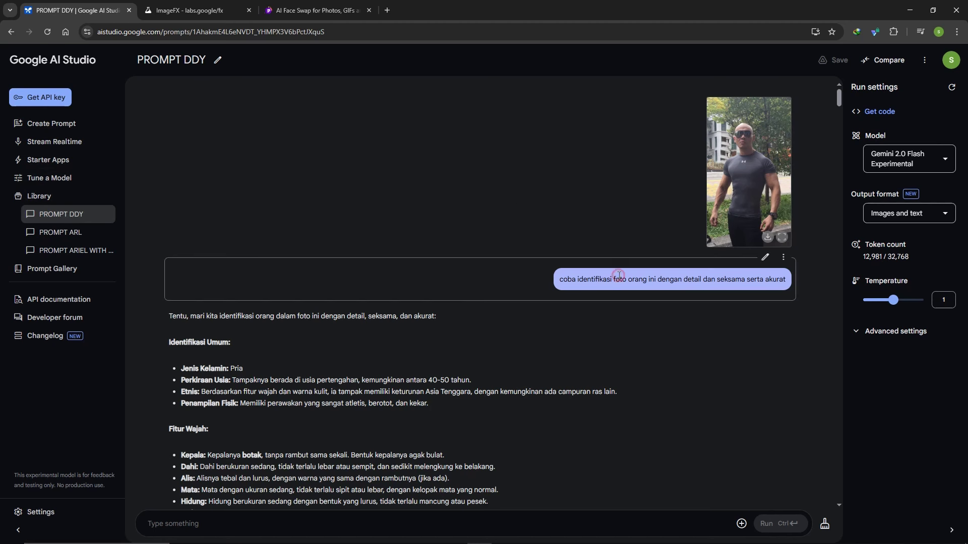
{"action": "scroll", "coordinate": [597, 276], "scroll_direction": "down", "scroll_amount": 15}
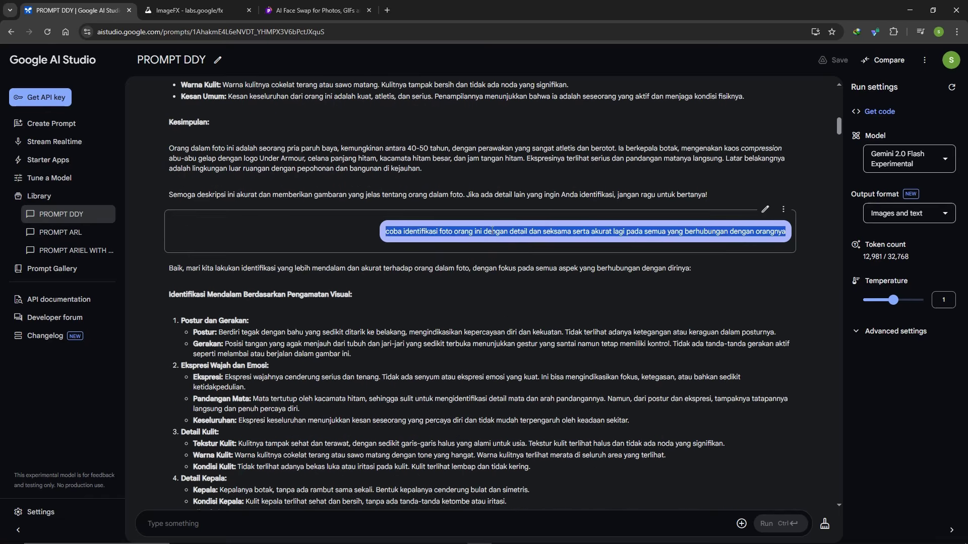
{"action": "scroll", "coordinate": [493, 232], "scroll_direction": "down", "scroll_amount": 15}
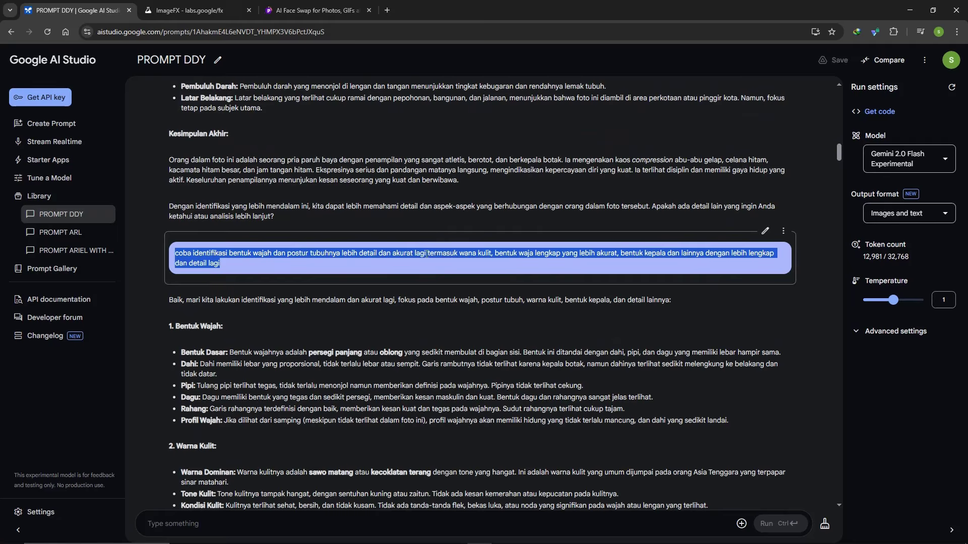
{"action": "scroll", "coordinate": [420, 257], "scroll_direction": "down", "scroll_amount": 10}
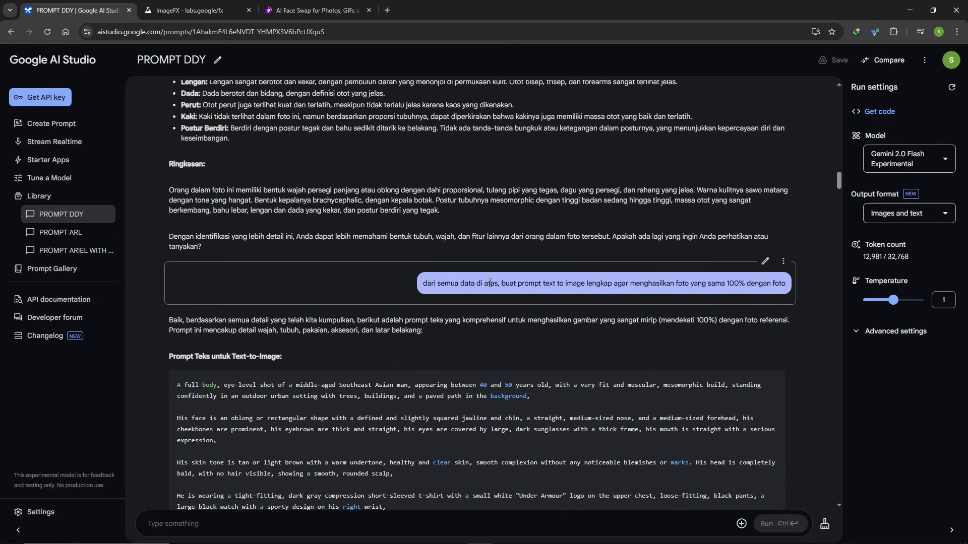
{"action": "scroll", "coordinate": [488, 269], "scroll_direction": "down", "scroll_amount": 10}
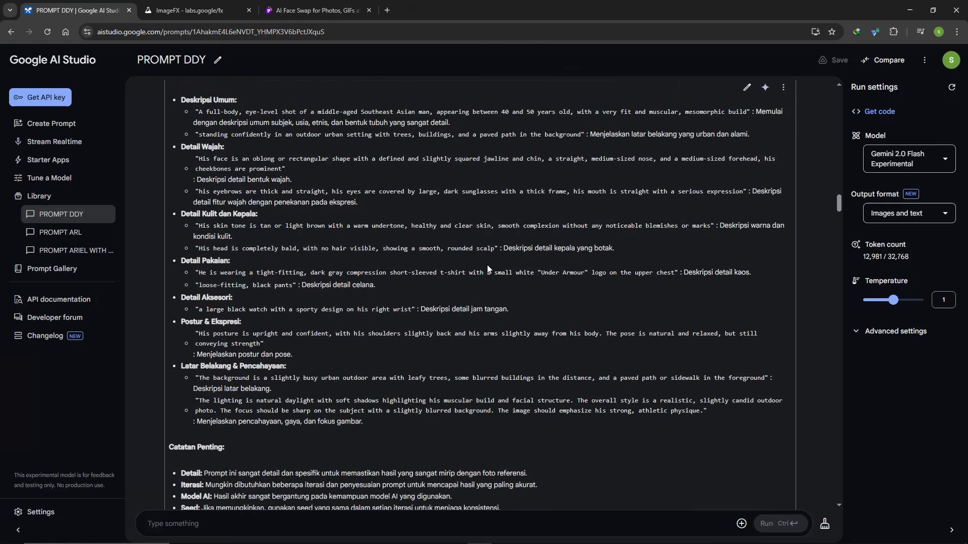
{"action": "scroll", "coordinate": [486, 264], "scroll_direction": "down", "scroll_amount": 7}
{"action": "triple_click", "coordinate": [435, 242]}
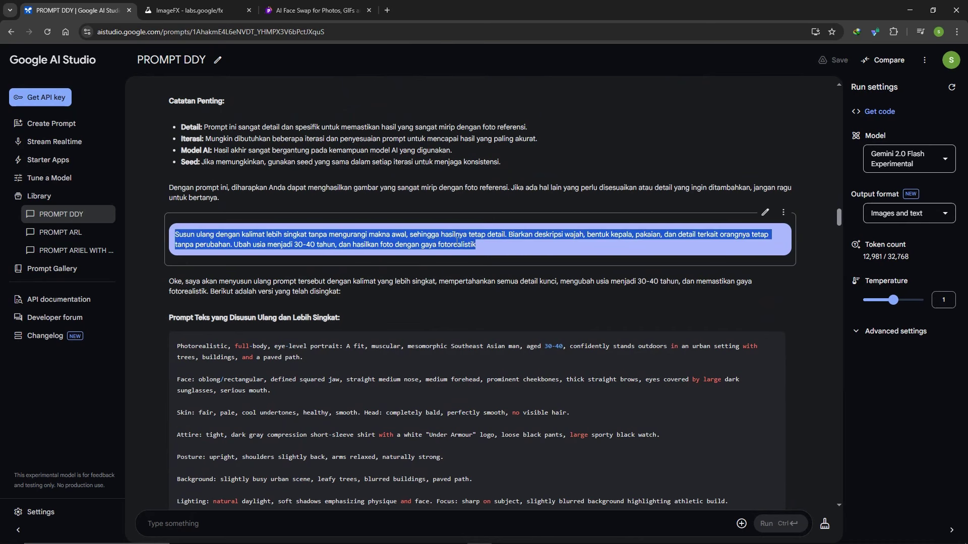
{"action": "scroll", "coordinate": [459, 244], "scroll_direction": "down", "scroll_amount": 2}
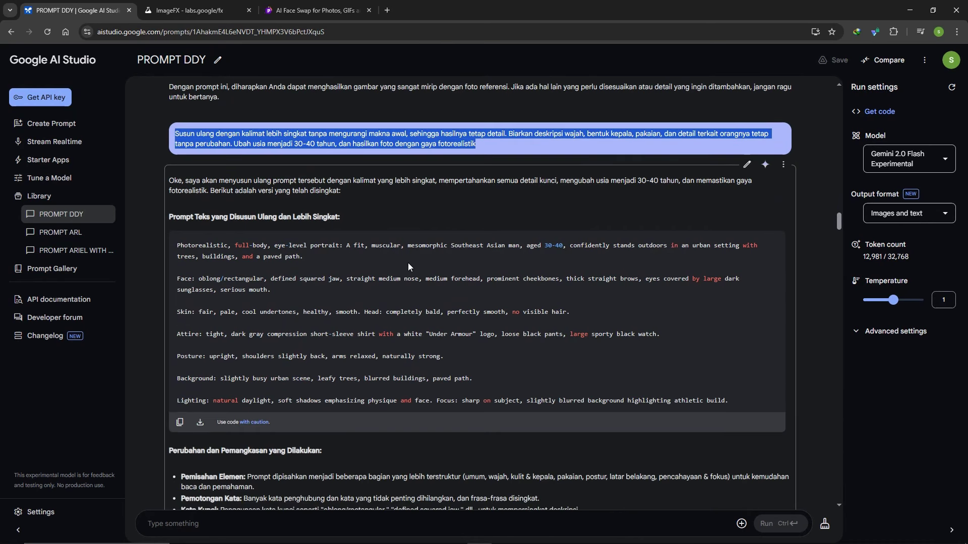
{"action": "left_click", "coordinate": [415, 267]}
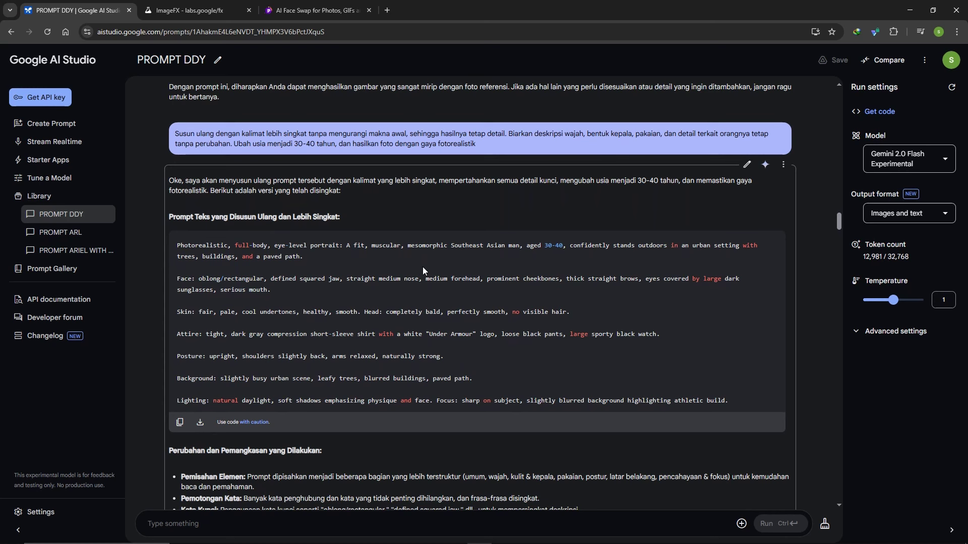
{"action": "left_click", "coordinate": [180, 422]}
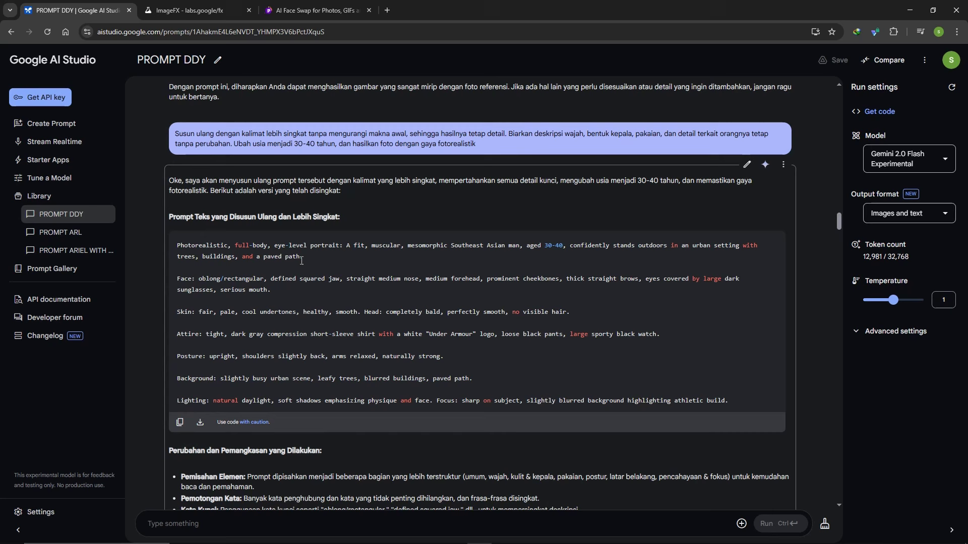
Paste the bald muscular man's prompt into ImageFX, set the aspect ratio to Mobile portrait (3:4), and generate the images
{"action": "left_click", "coordinate": [200, 11]}
{"action": "right_click", "coordinate": [190, 138]}
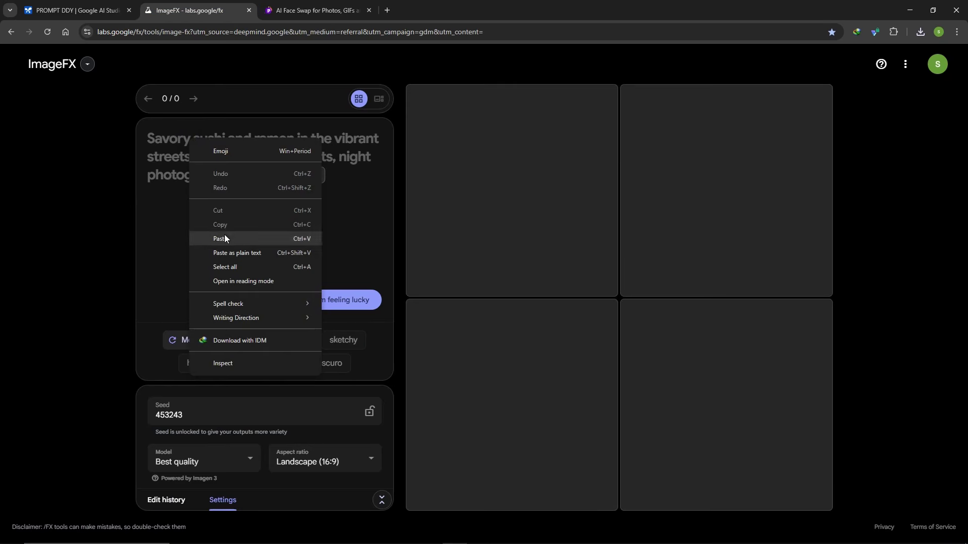
{"action": "left_click", "coordinate": [225, 235]}
{"action": "scroll", "coordinate": [262, 202], "scroll_direction": "up", "scroll_amount": 3}
{"action": "left_click", "coordinate": [327, 464]}
{"action": "left_click", "coordinate": [330, 430]}
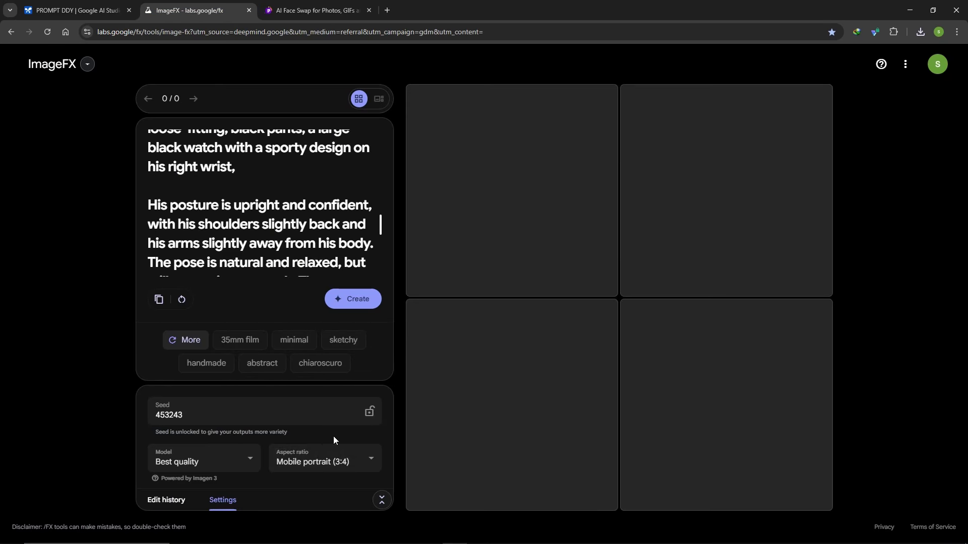
{"action": "left_click", "coordinate": [381, 499]}
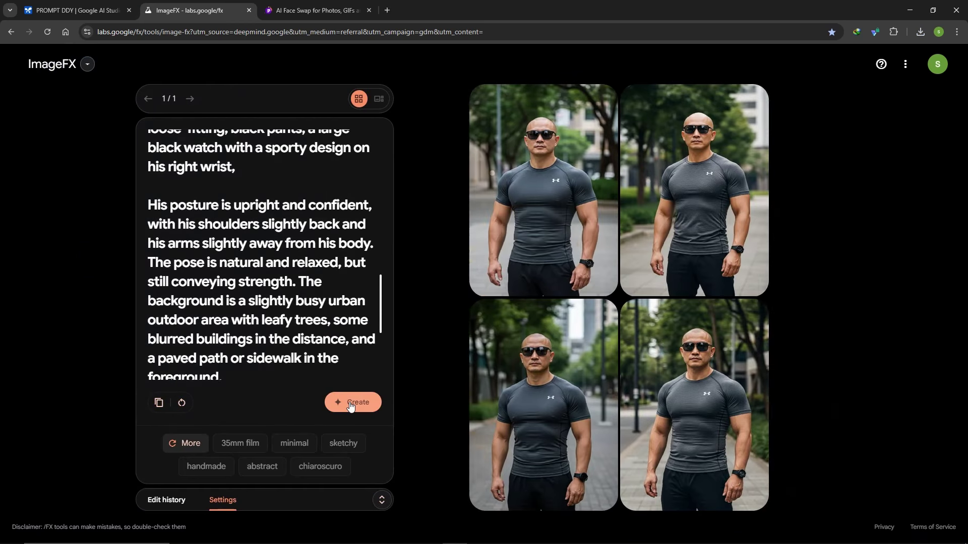
Enlarge the first image of the bald man in sunglasses and browse through the generated results
{"action": "left_click", "coordinate": [564, 219]}
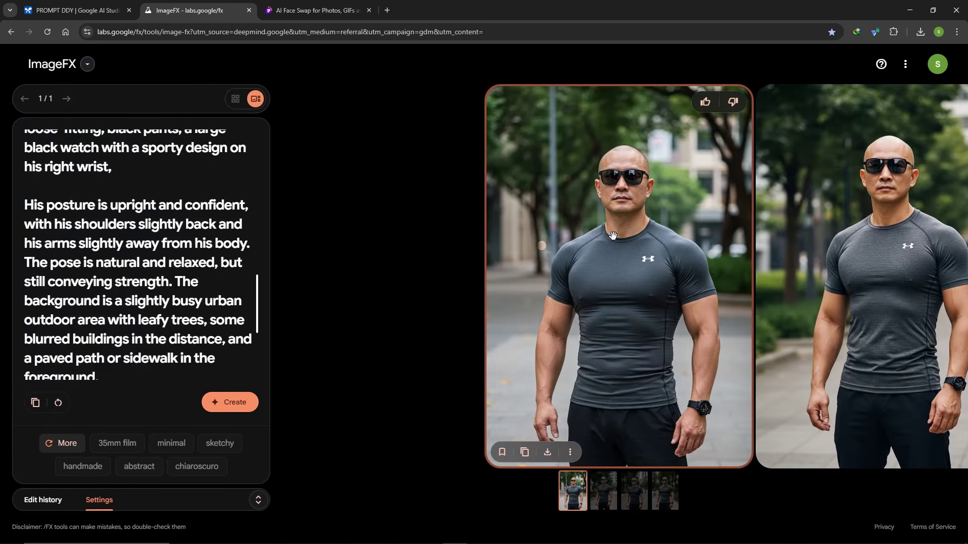
{"action": "key", "text": "Right"}
{"action": "key", "text": "Right"}
{"action": "key", "text": "Right"}
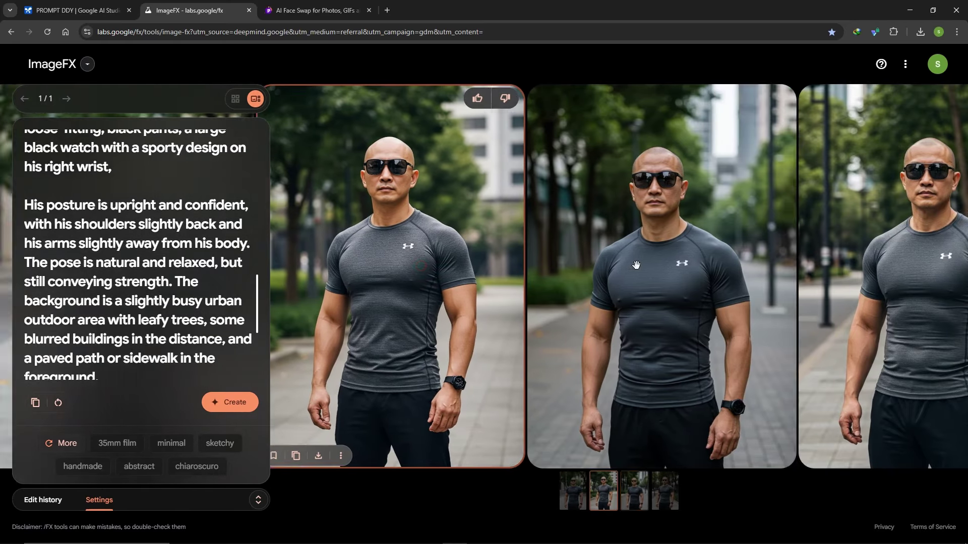
{"action": "key", "text": "Left"}
{"action": "key", "text": "Left"}
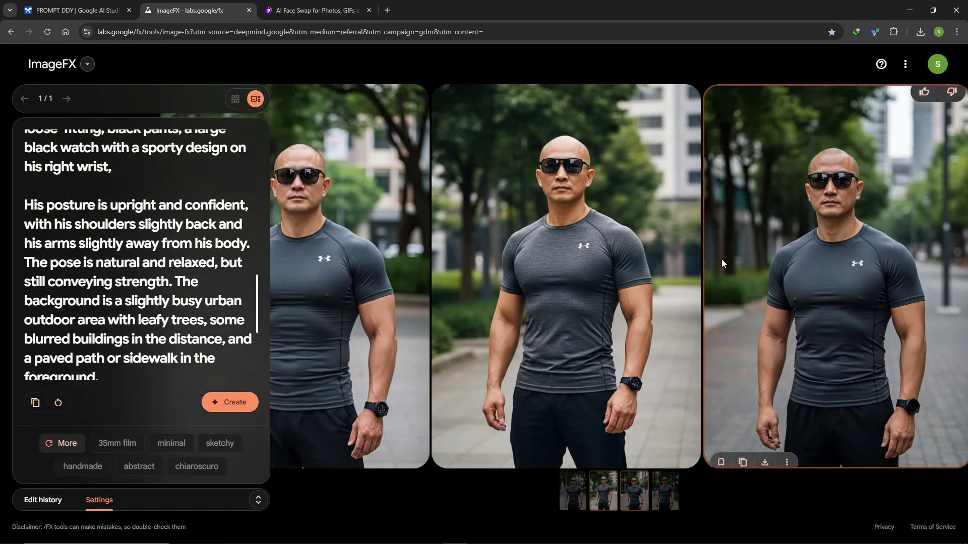
Download the second generated image and upload it to PixNova AI as the source image
{"action": "left_click", "coordinate": [547, 452]}
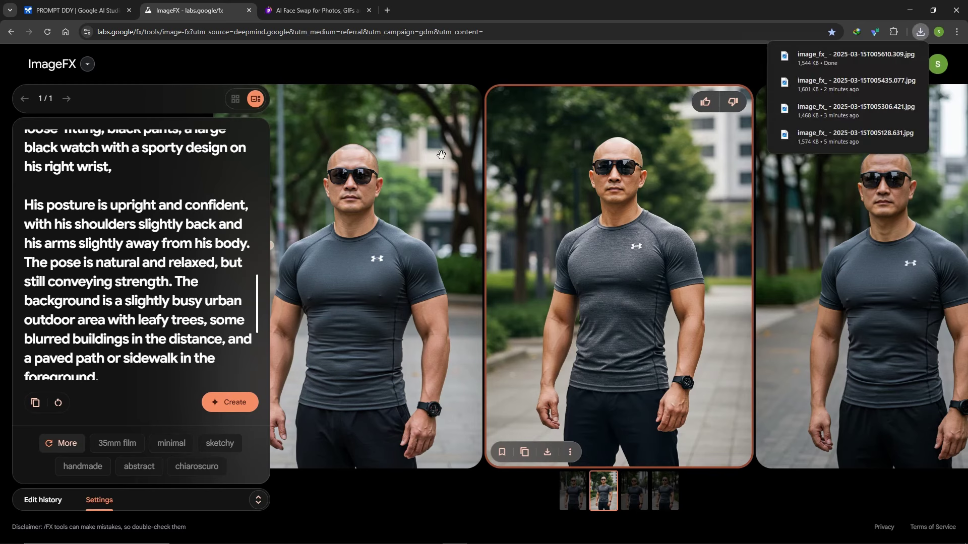
{"action": "left_click", "coordinate": [312, 11]}
{"action": "left_click", "coordinate": [359, 319]}
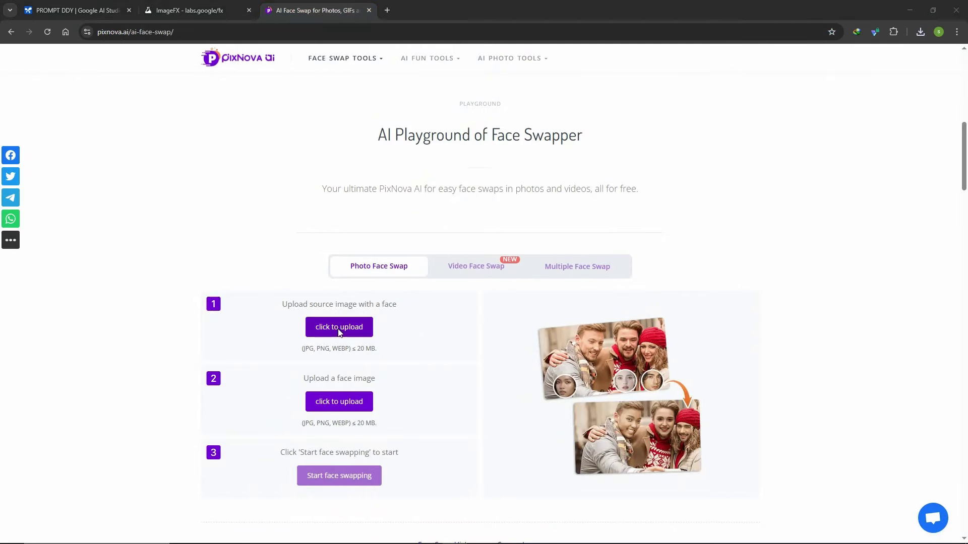
{"action": "left_click", "coordinate": [128, 84]}
{"action": "double_click", "coordinate": [128, 84]}
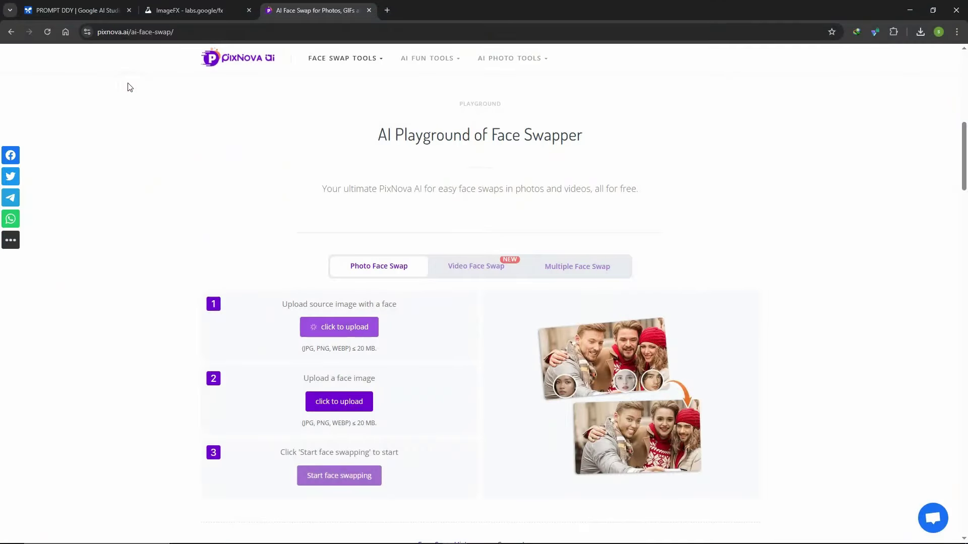
Upload DDY 1.jpg as the face image and start the face swap
{"action": "left_click", "coordinate": [316, 408]}
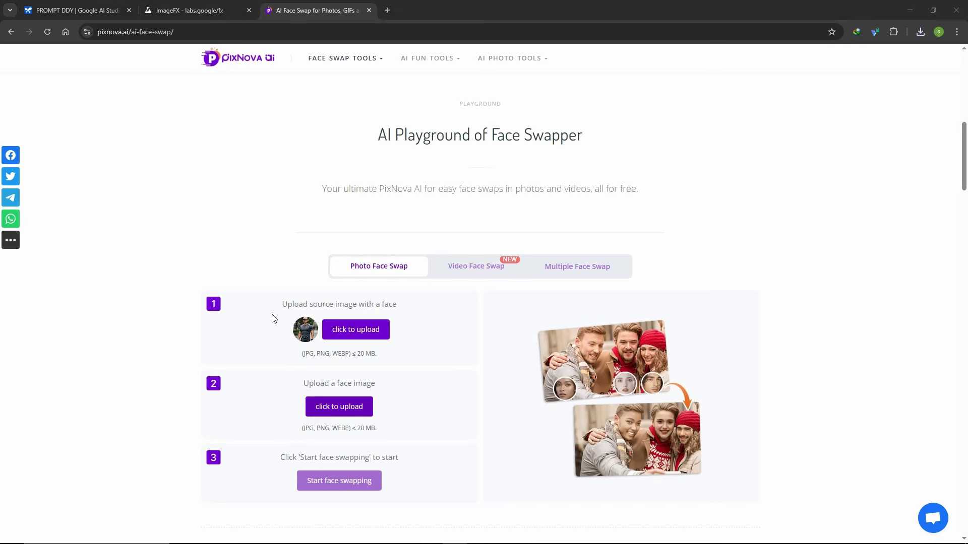
{"action": "left_click", "coordinate": [167, 83]}
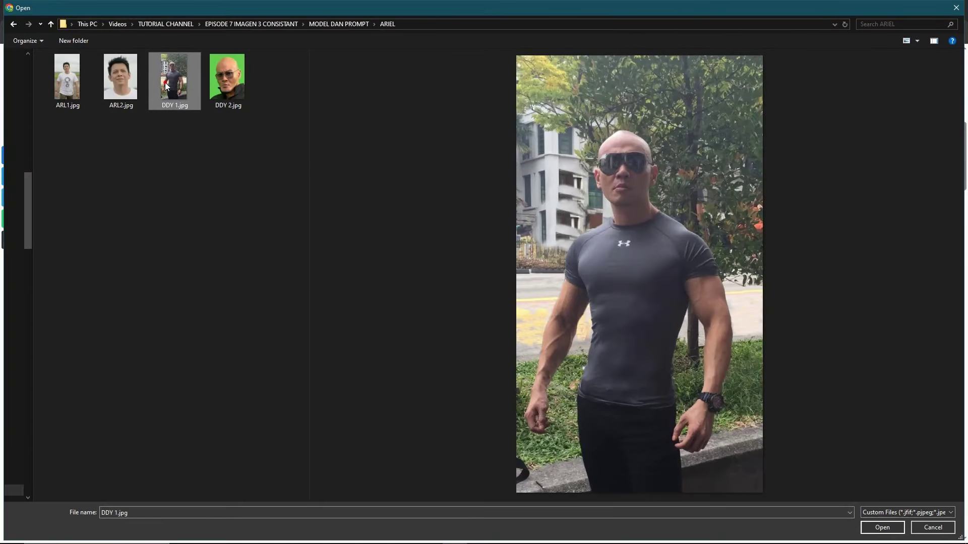
{"action": "double_click", "coordinate": [165, 82]}
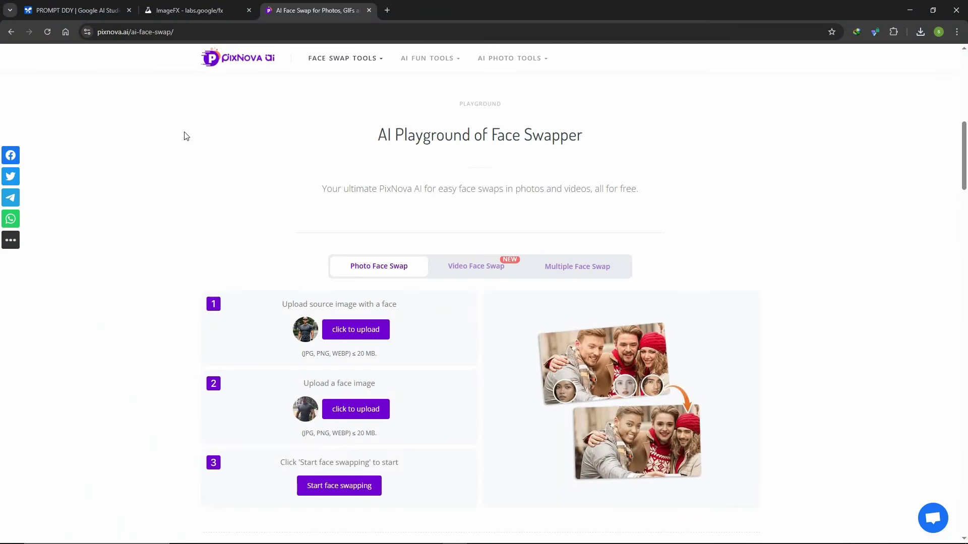
{"action": "left_click", "coordinate": [330, 484]}
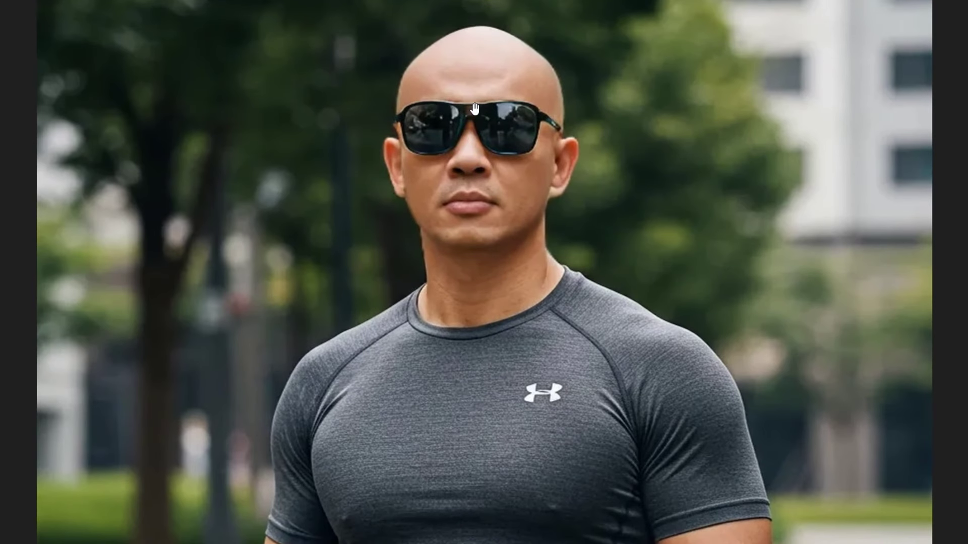
Inspect the face-swapped photo of the bald man from the face down to the hands and watch
{"action": "scroll", "coordinate": [480, 452], "scroll_direction": "down", "scroll_amount": 10}
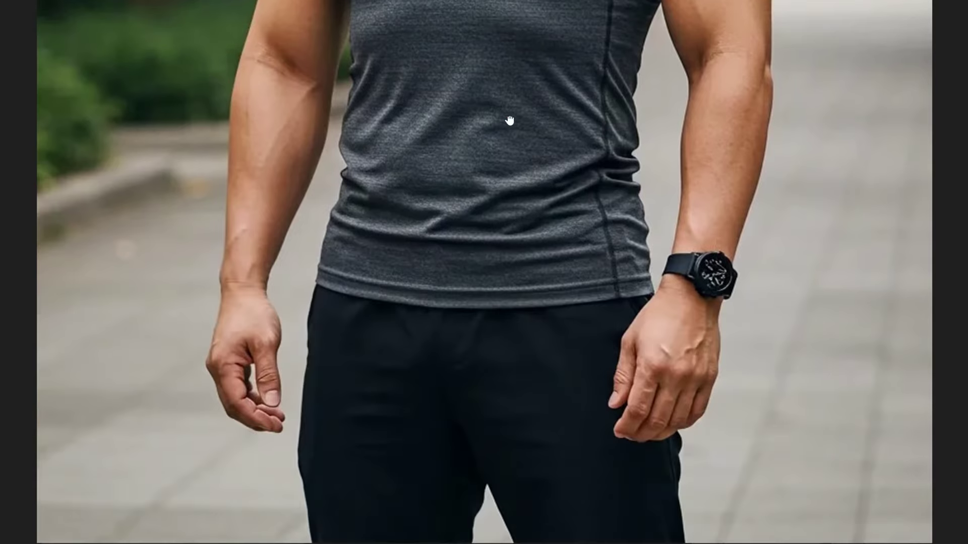
{"action": "scroll", "coordinate": [509, 120], "scroll_direction": "up", "scroll_amount": 10}
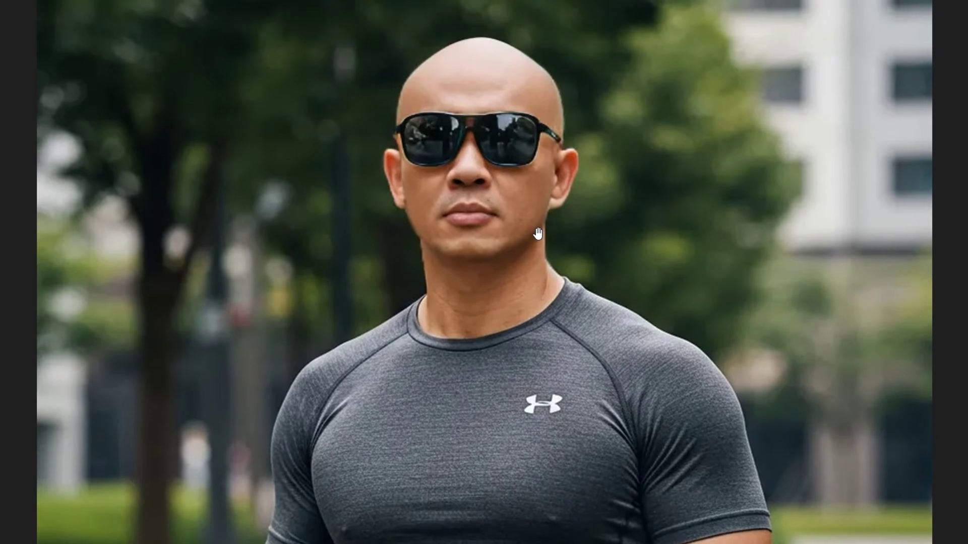
{"action": "left_click", "coordinate": [538, 235]}
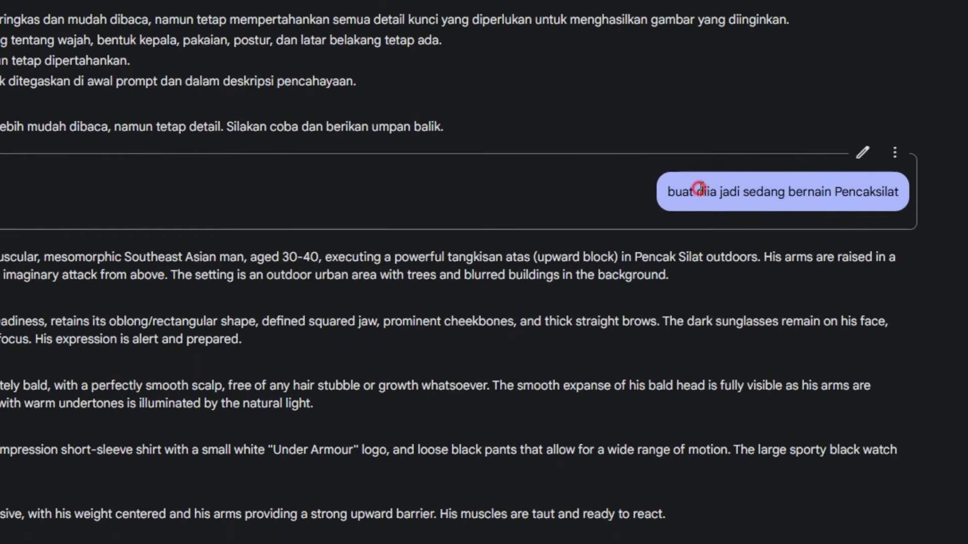
Highlight the Pencak Silat request in AI Studio, and look through the PROMPT ARIEL WITH DEDDY and PROMPT ARL conversations
{"action": "triple_click", "coordinate": [674, 189]}
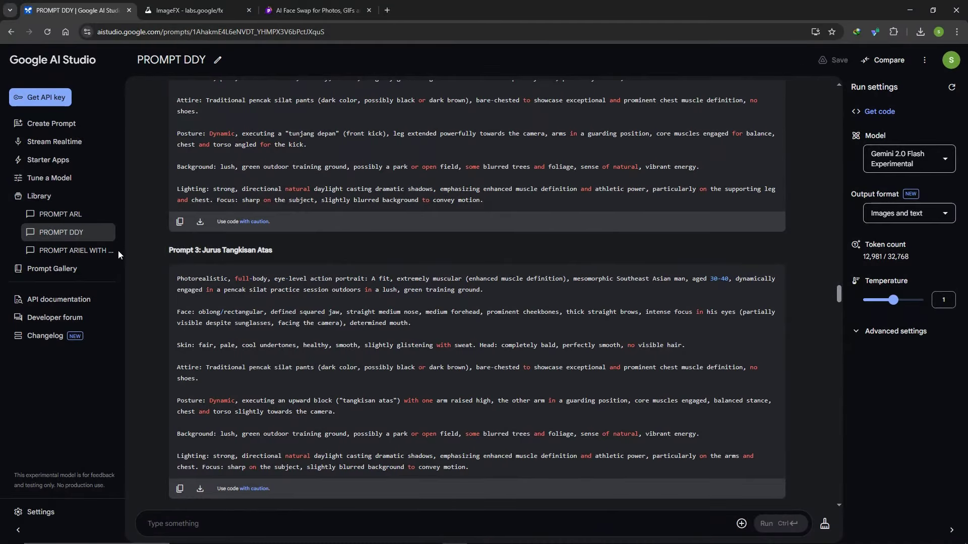
{"action": "left_click", "coordinate": [81, 255]}
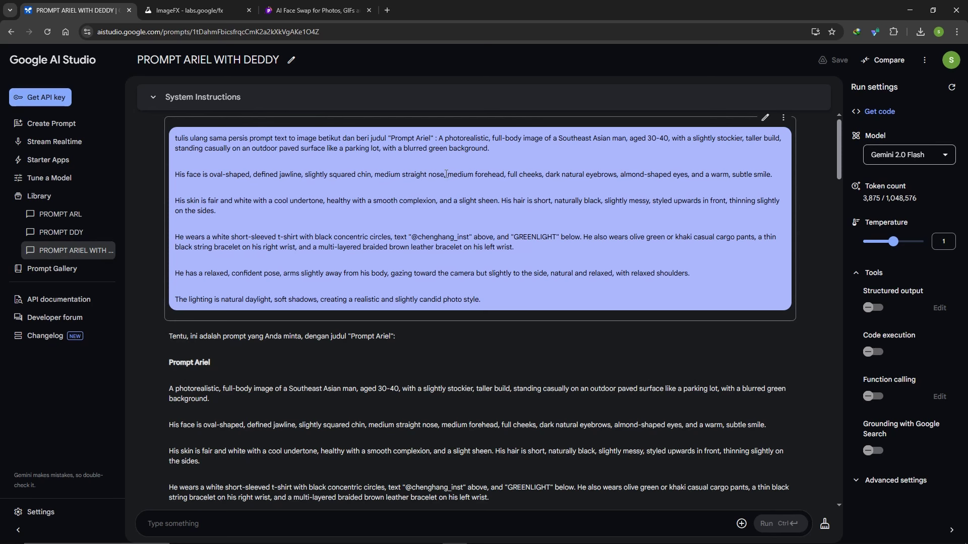
{"action": "left_click", "coordinate": [69, 220]}
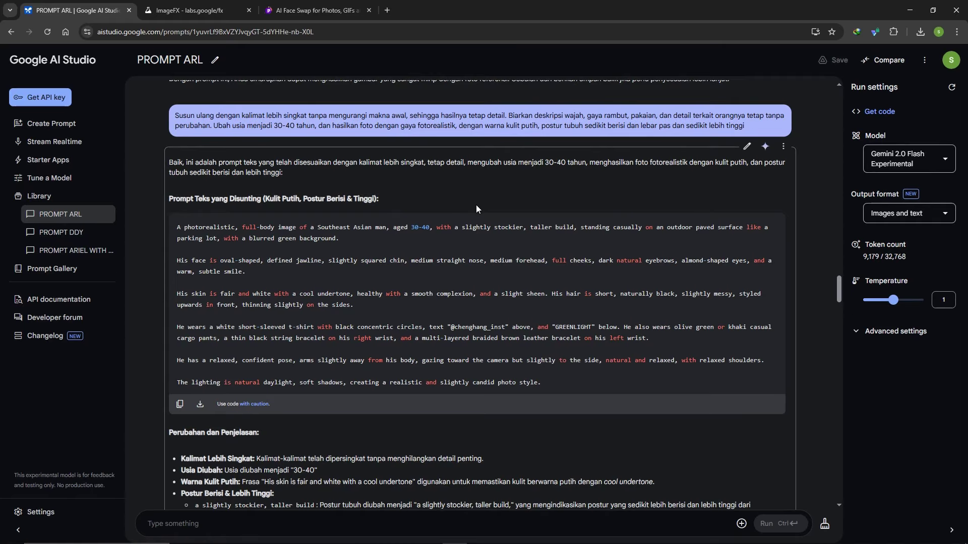
Copy the shortened prompt from PROMPT ARL, and highlight the "Prompt Ariel" rewrite request and its pasted description in PROMPT ARIEL WITH DEDDY
{"action": "left_click", "coordinate": [180, 404]}
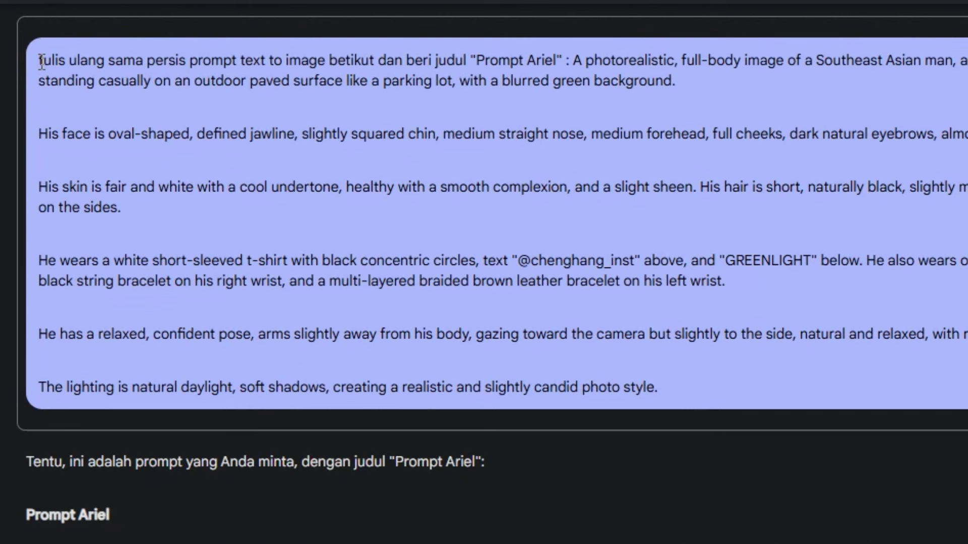
{"action": "left_click_drag", "start_coordinate": [175, 139], "coordinate": [244, 143]}
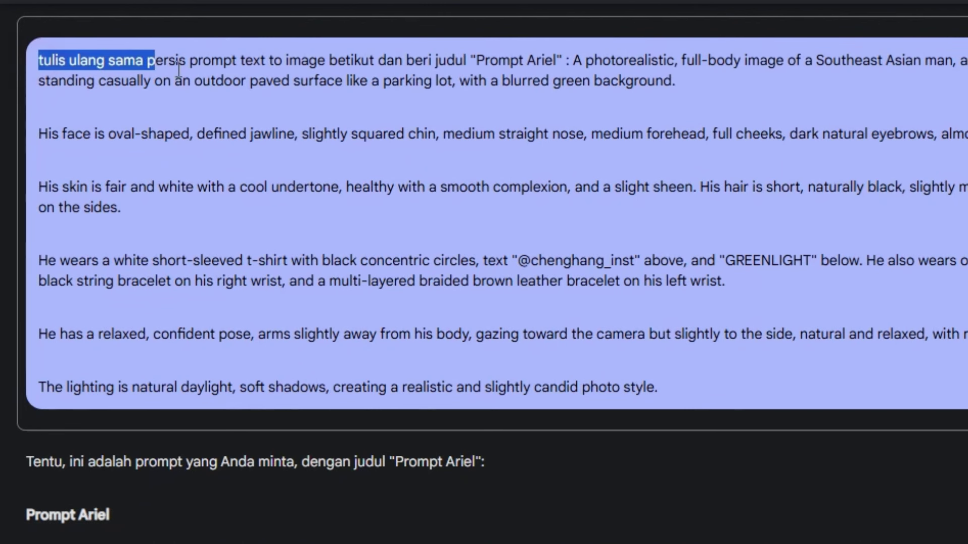
{"action": "left_click_drag", "start_coordinate": [179, 69], "coordinate": [560, 64]}
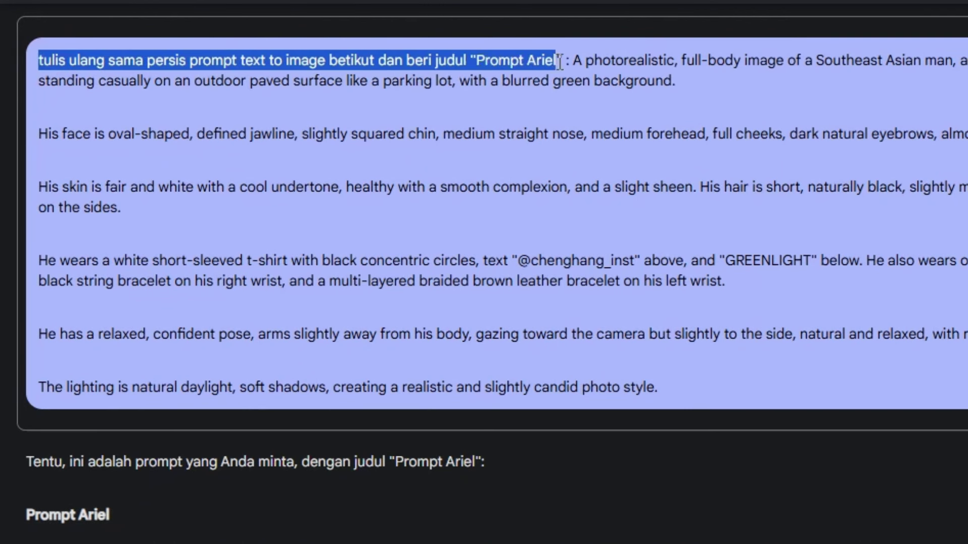
{"action": "left_click", "coordinate": [499, 60]}
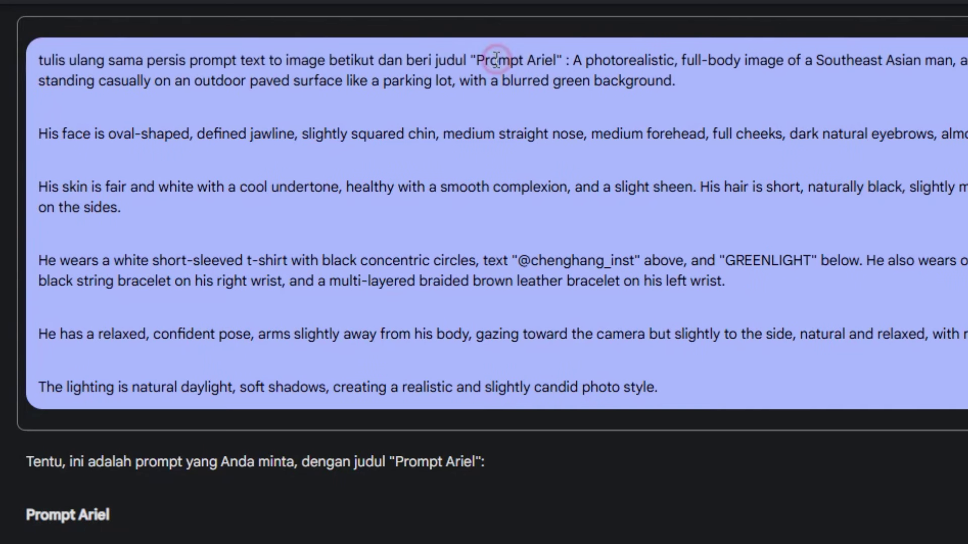
{"action": "left_click_drag", "start_coordinate": [473, 60], "coordinate": [560, 64]}
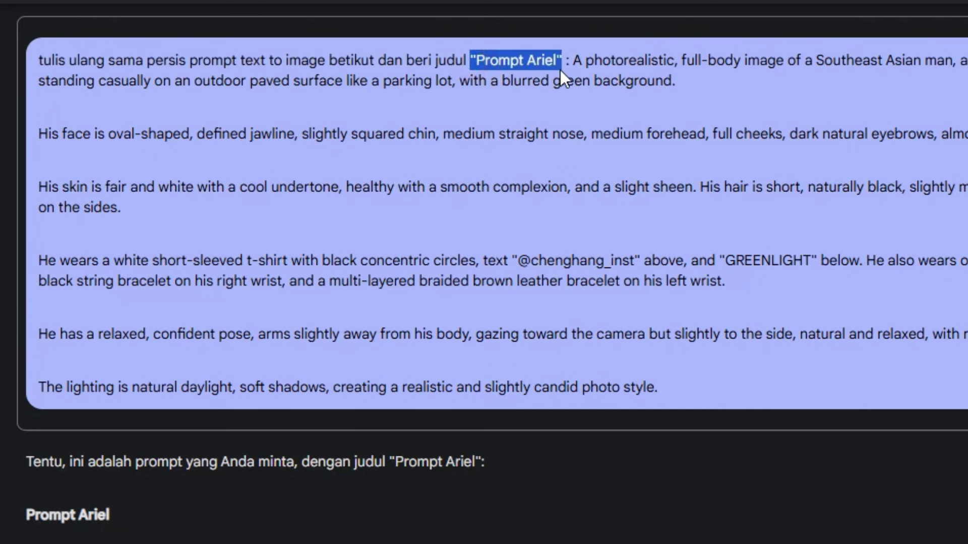
{"action": "left_click", "coordinate": [283, 62]}
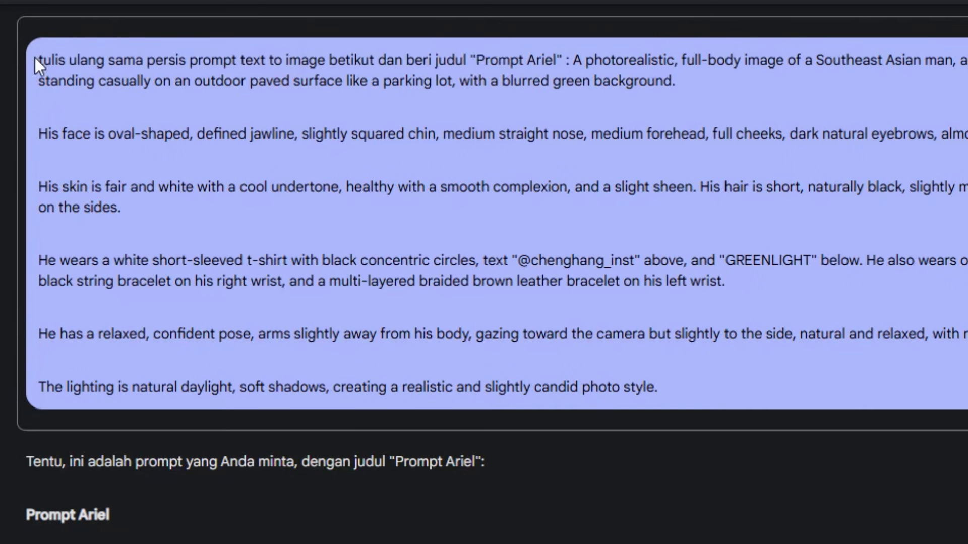
{"action": "left_click_drag", "start_coordinate": [36, 59], "coordinate": [671, 377]}
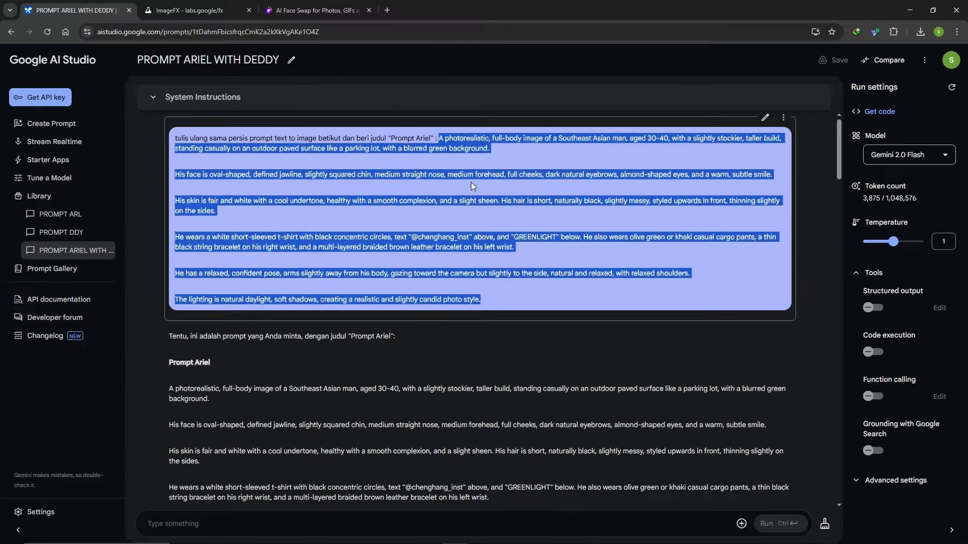
Highlight the "Prompt Ariel" title and the full description below it in Gemini's reply
{"action": "left_click", "coordinate": [57, 179]}
{"action": "scroll", "coordinate": [57, 179], "scroll_direction": "down", "scroll_amount": 3}
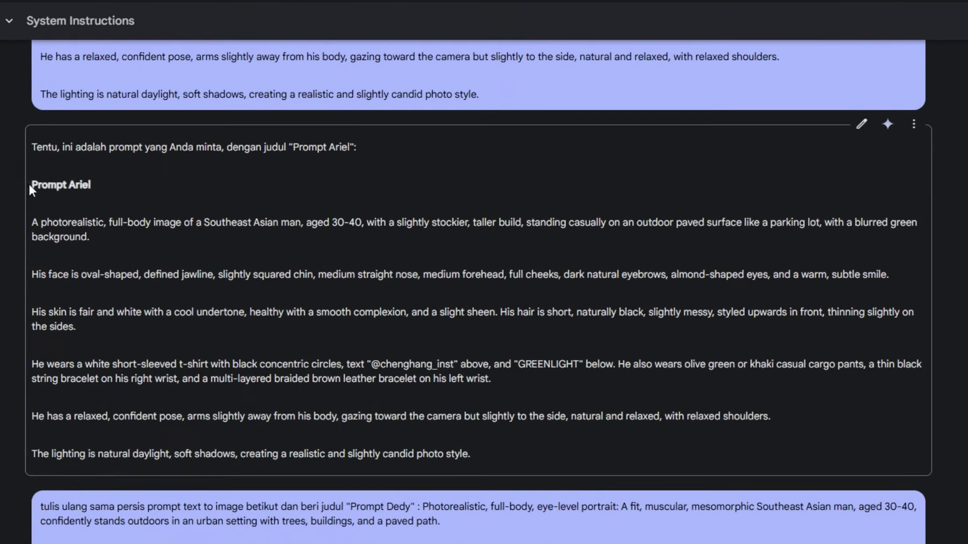
{"action": "left_click_drag", "start_coordinate": [168, 211], "coordinate": [209, 210]}
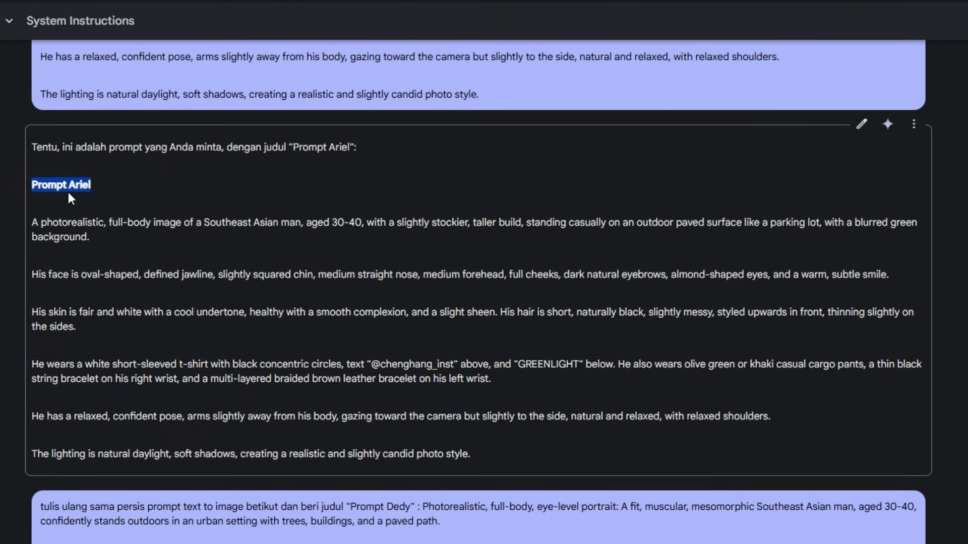
{"action": "left_click_drag", "start_coordinate": [31, 222], "coordinate": [498, 451]}
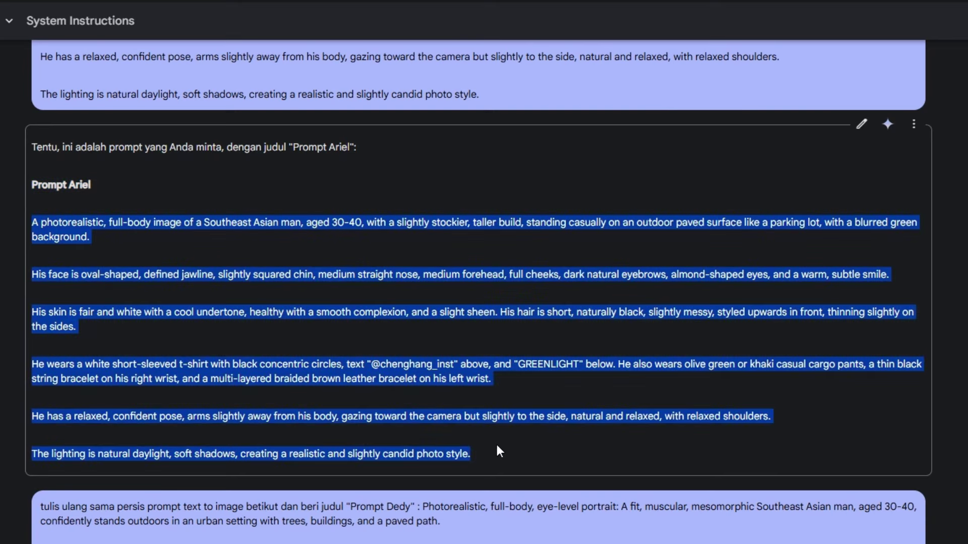
{"action": "left_click", "coordinate": [42, 180]}
Highlight the "Prompt Dedy" rewrite request with its pasted description, and the matching "Prompt Dedy" text in Gemini's reply
{"action": "scroll", "coordinate": [375, 188], "scroll_direction": "down", "scroll_amount": 2}
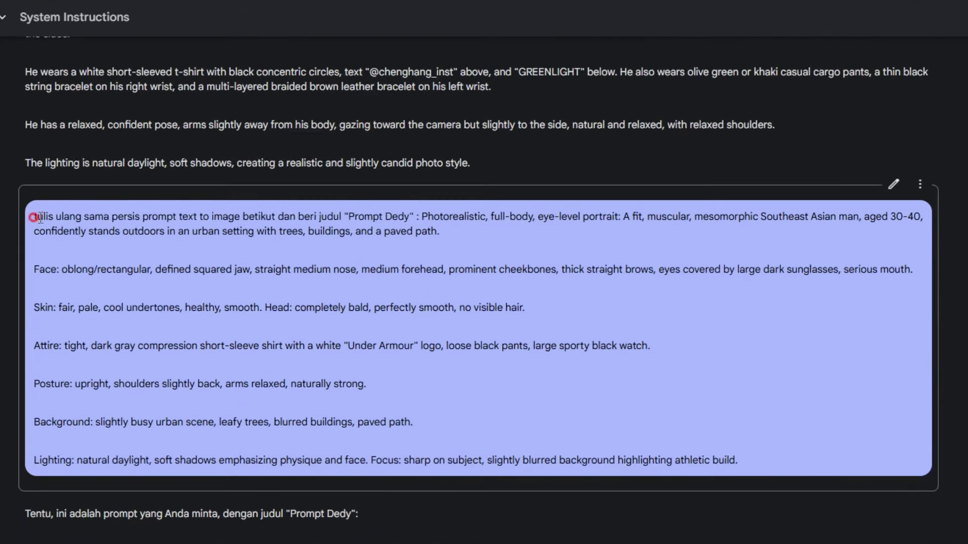
{"action": "left_click_drag", "start_coordinate": [174, 235], "coordinate": [441, 233]}
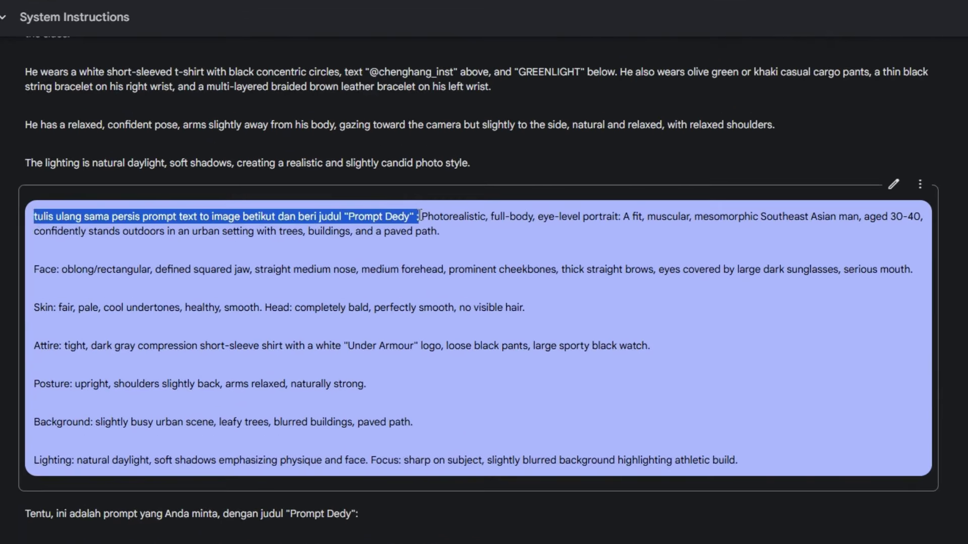
{"action": "left_click", "coordinate": [379, 210]}
{"action": "left_click_drag", "start_coordinate": [345, 216], "coordinate": [739, 461]}
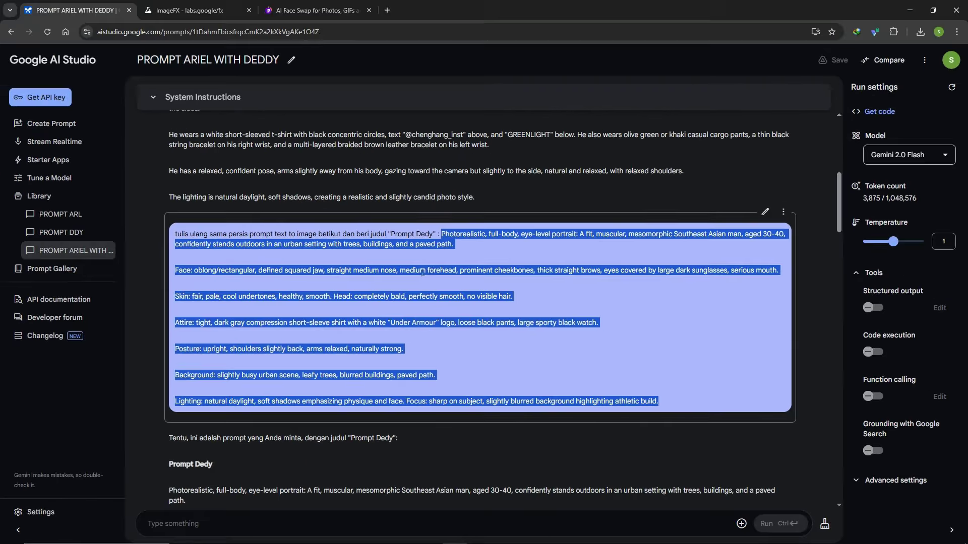
{"action": "scroll", "coordinate": [423, 273], "scroll_direction": "down", "scroll_amount": 6}
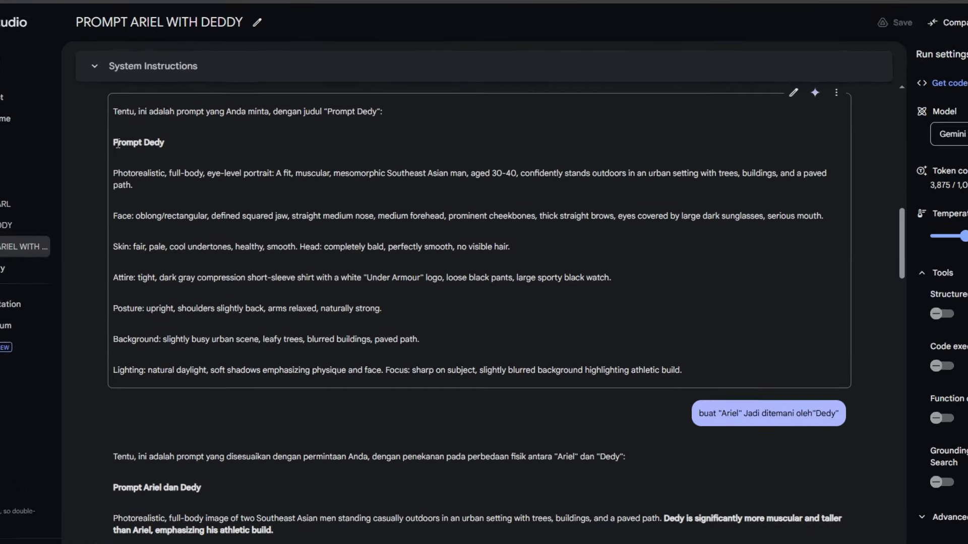
{"action": "left_click_drag", "start_coordinate": [115, 144], "coordinate": [694, 383]}
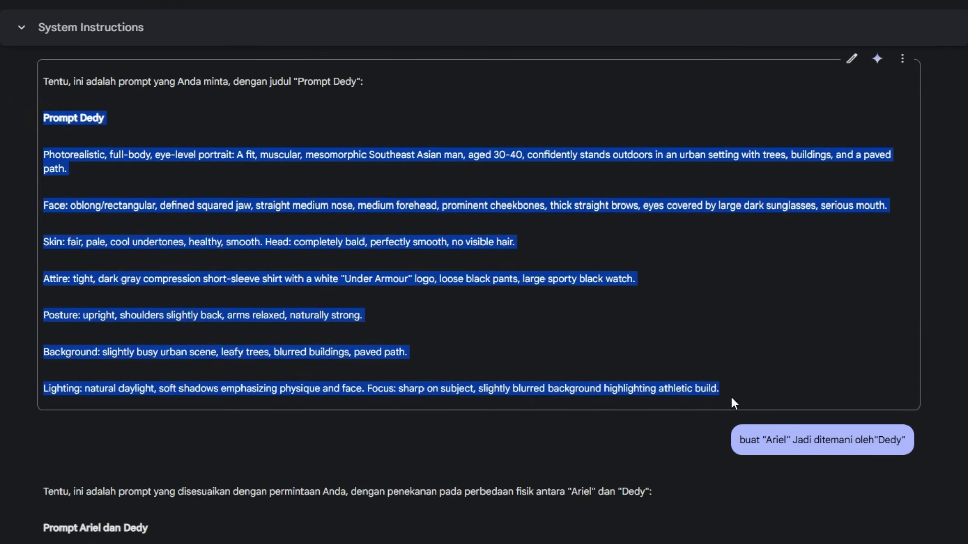
{"action": "left_click", "coordinate": [493, 231]}
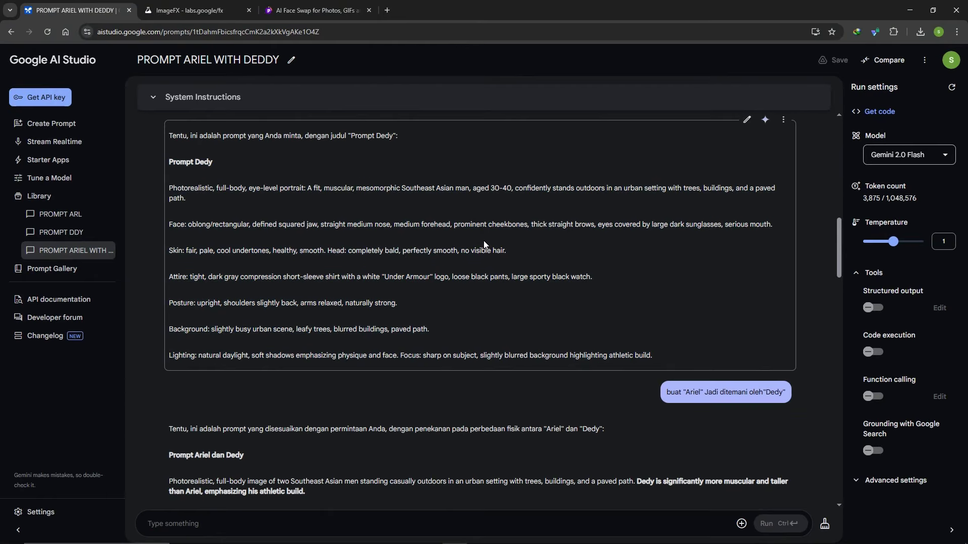
Highlight the request buat "Ariel" Jadi ditemani oleh"Dedy" and the combined "Prompt Ariel dan Dedy" in the reply
{"action": "scroll", "coordinate": [484, 245], "scroll_direction": "down", "scroll_amount": 3}
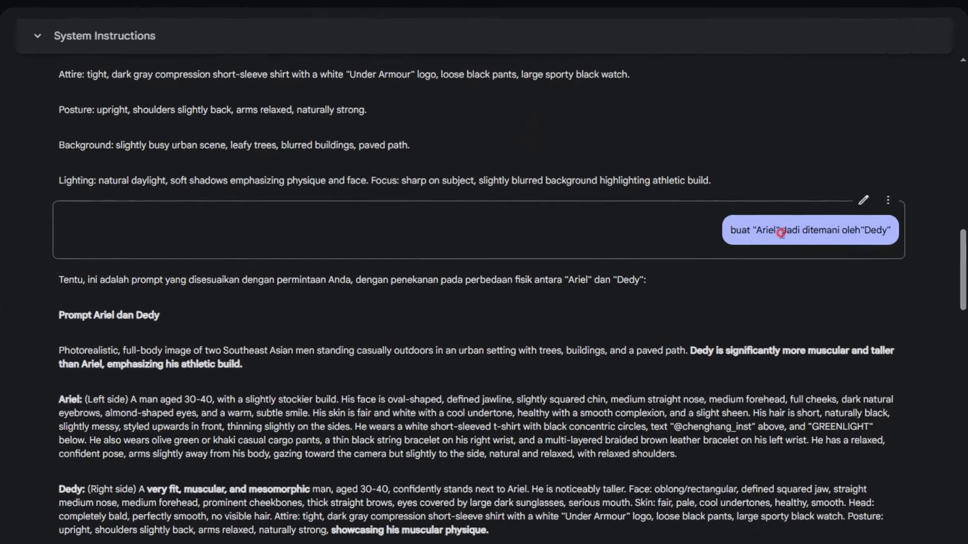
{"action": "triple_click", "coordinate": [705, 243]}
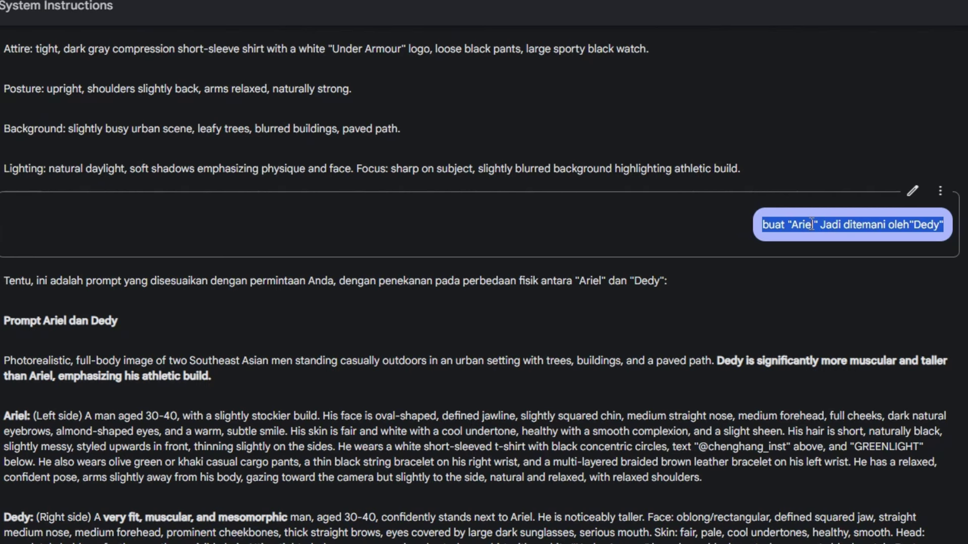
{"action": "left_click", "coordinate": [811, 224]}
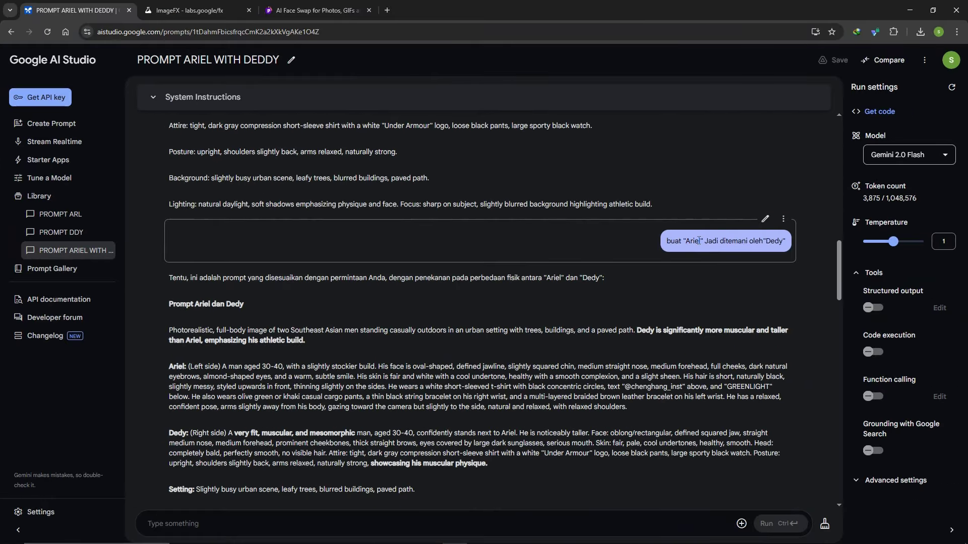
{"action": "scroll", "coordinate": [699, 240], "scroll_direction": "down", "scroll_amount": 2}
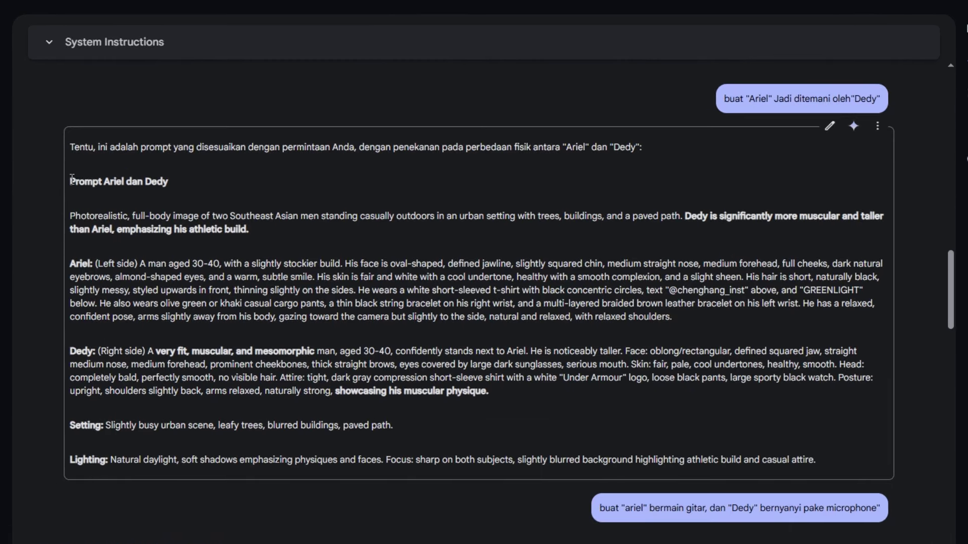
{"action": "left_click_drag", "start_coordinate": [172, 202], "coordinate": [835, 460]}
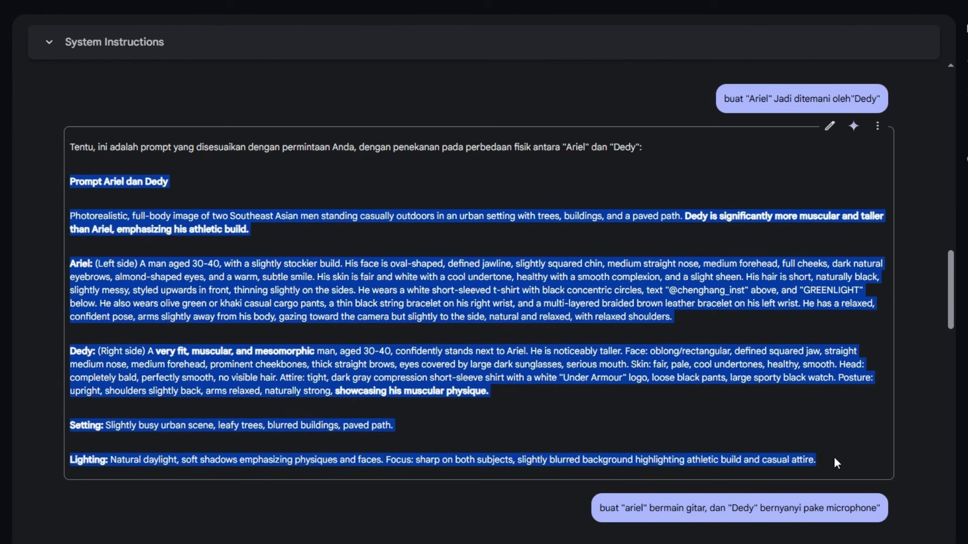
{"action": "left_click", "coordinate": [405, 287]}
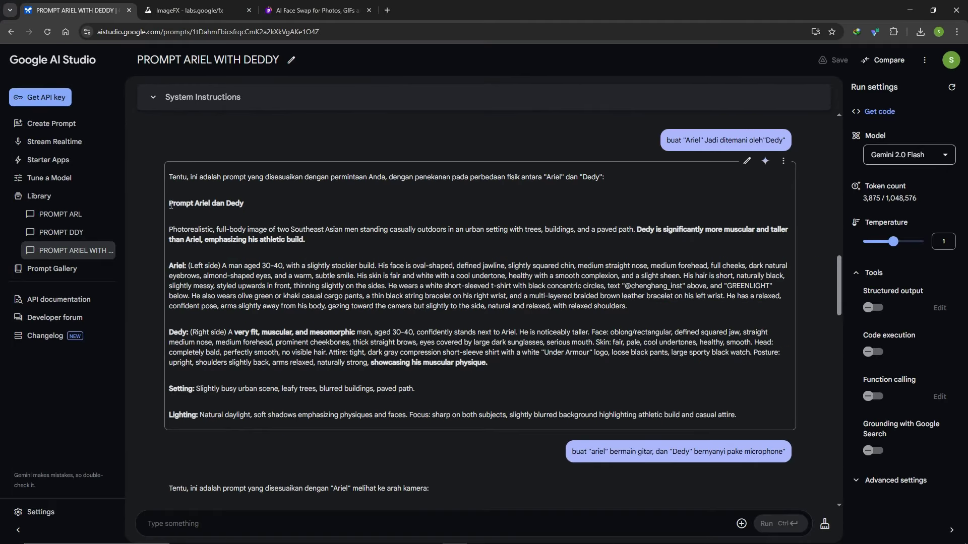
Copy the body of "Prompt Ariel dan Dedy" into ImageFX in place of the existing prompt, and generate the images
{"action": "left_click_drag", "start_coordinate": [170, 229], "coordinate": [721, 408]}
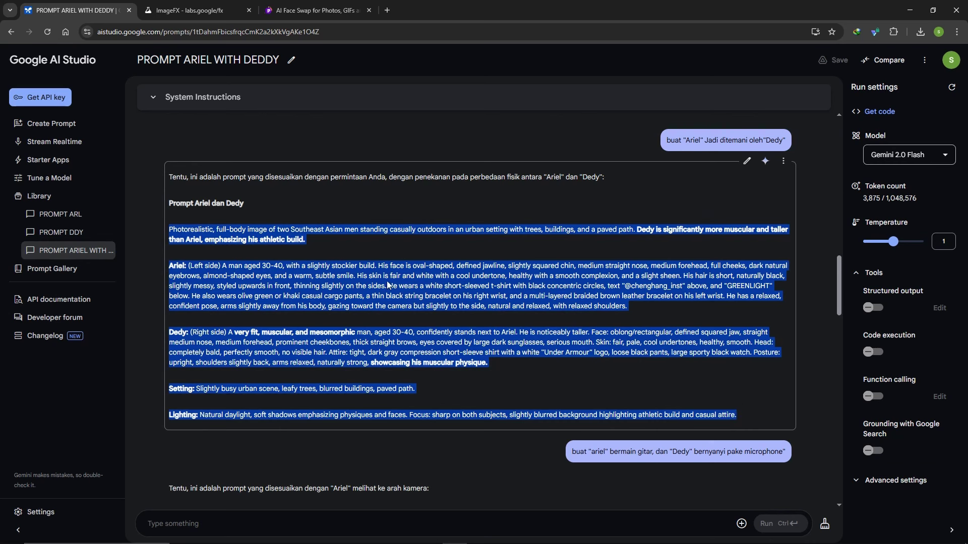
{"action": "right_click", "coordinate": [430, 302]}
{"action": "left_click", "coordinate": [441, 308]}
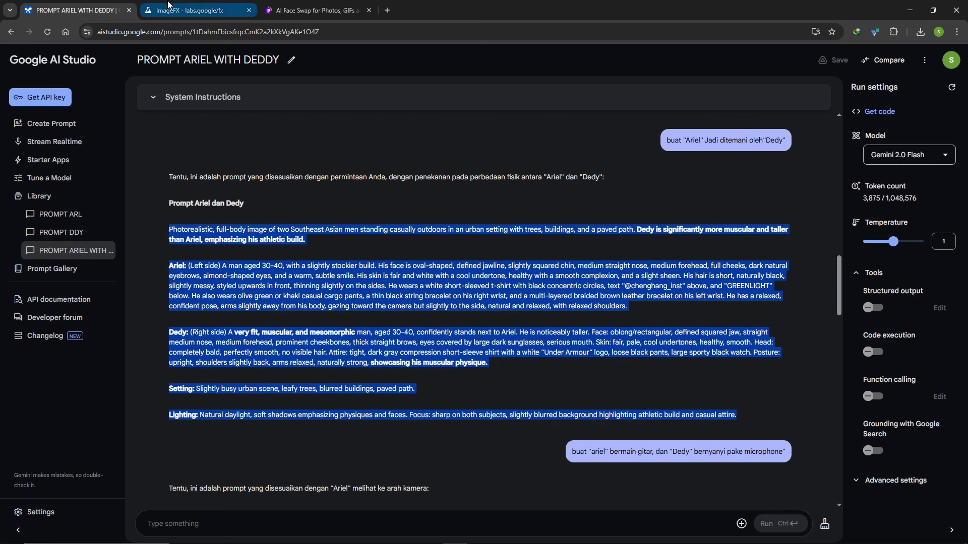
{"action": "left_click", "coordinate": [184, 11]}
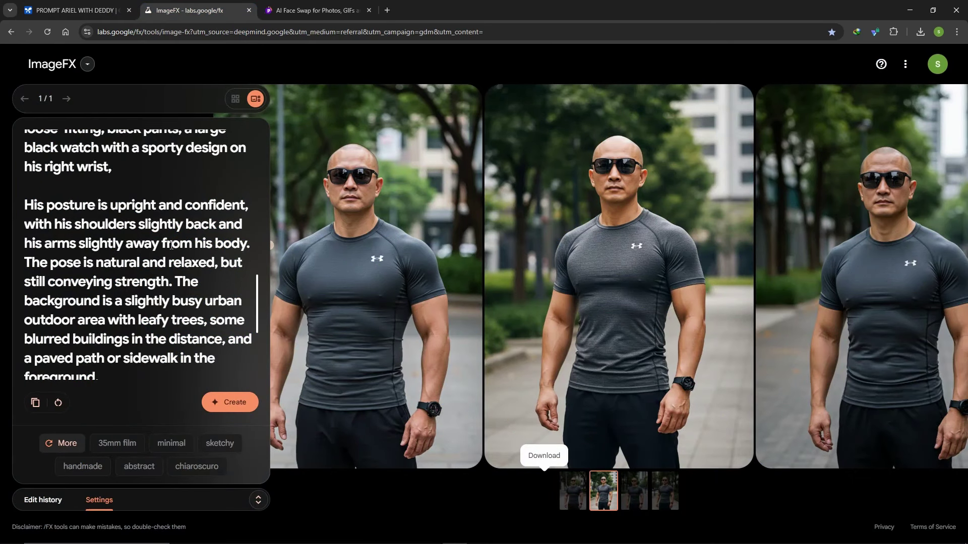
{"action": "left_click", "coordinate": [58, 402]}
{"action": "key", "text": "ctrl+v"}
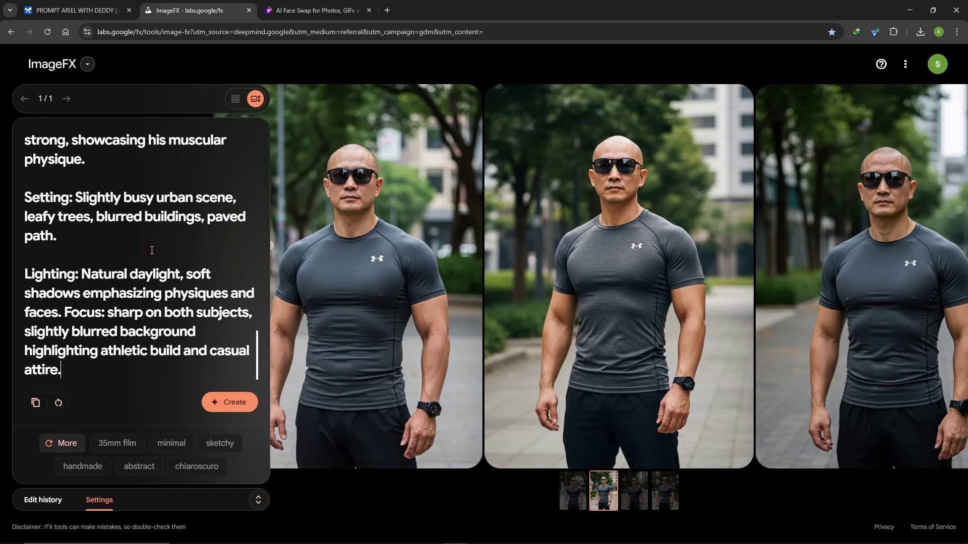
{"action": "left_click", "coordinate": [258, 499]}
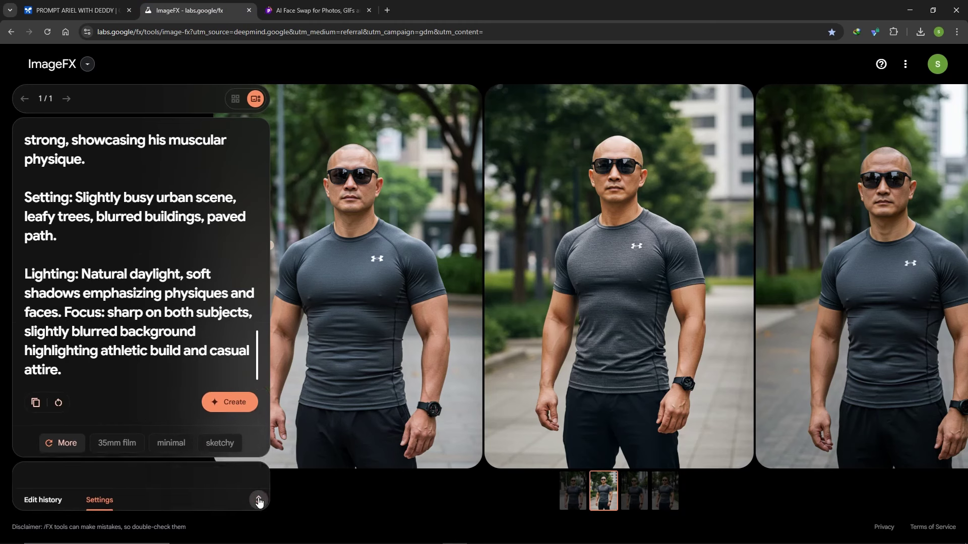
{"action": "left_click", "coordinate": [222, 401]}
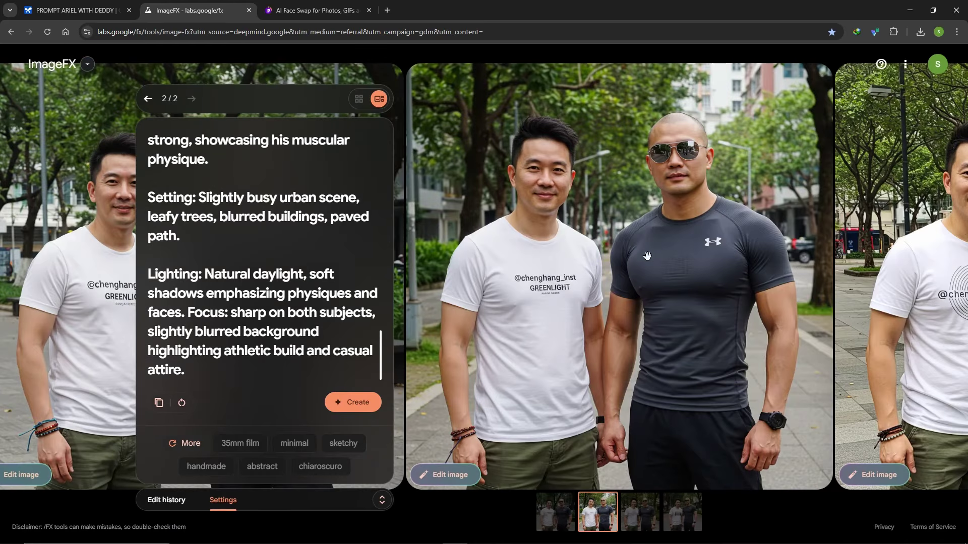
Look through the generated photos of the two men and download the fourth one
{"action": "mouse_move", "coordinate": [643, 286]}
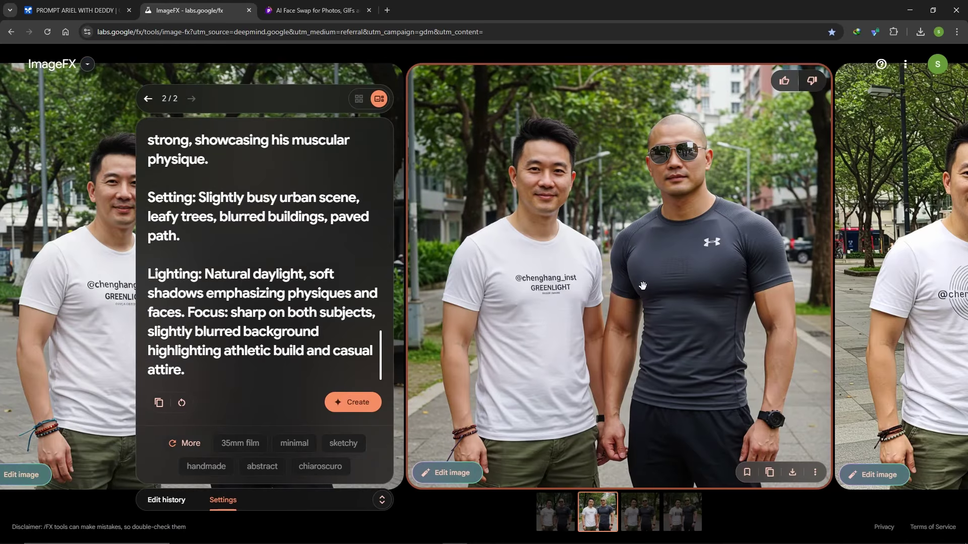
{"action": "scroll", "coordinate": [588, 288], "scroll_direction": "right", "scroll_amount": 2}
{"action": "scroll", "coordinate": [721, 232], "scroll_direction": "left", "scroll_amount": 2}
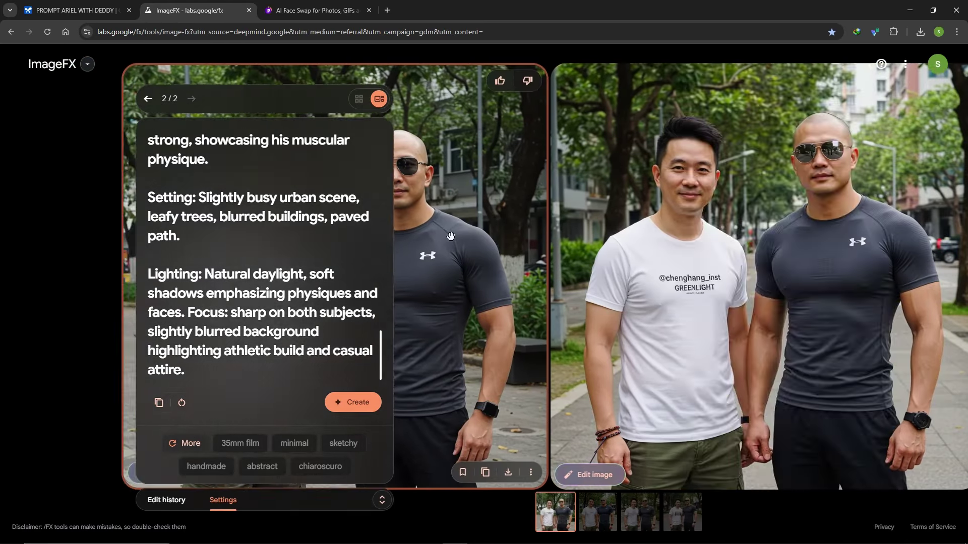
{"action": "scroll", "coordinate": [719, 228], "scroll_direction": "right", "scroll_amount": 3}
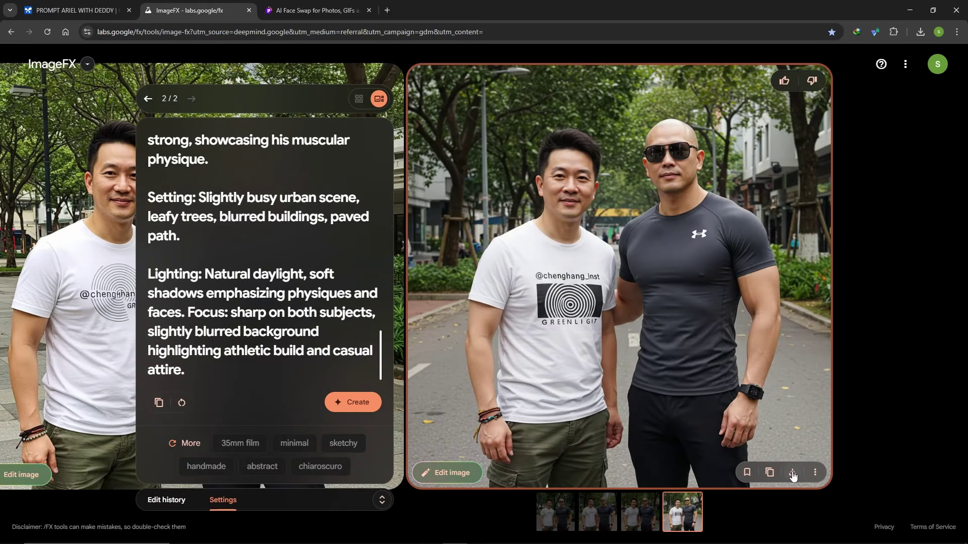
{"action": "left_click", "coordinate": [792, 474]}
{"action": "left_click_drag", "start_coordinate": [568, 246], "coordinate": [737, 252]}
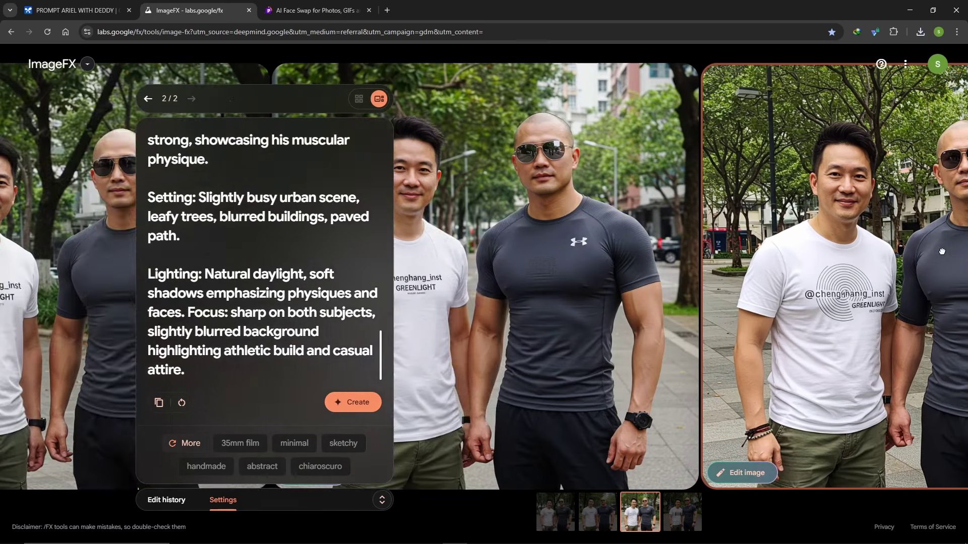
{"action": "scroll", "coordinate": [642, 256], "scroll_direction": "left", "scroll_amount": 2}
{"action": "scroll", "coordinate": [641, 255], "scroll_direction": "left", "scroll_amount": 2}
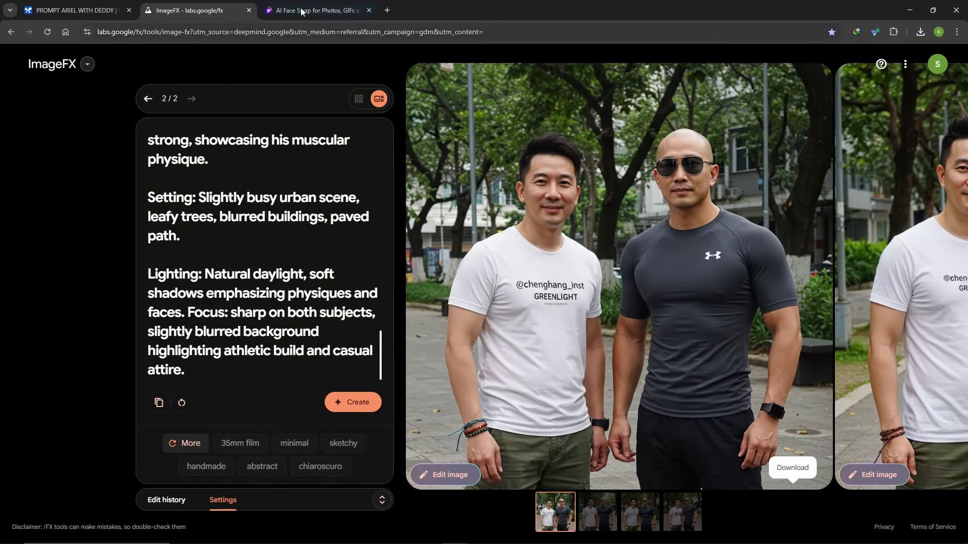
Switch to PixNova AI and open its Multiple Face Swap tool
{"action": "left_click", "coordinate": [301, 11]}
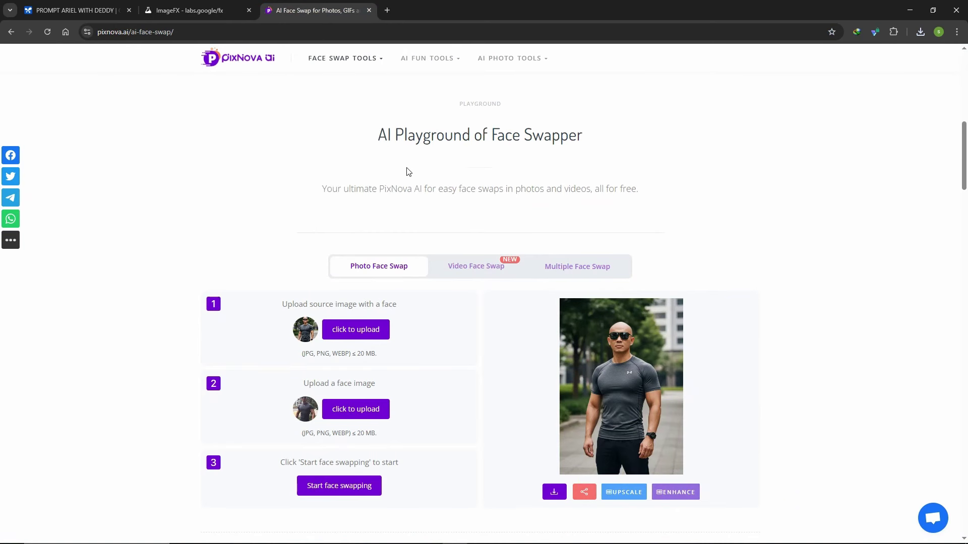
{"action": "mouse_move", "coordinate": [359, 67]}
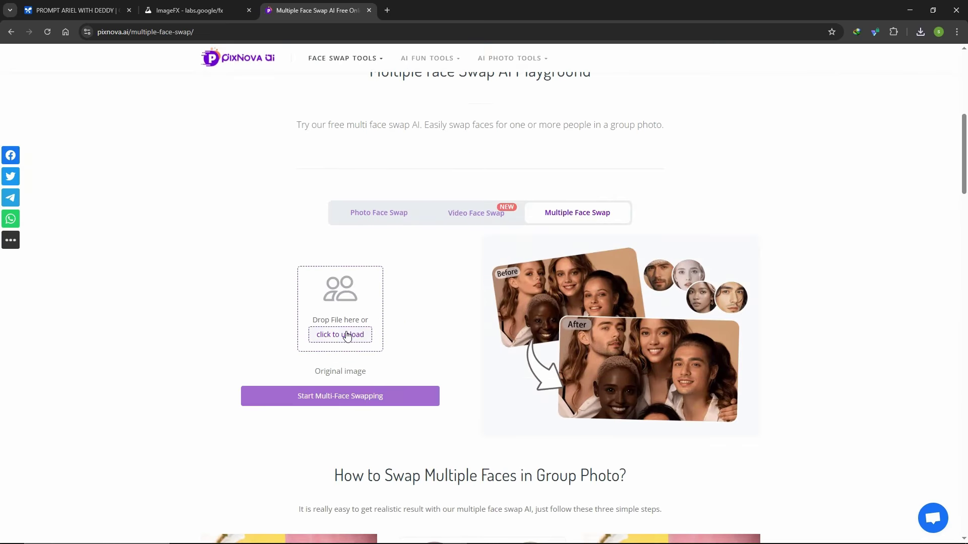
Upload the downloaded photo of the two men as the original image, assigning ARL1.jpg to the first face and DDY 1.jpg to the second
{"action": "left_click", "coordinate": [347, 336]}
{"action": "double_click", "coordinate": [129, 94]}
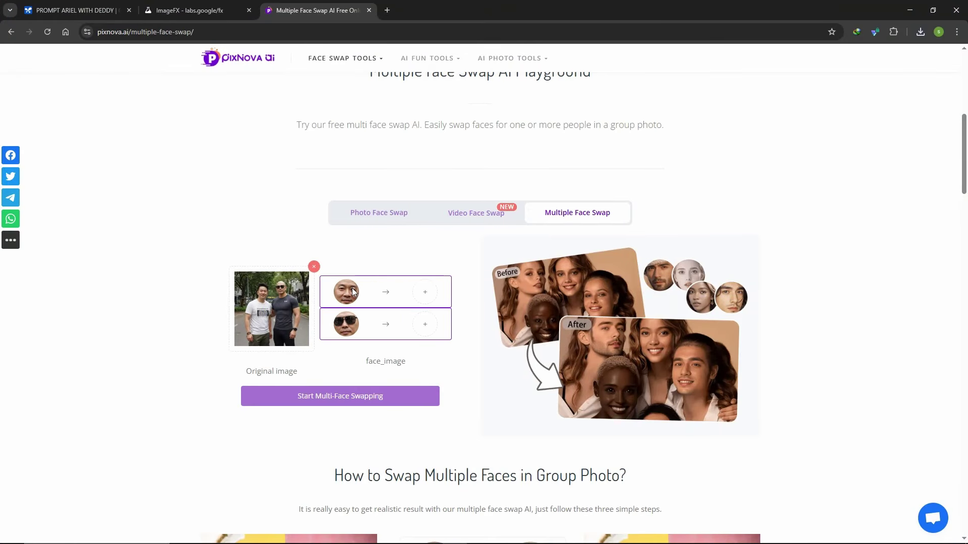
{"action": "left_click", "coordinate": [427, 294]}
{"action": "left_click", "coordinate": [66, 89]}
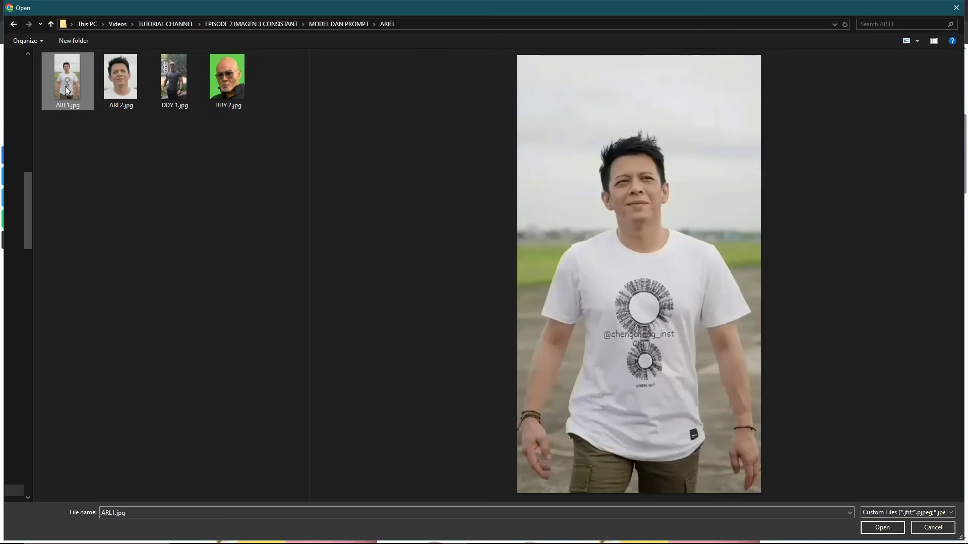
{"action": "double_click", "coordinate": [66, 88]}
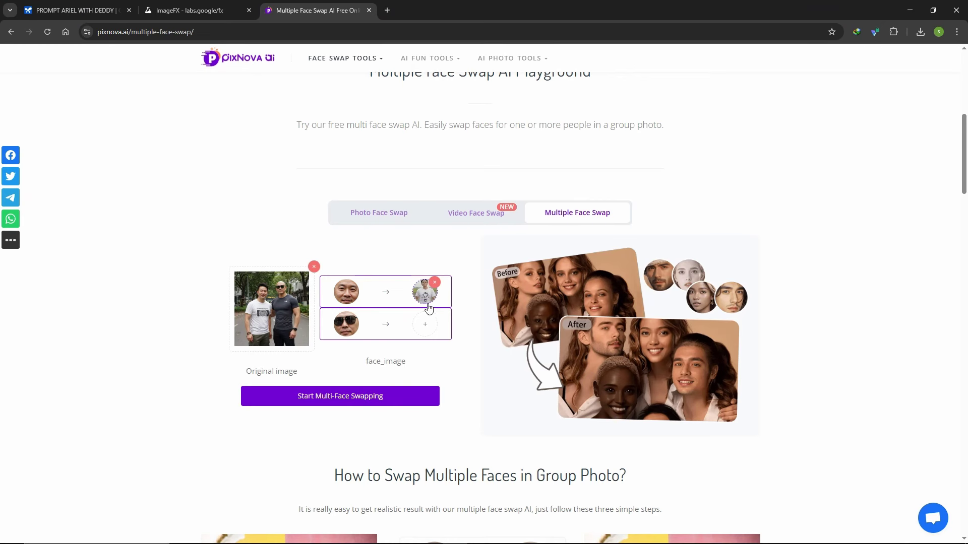
{"action": "left_click", "coordinate": [428, 324]}
{"action": "left_click", "coordinate": [170, 101]}
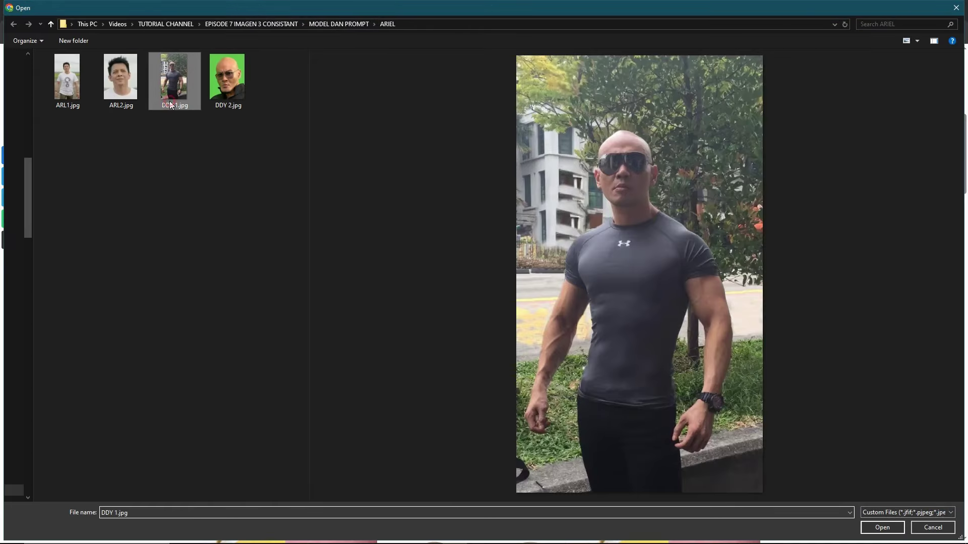
{"action": "double_click", "coordinate": [171, 105]}
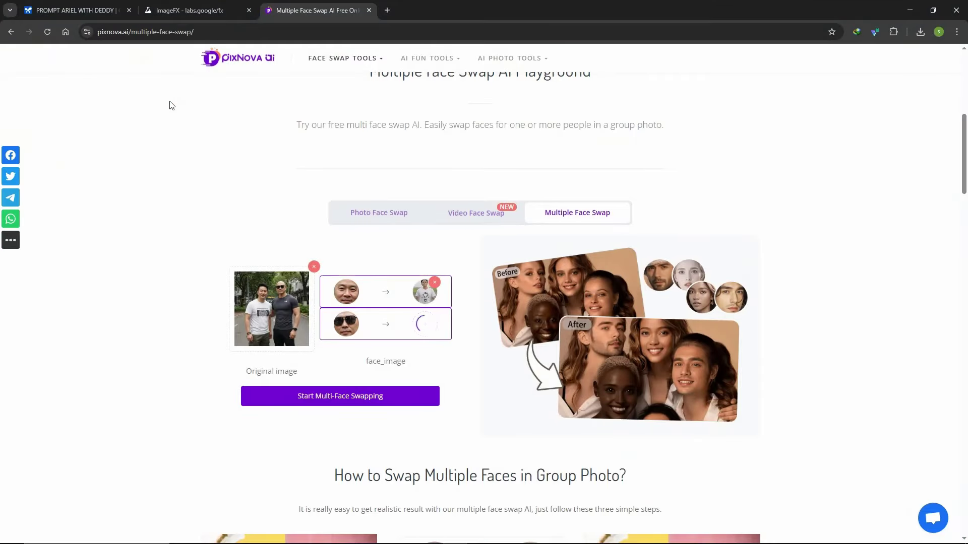
Start the multi-face swap and examine the resulting photo of the two men up close
{"action": "left_click", "coordinate": [346, 396]}
{"action": "left_click", "coordinate": [540, 323]}
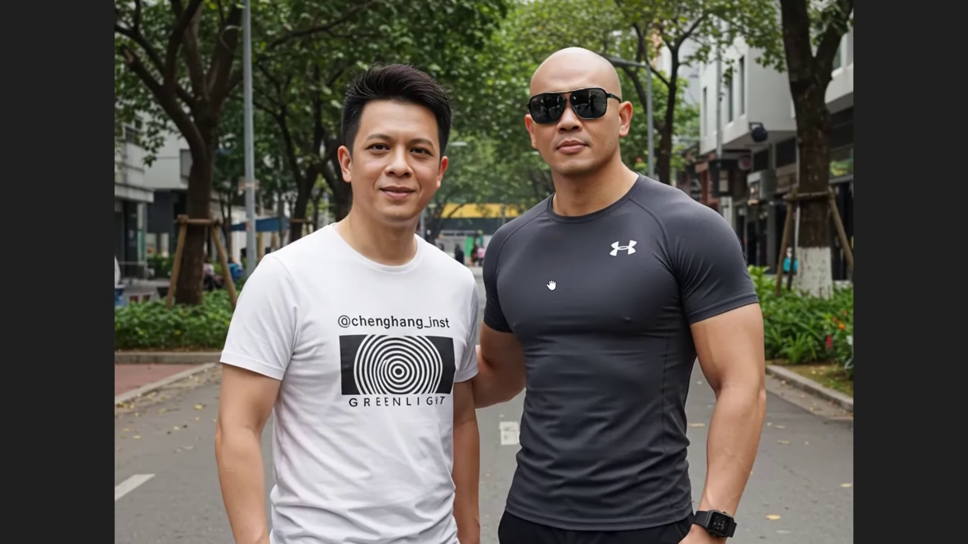
{"action": "scroll", "coordinate": [551, 286], "scroll_direction": "up", "scroll_amount": 5}
{"action": "mouse_move", "coordinate": [563, 461]}
{"action": "left_mouse_down"}
{"action": "mouse_move", "coordinate": [562, 173]}
{"action": "mouse_move", "coordinate": [557, 456]}
{"action": "left_mouse_up"}
{"action": "scroll", "coordinate": [565, 301], "scroll_direction": "down", "scroll_amount": 5}
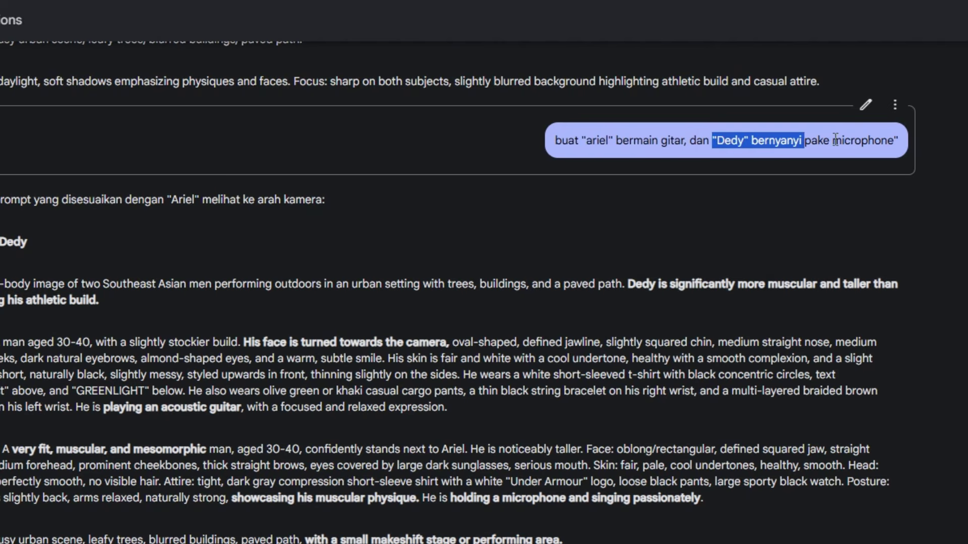
In Google AI Studio, highlight the "Prompt Ariel dan Dedy" heading and body written for the guitar and microphone scene
{"action": "triple_click", "coordinate": [213, 233]}
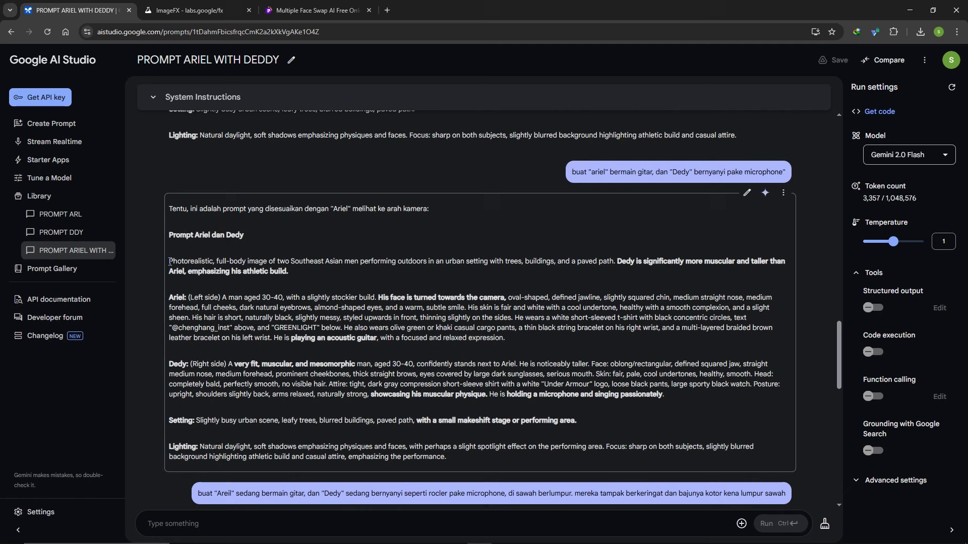
{"action": "left_click_drag", "start_coordinate": [170, 261], "coordinate": [471, 464]}
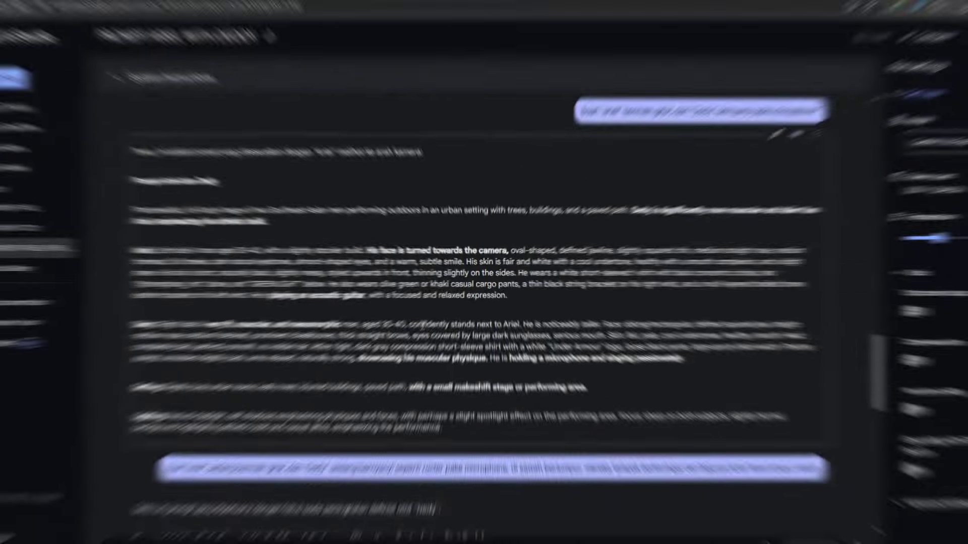
Highlight the request for a guitar and rocker-style microphone performance in a muddy rice field, and the body of its generated prompt
{"action": "scroll", "coordinate": [423, 326], "scroll_direction": "down", "scroll_amount": 3}
{"action": "scroll", "coordinate": [422, 326], "scroll_direction": "down", "scroll_amount": 2}
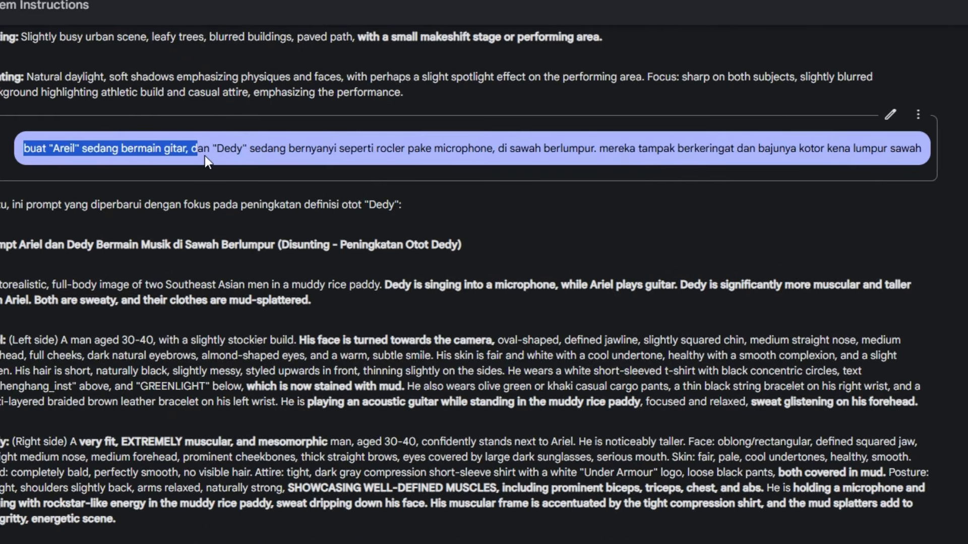
{"action": "left_click_drag", "start_coordinate": [205, 158], "coordinate": [706, 159]}
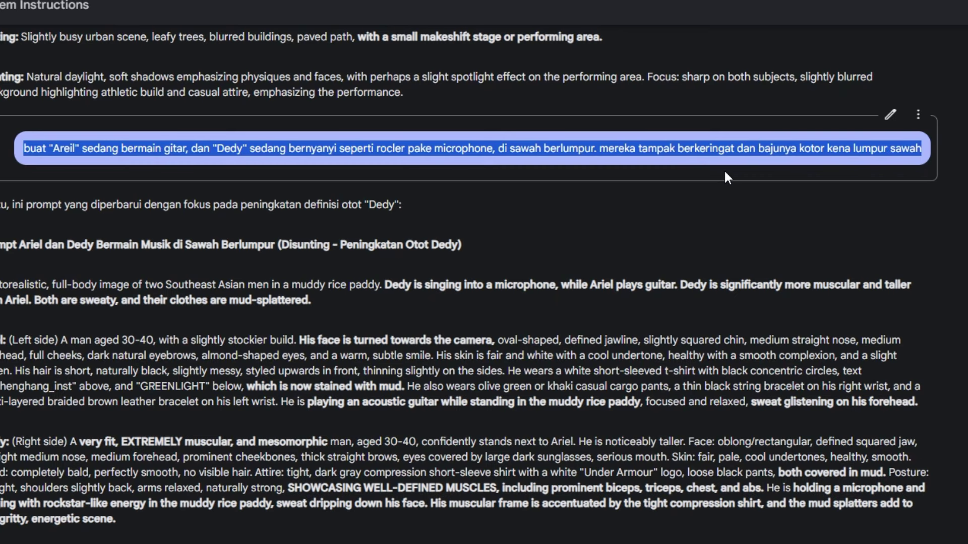
{"action": "left_click", "coordinate": [2, 285]}
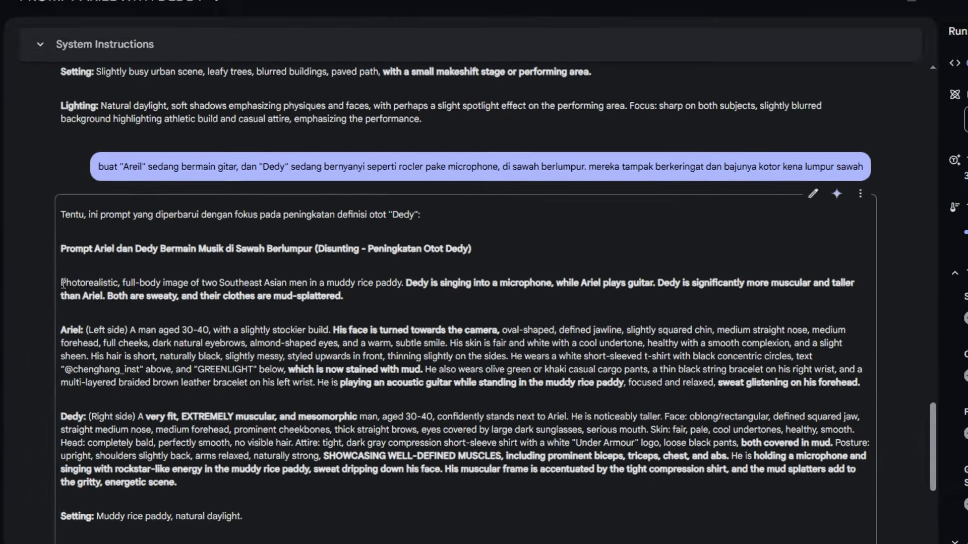
{"action": "left_click_drag", "start_coordinate": [63, 282], "coordinate": [105, 311]}
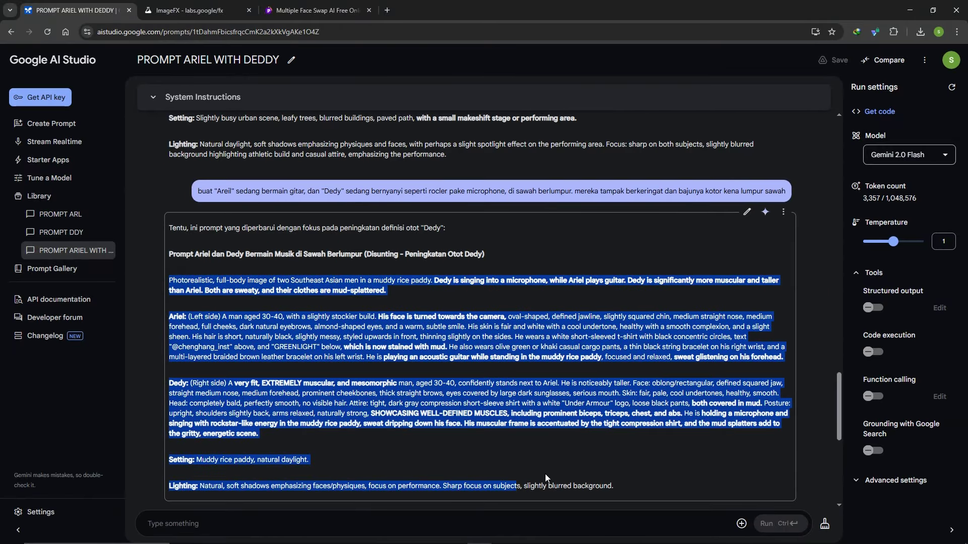
Highlight the request "buat mereka jadi sedang bermain sepakbola di sawah berlumpur"
{"action": "left_click", "coordinate": [359, 346]}
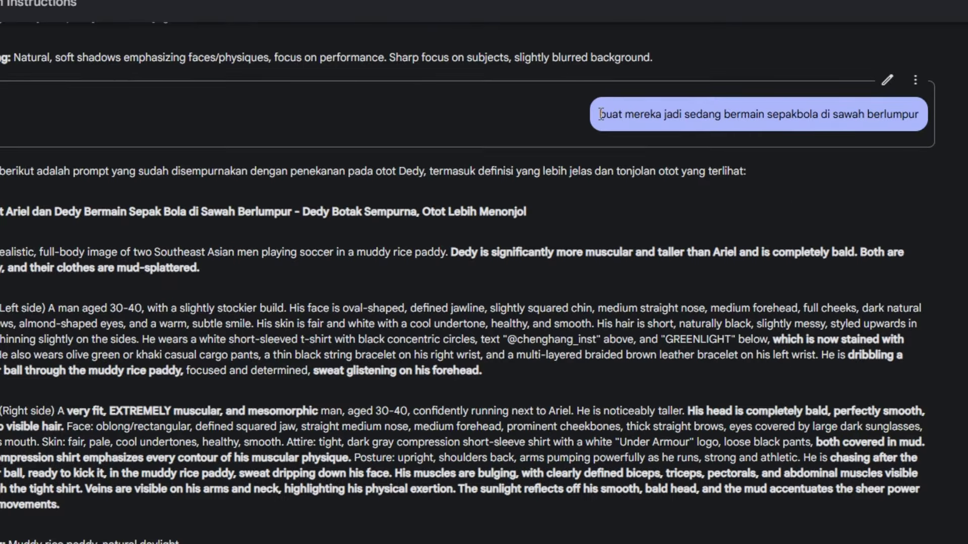
{"action": "left_click_drag", "start_coordinate": [600, 115], "coordinate": [814, 117]}
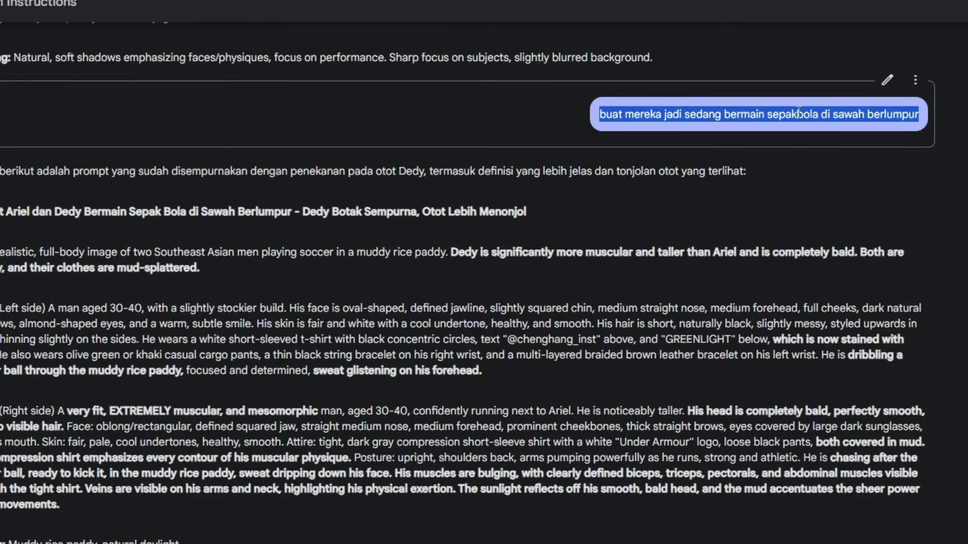